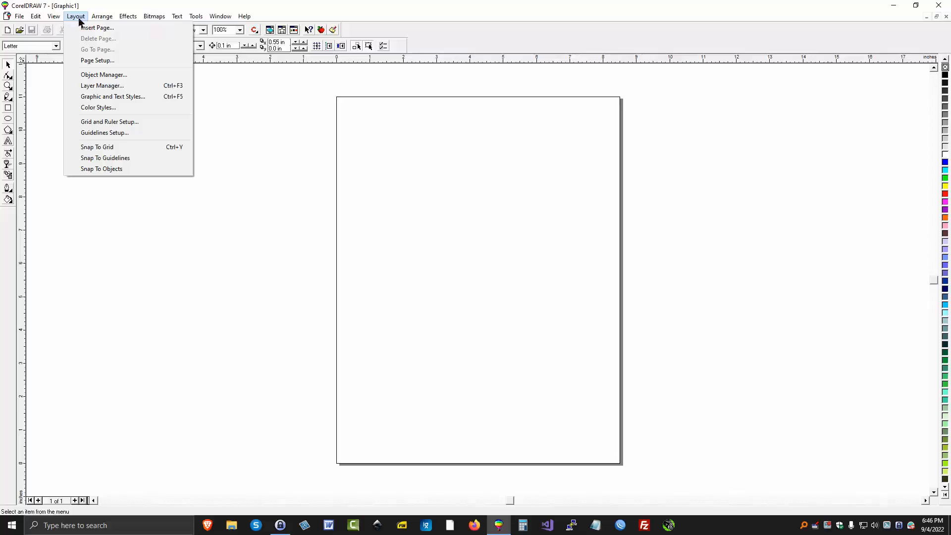
- Set the Letter page to landscape orientation, 11 inches wide by 8.5 inches high
click(86, 61)
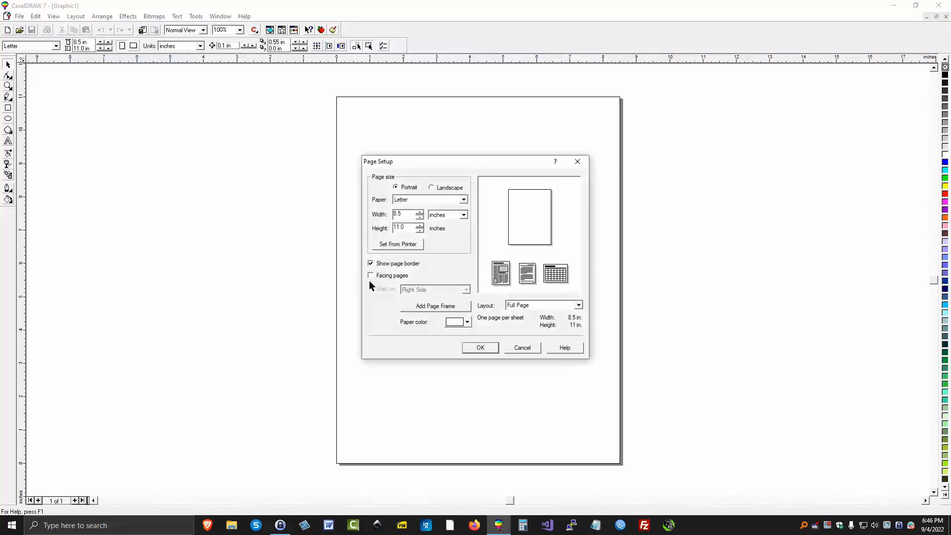
click(431, 188)
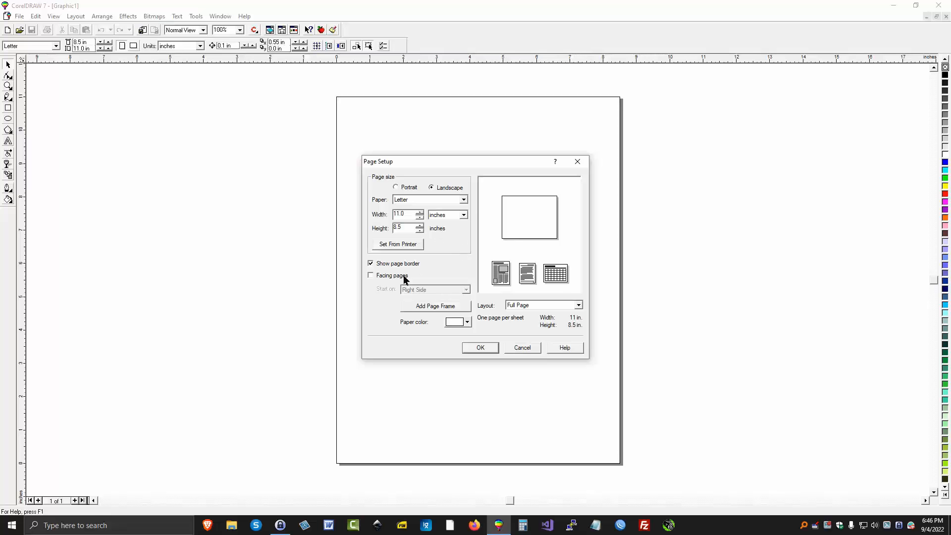
click(483, 348)
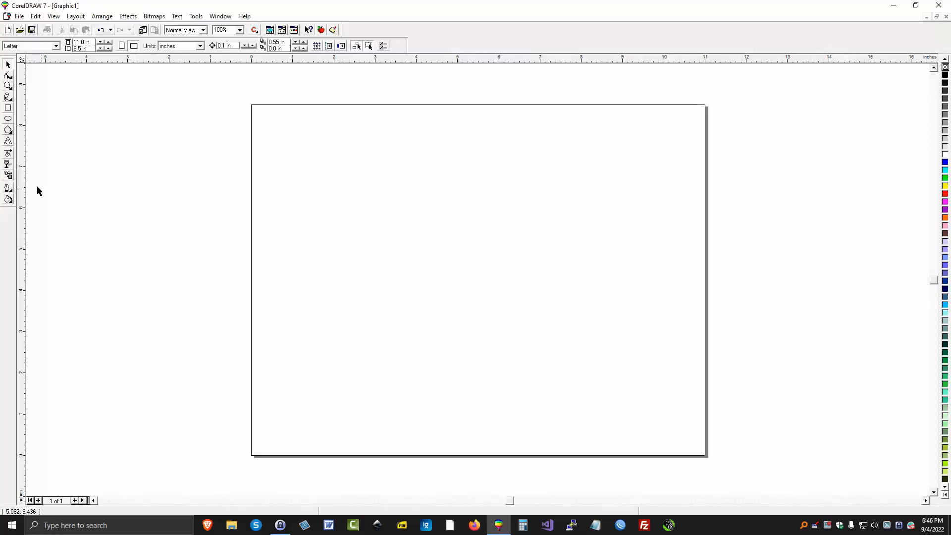
- Open the recent drawing Stator winding map7.CDR to look at it and close it again
click(18, 18)
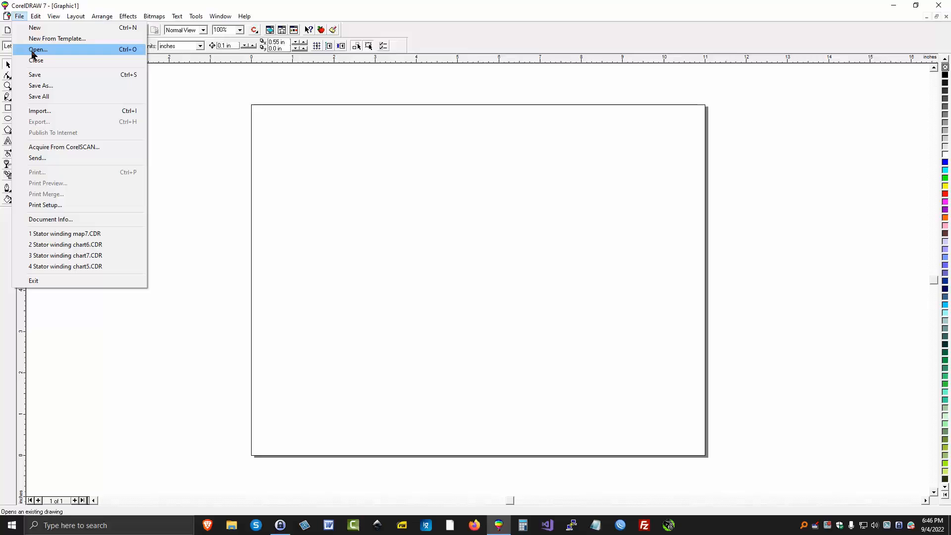
click(38, 233)
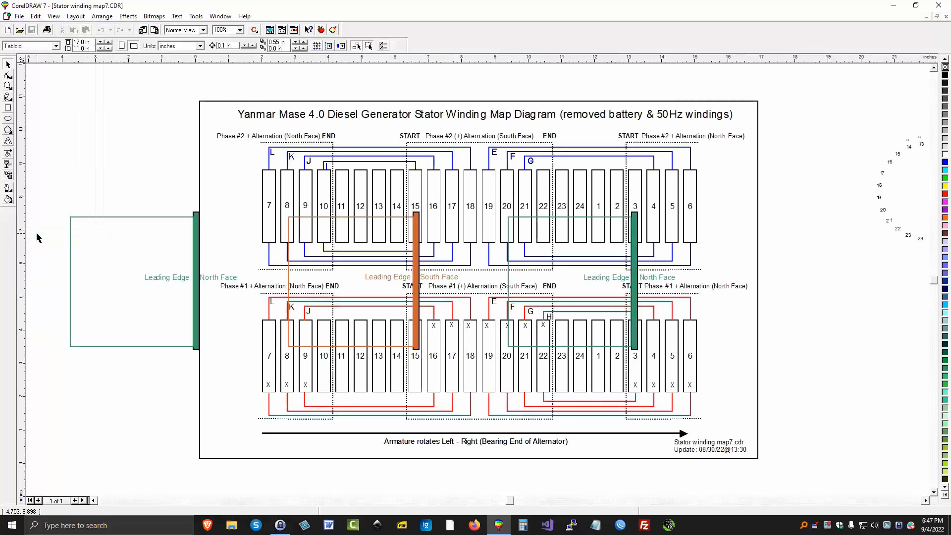
click(19, 18)
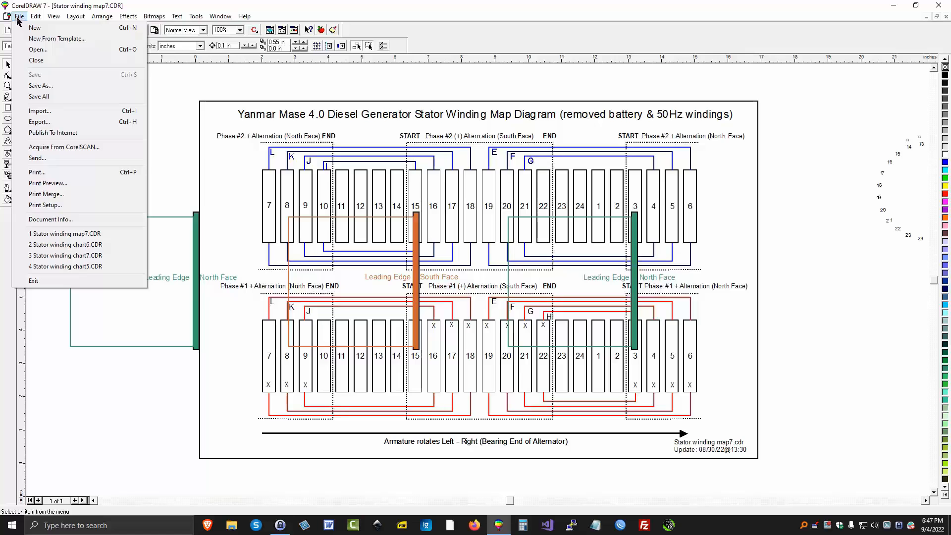
click(36, 61)
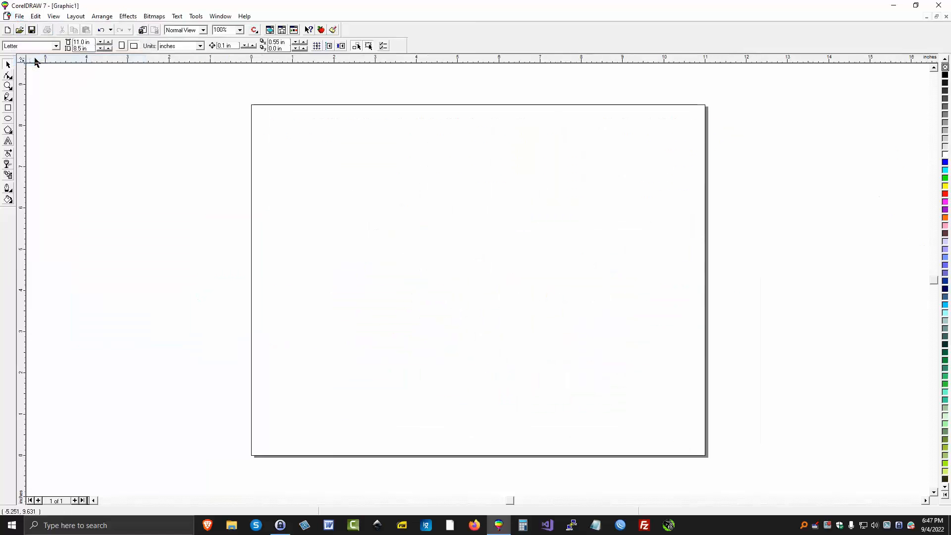
- Start saving the drawing under a new name and browse to the 1new stuff folder on drive C
click(19, 16)
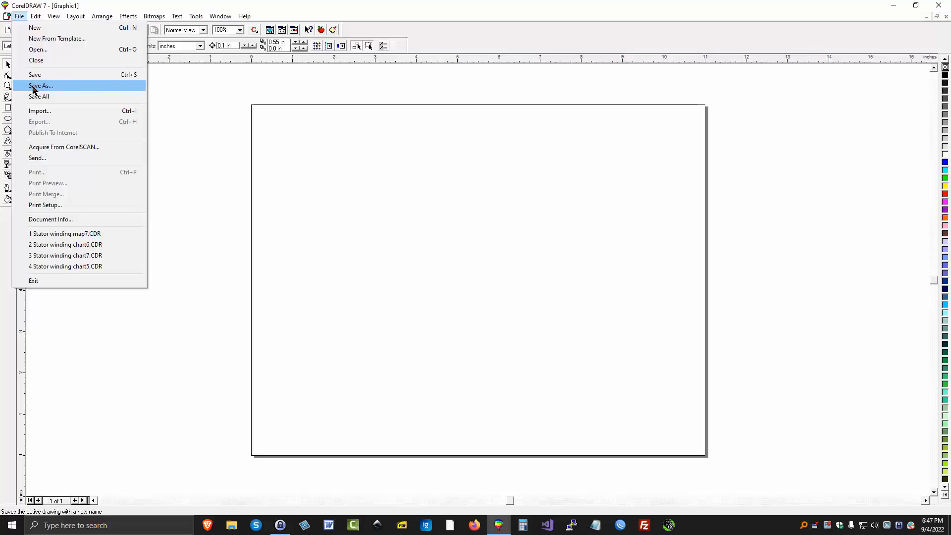
click(33, 86)
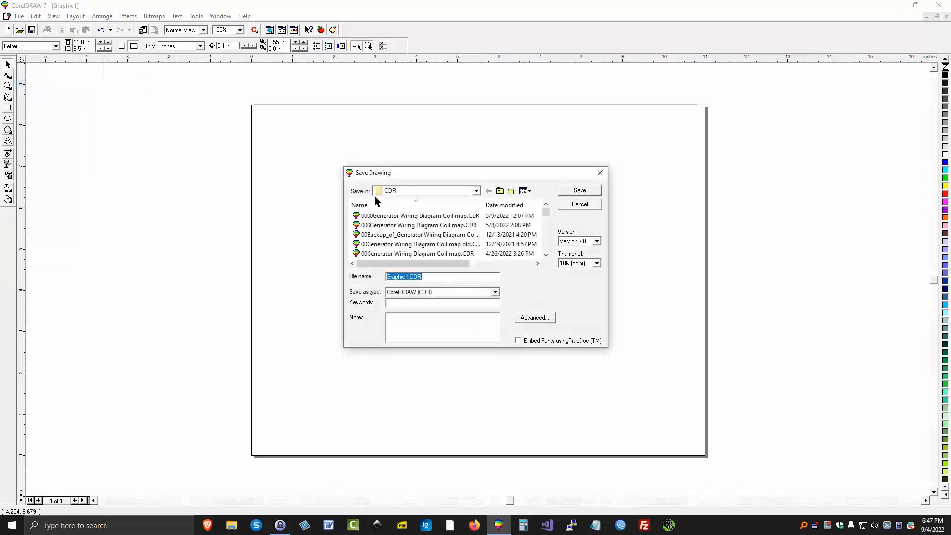
click(479, 191)
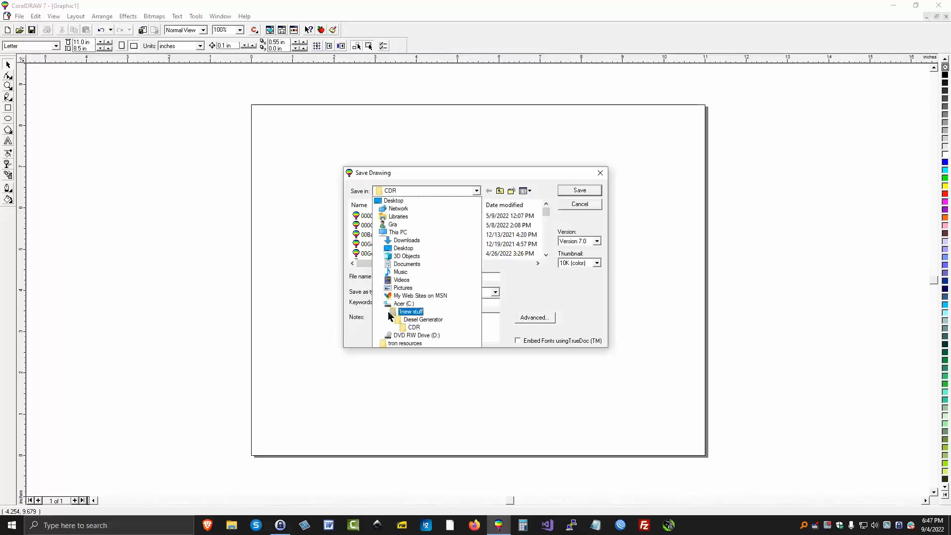
click(402, 303)
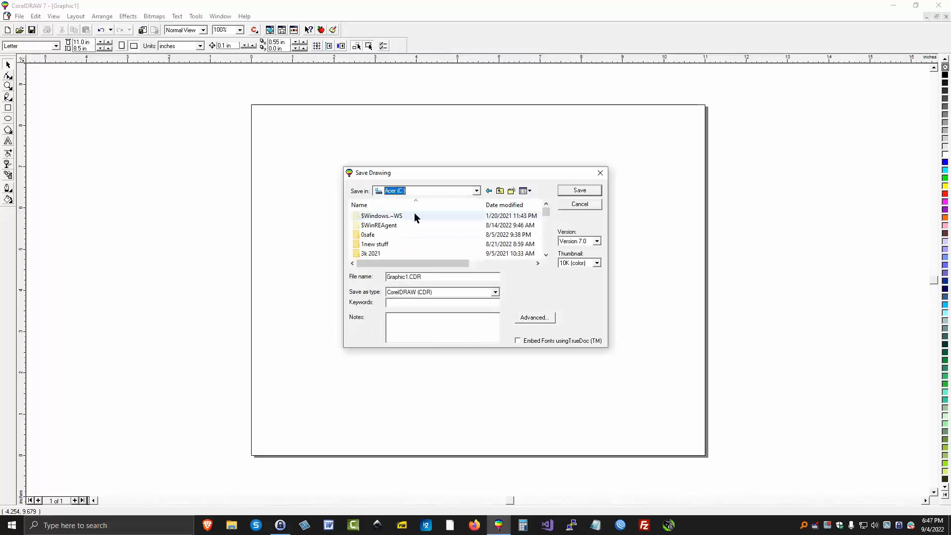
double_click(357, 244)
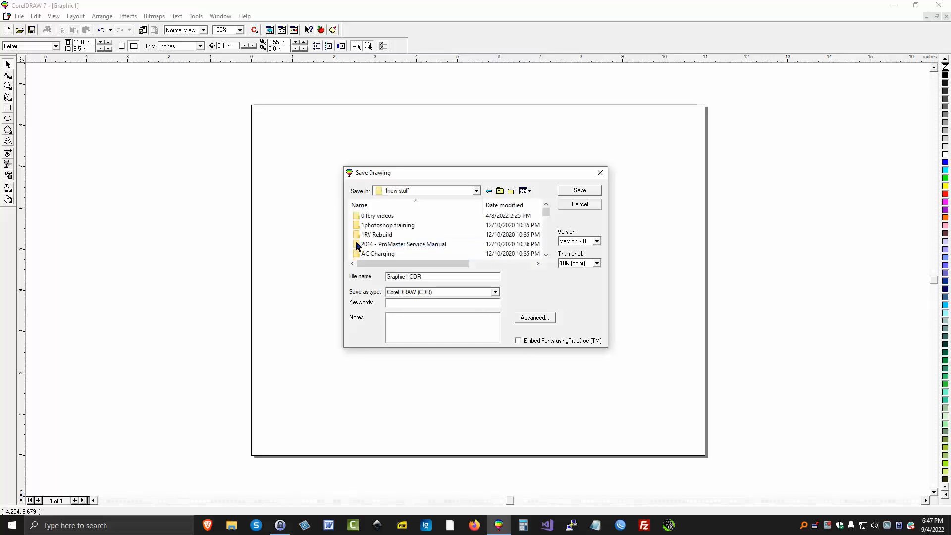
scroll(395, 225, down, 6)
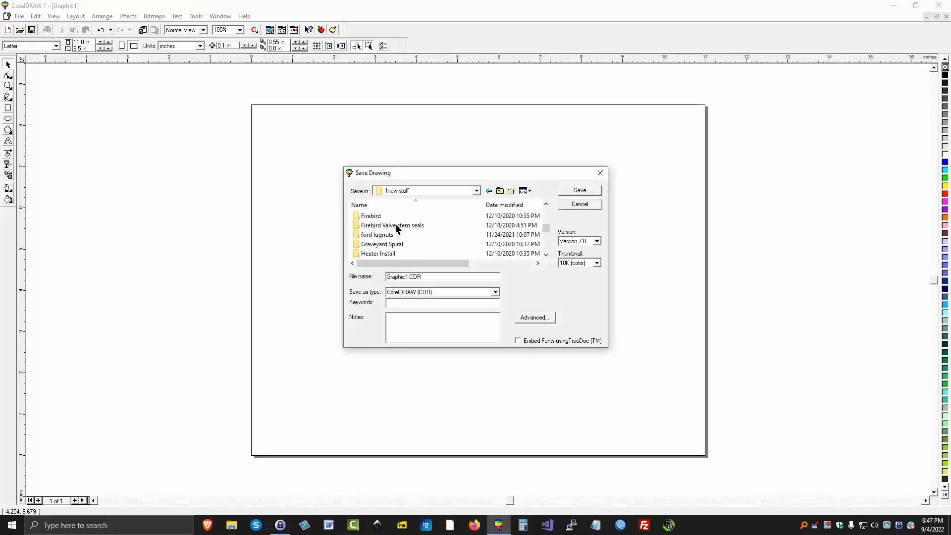
scroll(395, 227, down, 10)
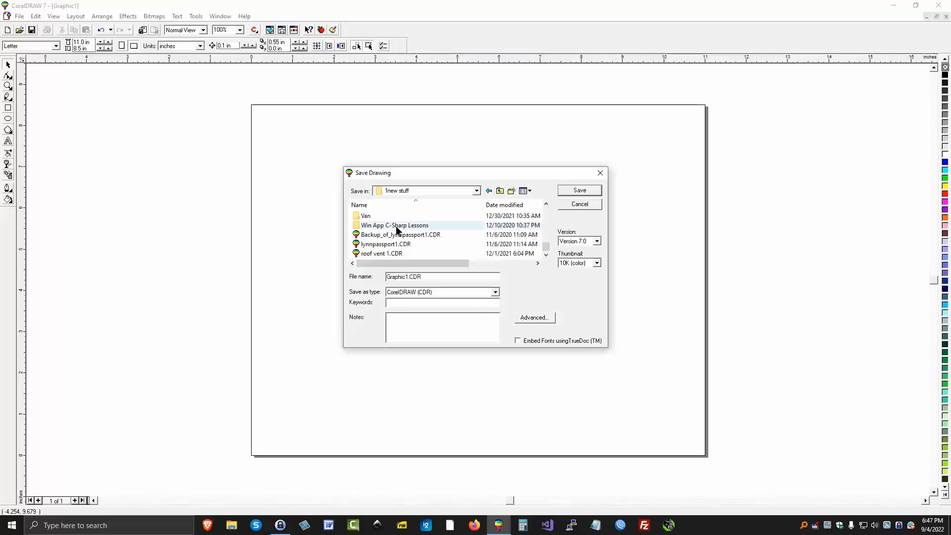
scroll(396, 228, up, 12)
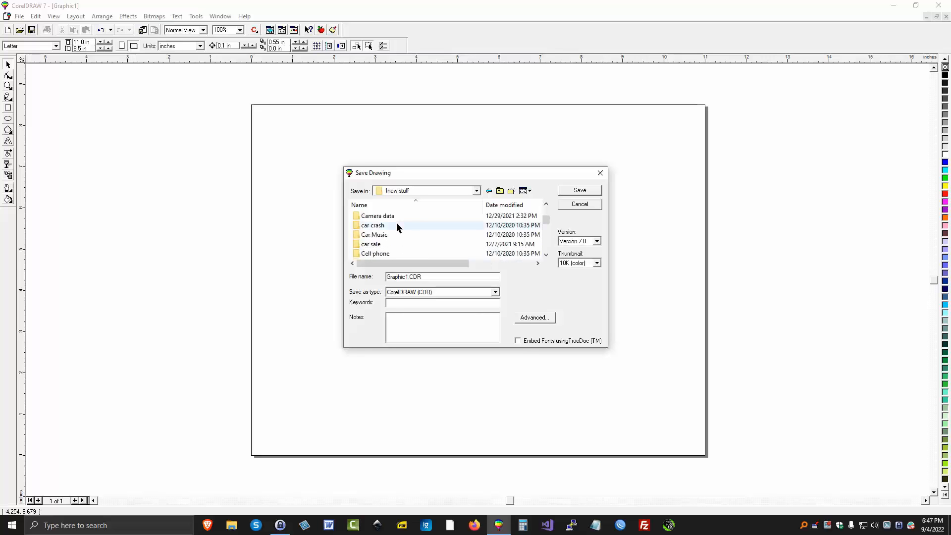
scroll(396, 224, up, 5)
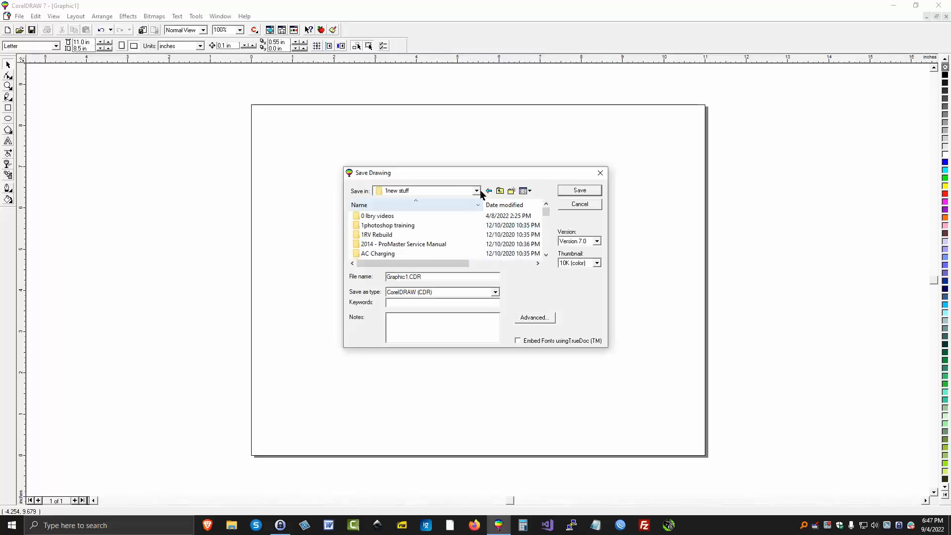
- Create a folder named CDR Drawings inside 1new stuff and open it as the save location
click(513, 191)
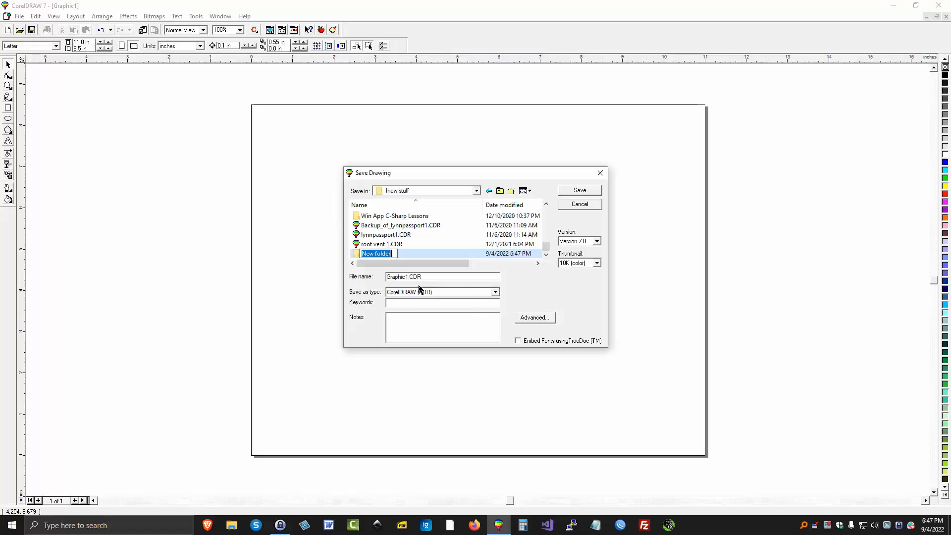
text(CDR Drawings)
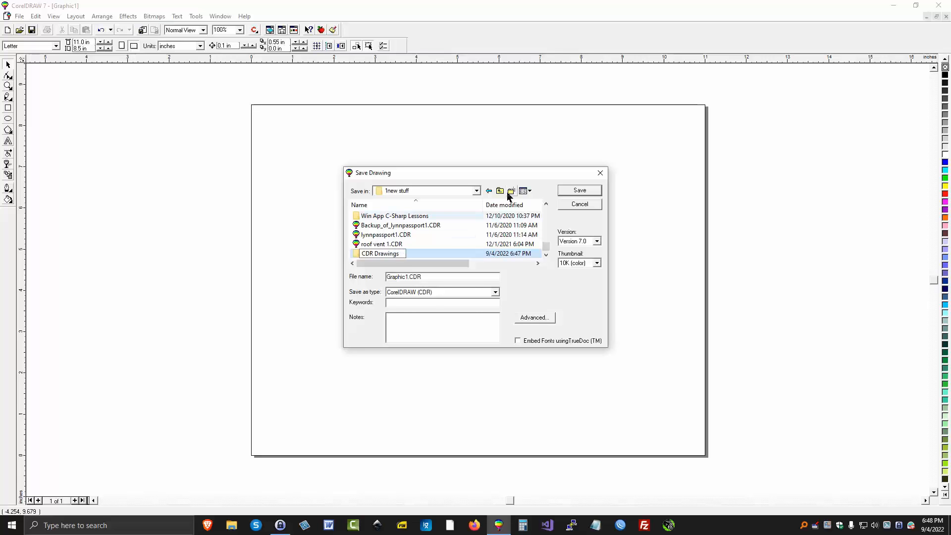
click(575, 191)
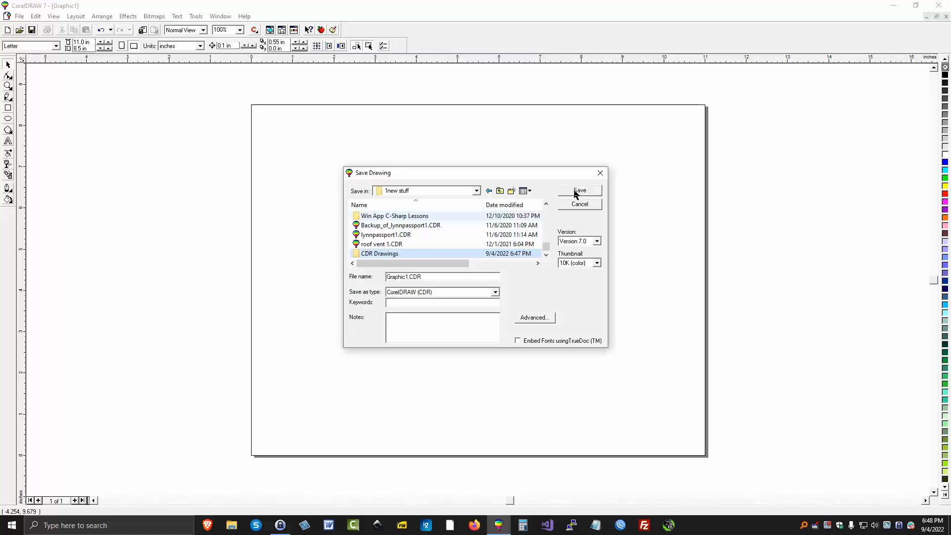
click(575, 191)
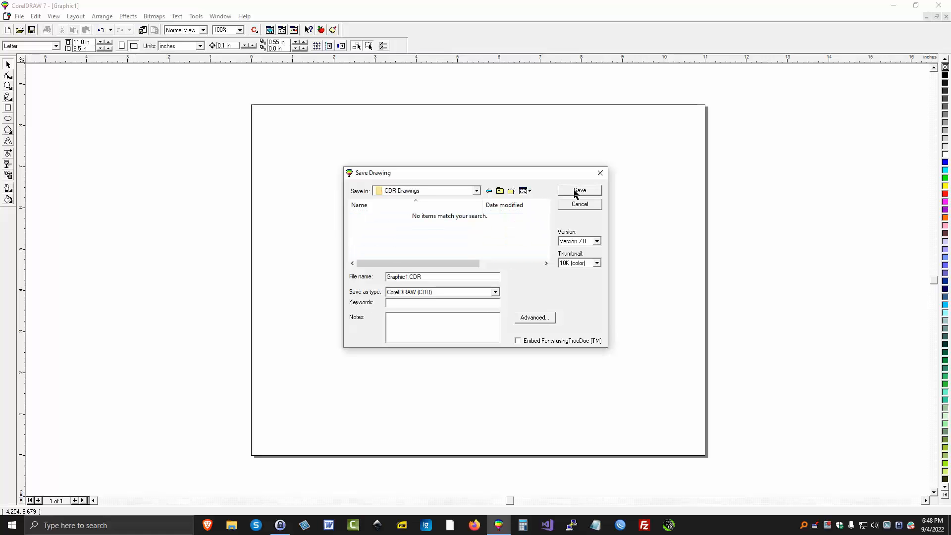
- Save the drawing in the CDR Drawings folder with the file name test1
double_click(425, 278)
text(test1)
click(580, 192)
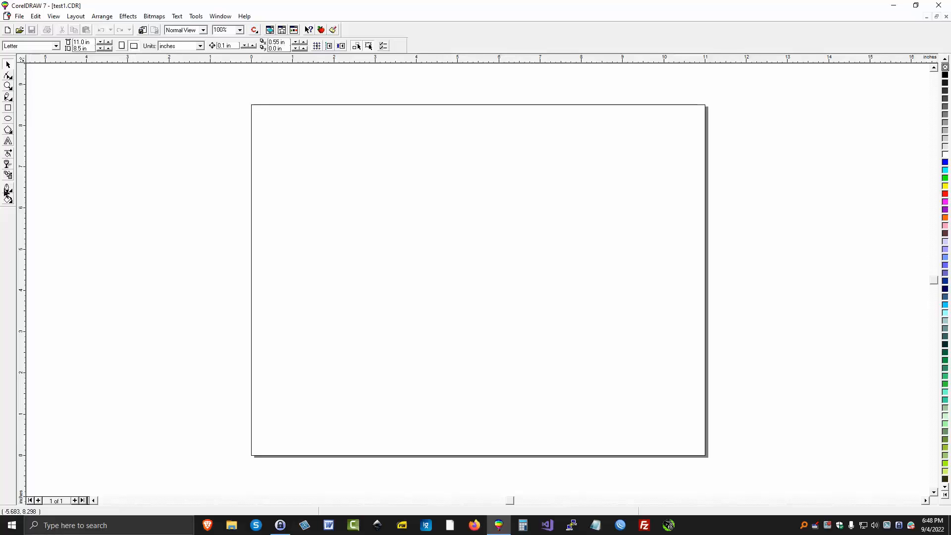
- Draw a closed triangle of straight freehand segments, about 6.87 in wide and 4.25 in tall, in the page's upper part
click(7, 98)
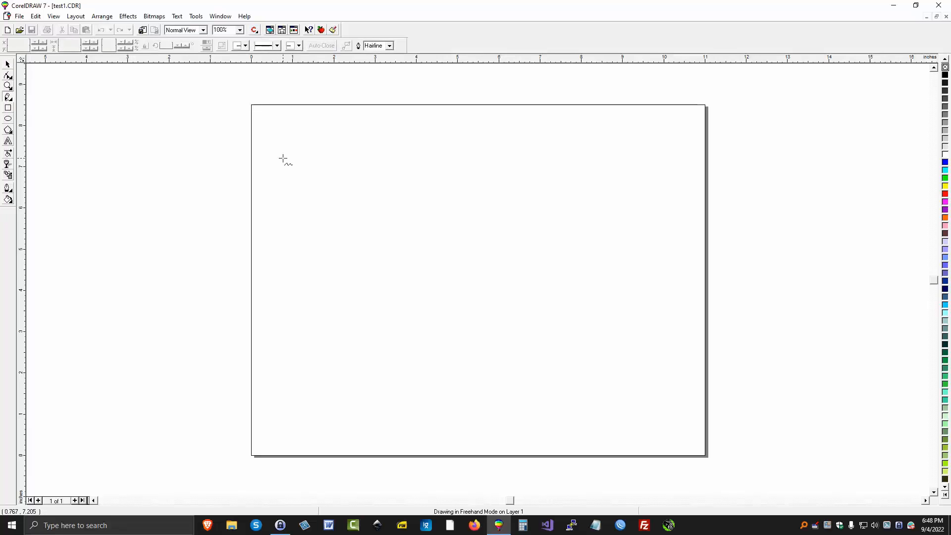
click(315, 162)
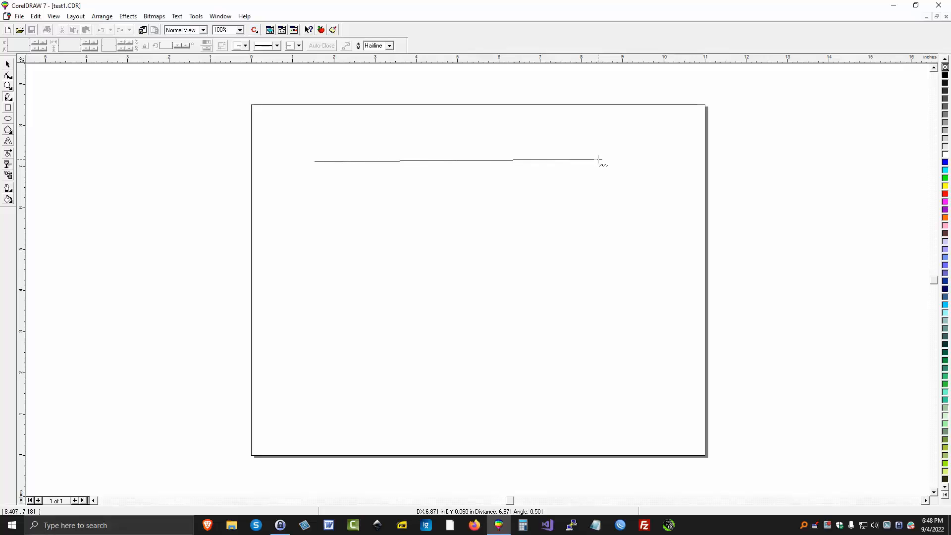
click(598, 189)
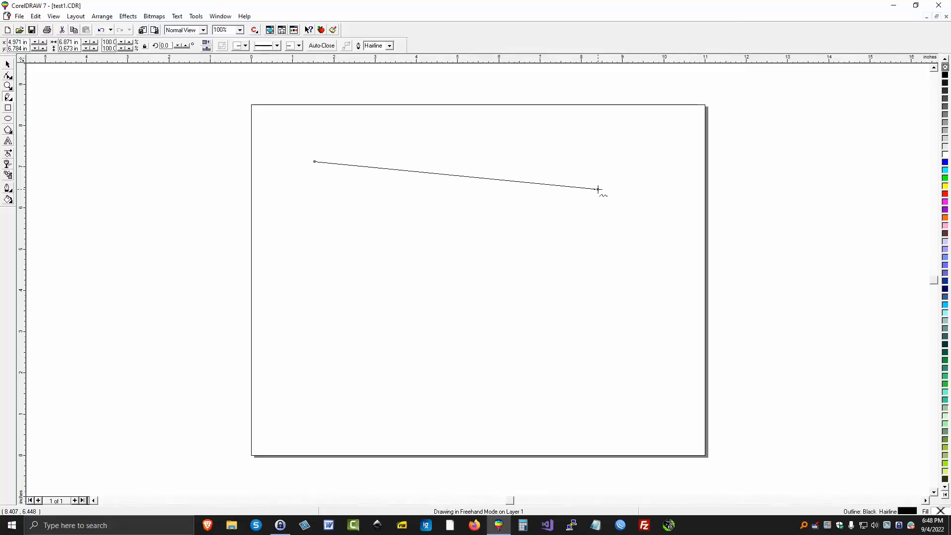
click(599, 189)
click(483, 337)
click(483, 337)
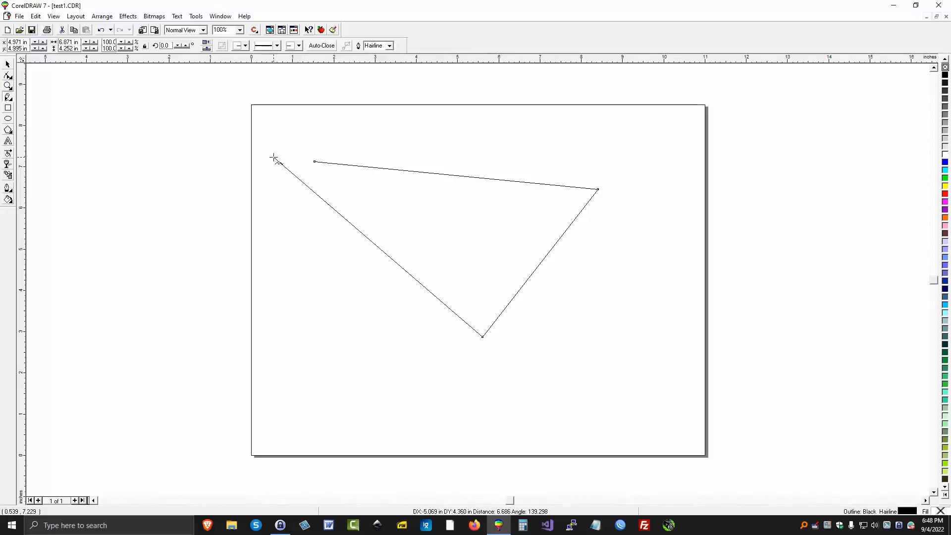
click(314, 162)
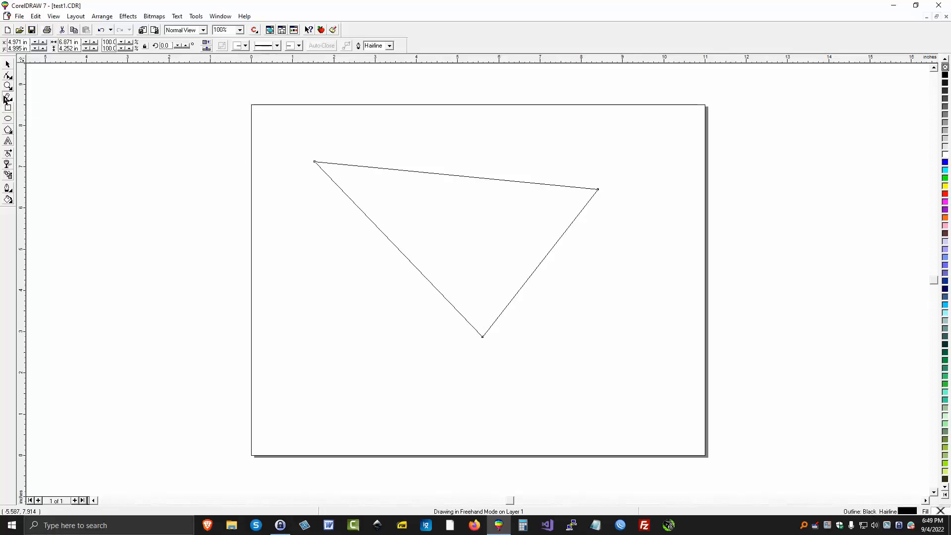
click(299, 314)
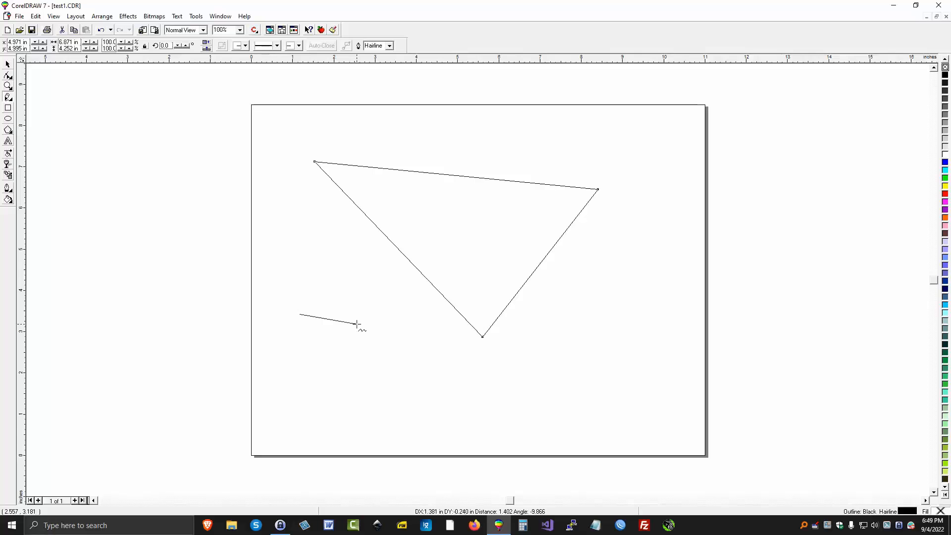
click(310, 276)
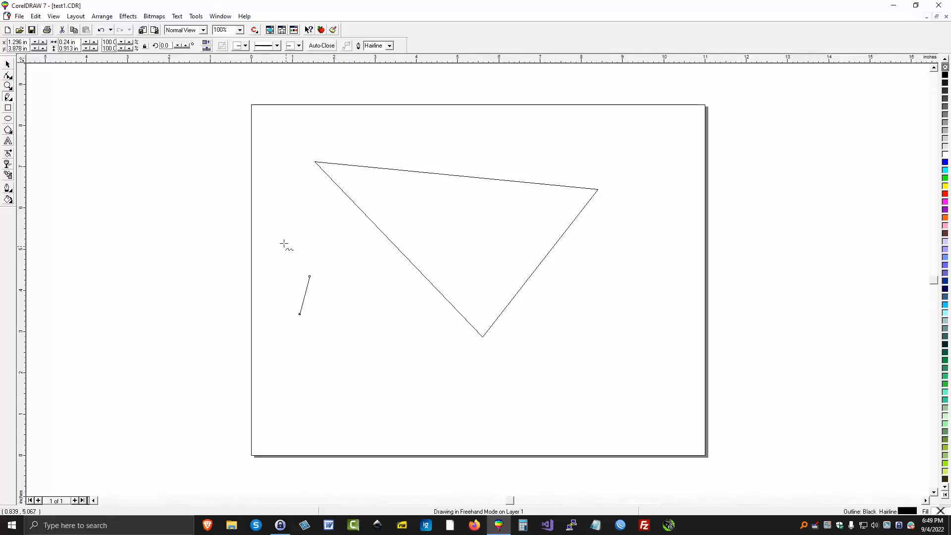
click(8, 66)
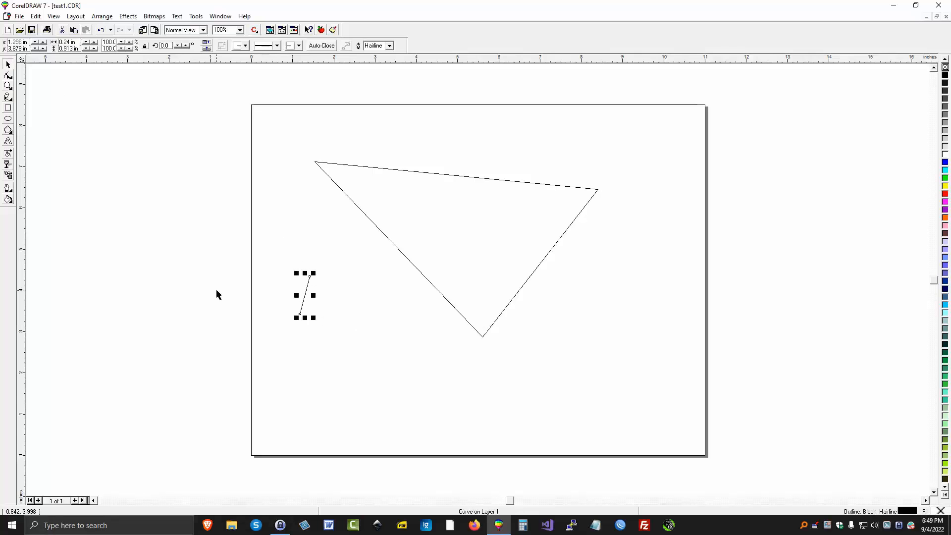
key(Delete)
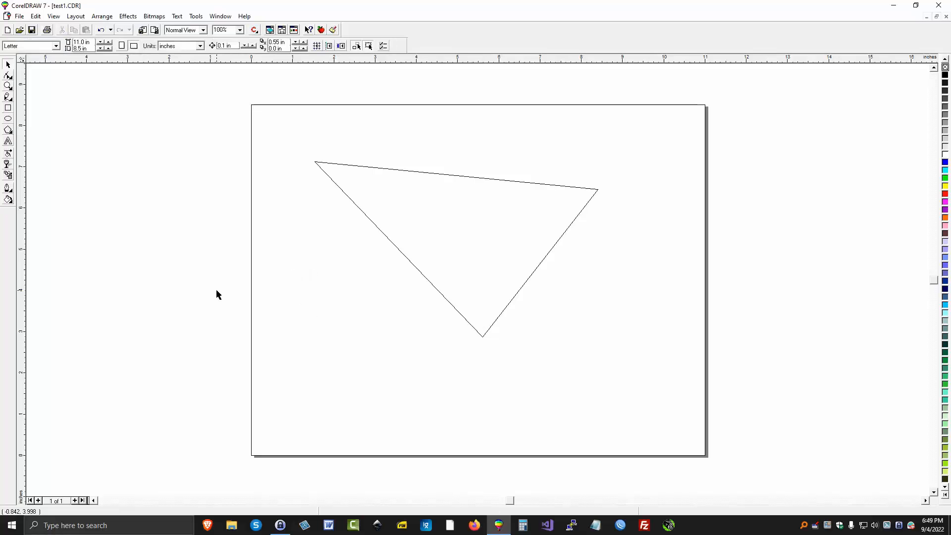
- Draw an open, wavy freehand curve about 8.35 in wide and 3.03 in tall around the triangle's lower tip
click(7, 97)
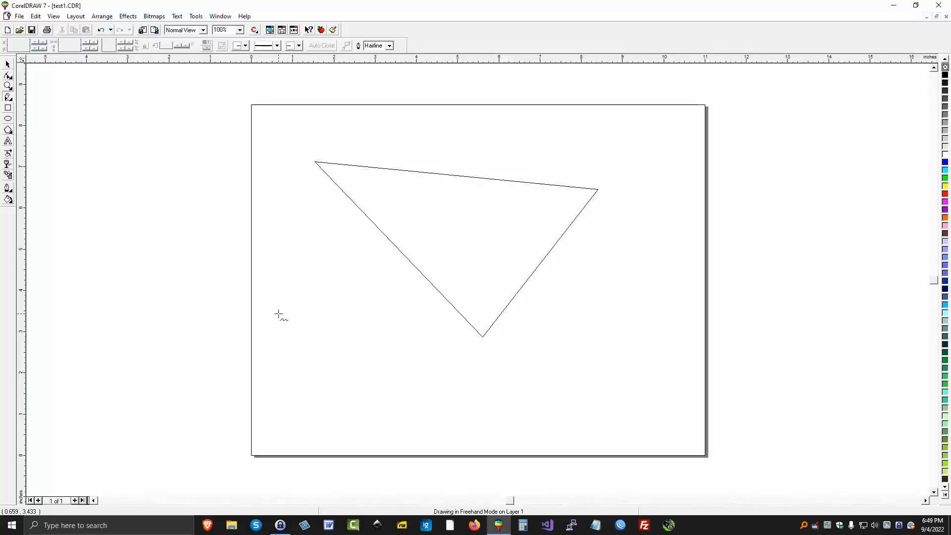
mouse_move(278, 314)
mouse_down()
mouse_move(294, 328)
mouse_move(469, 371)
mouse_move(499, 365)
mouse_move(538, 313)
mouse_move(616, 301)
mouse_move(619, 347)
mouse_move(581, 389)
mouse_move(409, 401)
mouse_move(351, 390)
mouse_up()
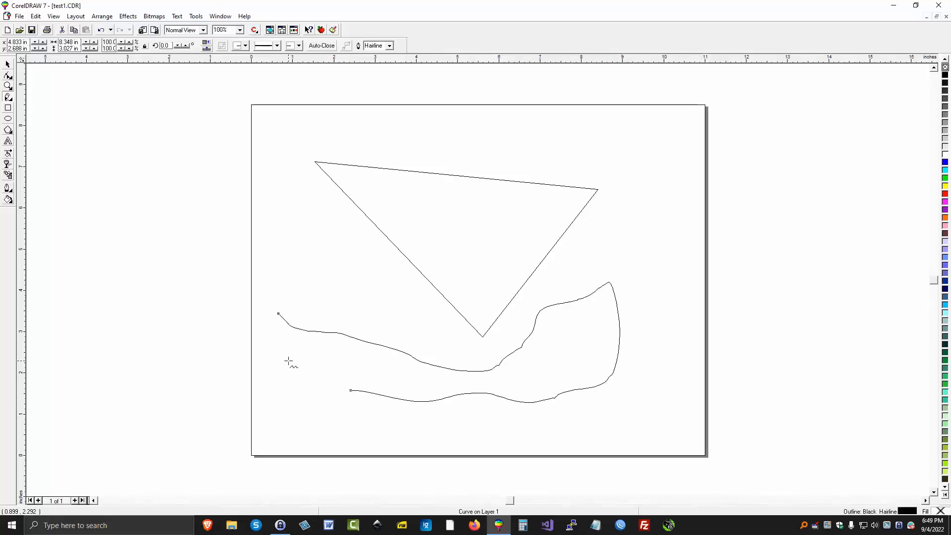
- Stretch the wavy curve to about 3.74 in tall and 9.23 in wide, and scale it proportionally to about 8.07 by 3.27 in
click(7, 64)
drag(451, 278, 449, 249)
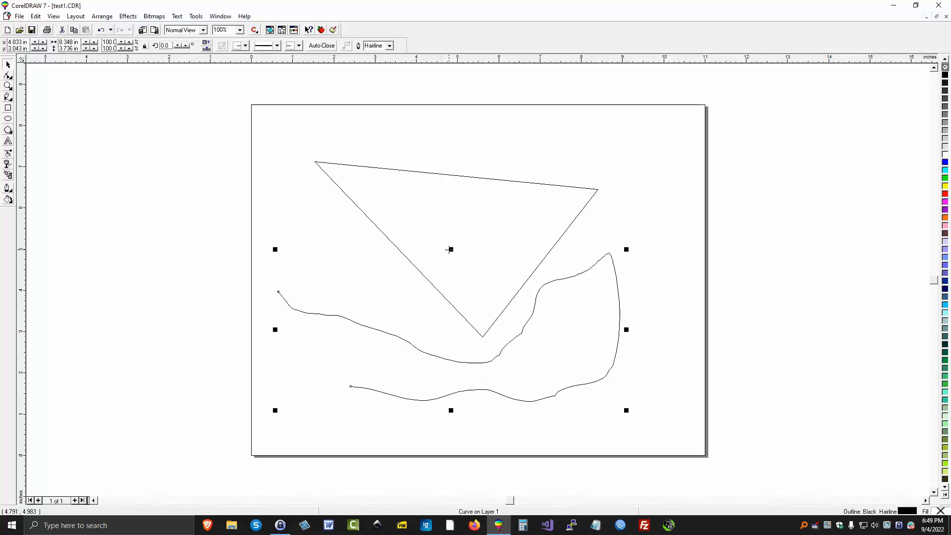
drag(626, 330, 662, 327)
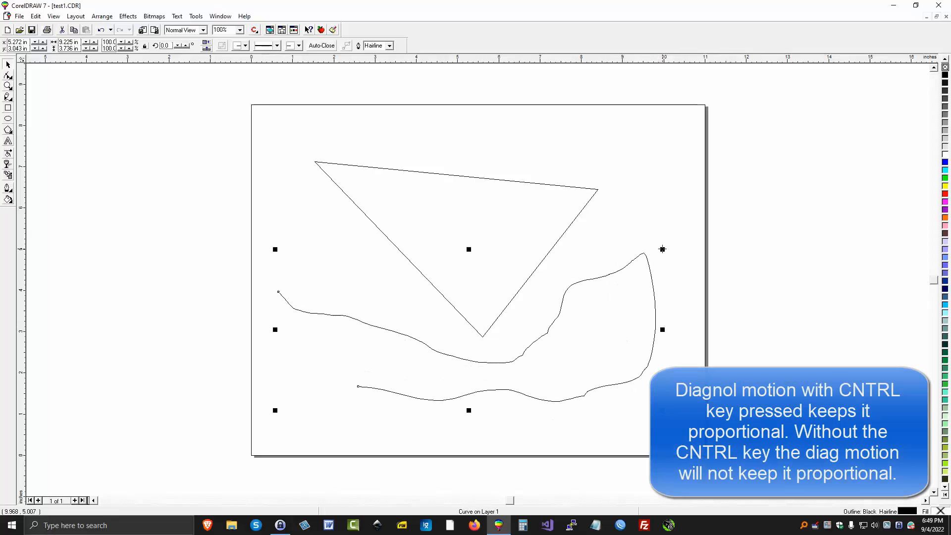
drag(661, 249, 637, 276)
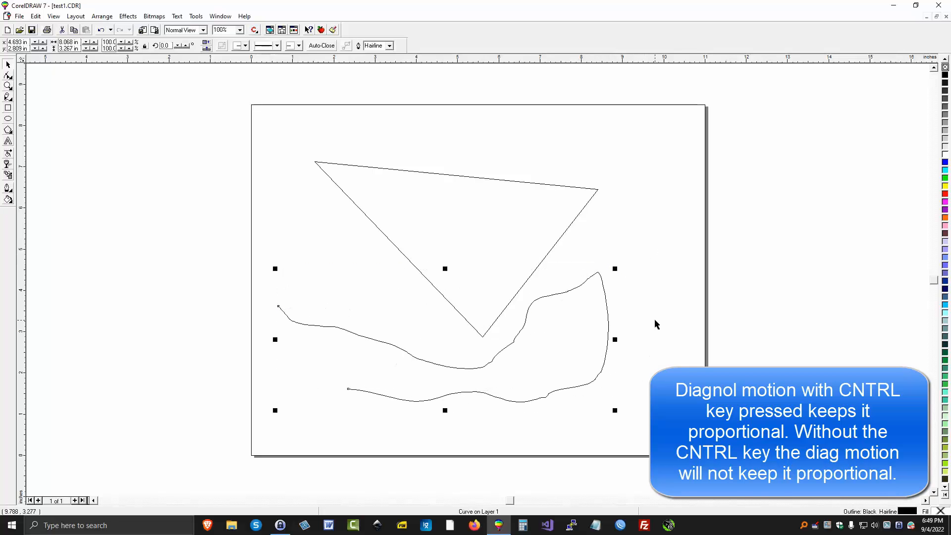
- Delete the wavy curve and the triangle to clear the page
key(Delete)
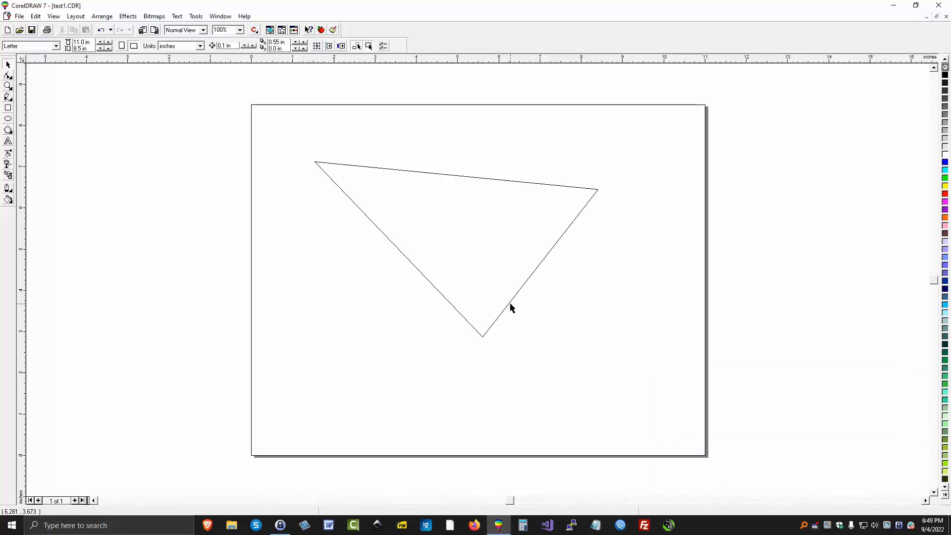
click(569, 191)
key(Delete)
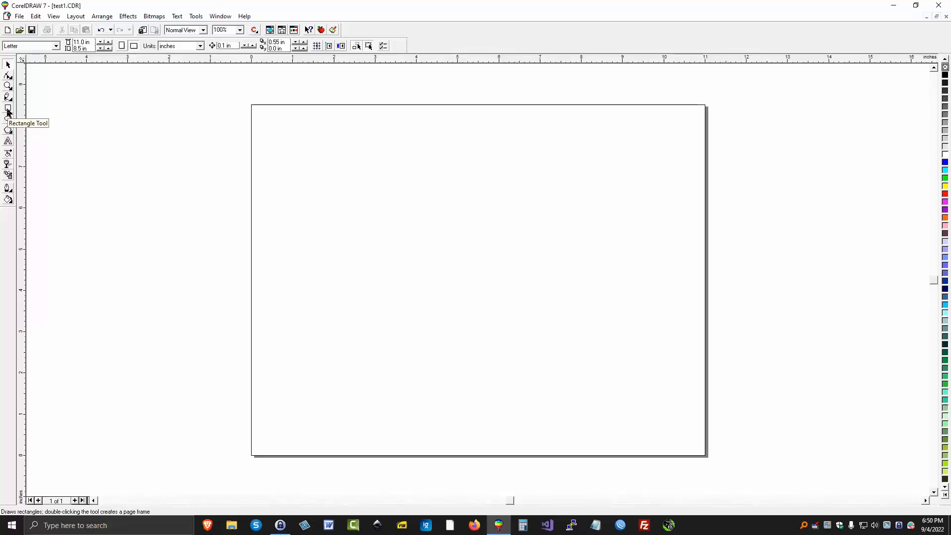
- Draw a rectangle about 2.81 by 1.51 in on the page's upper left and a square about 3.26 in wide below it
click(7, 109)
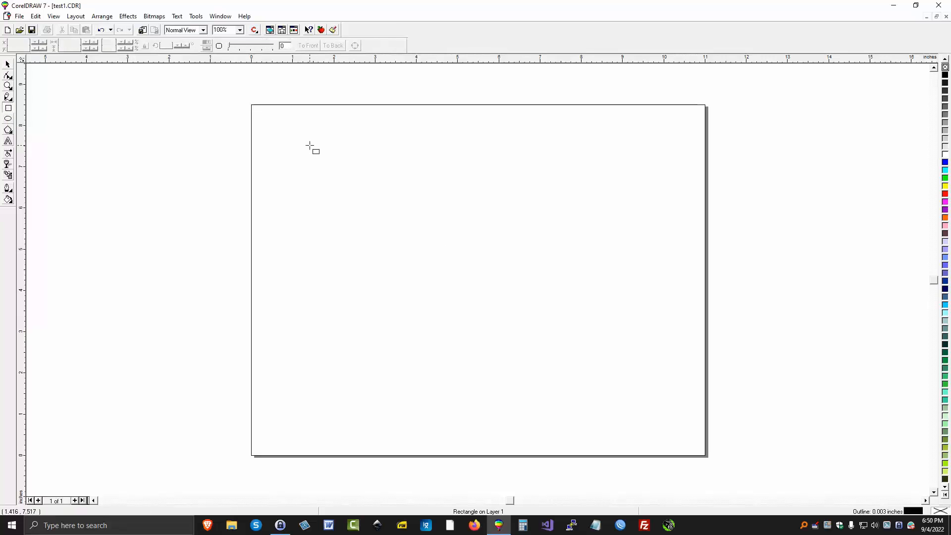
drag(311, 144, 426, 208)
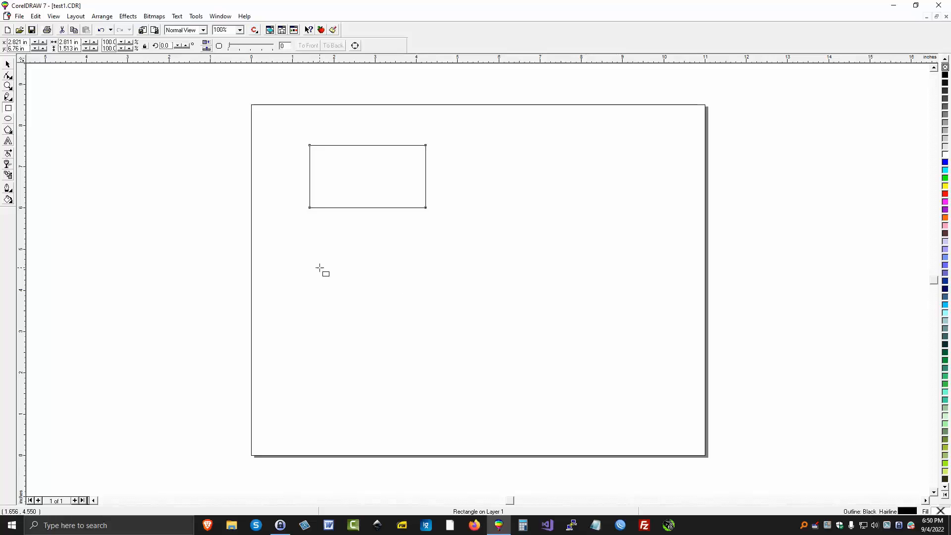
drag(319, 256, 452, 345)
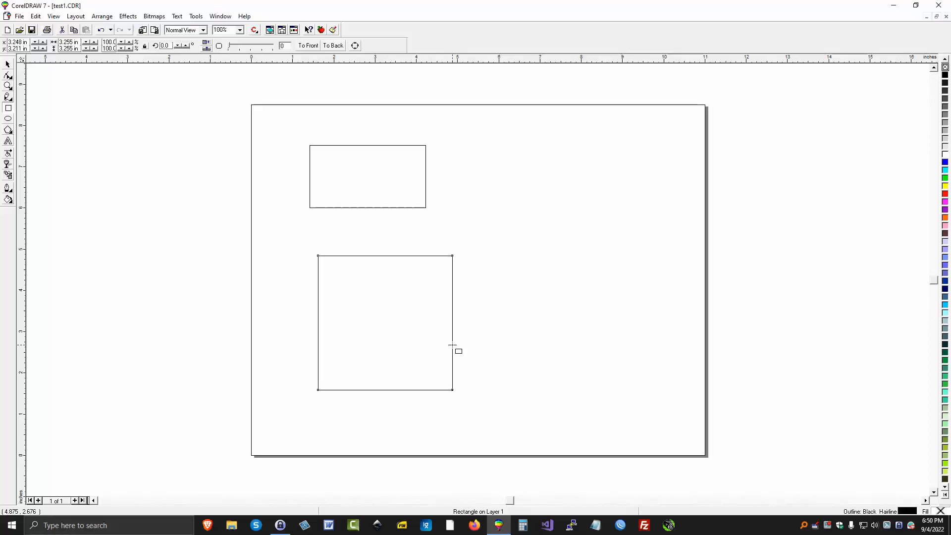
- Draw an ellipse about 3.16 by 1.32 in beside the rectangle and a circle about 2.82 in across beside the square
click(9, 120)
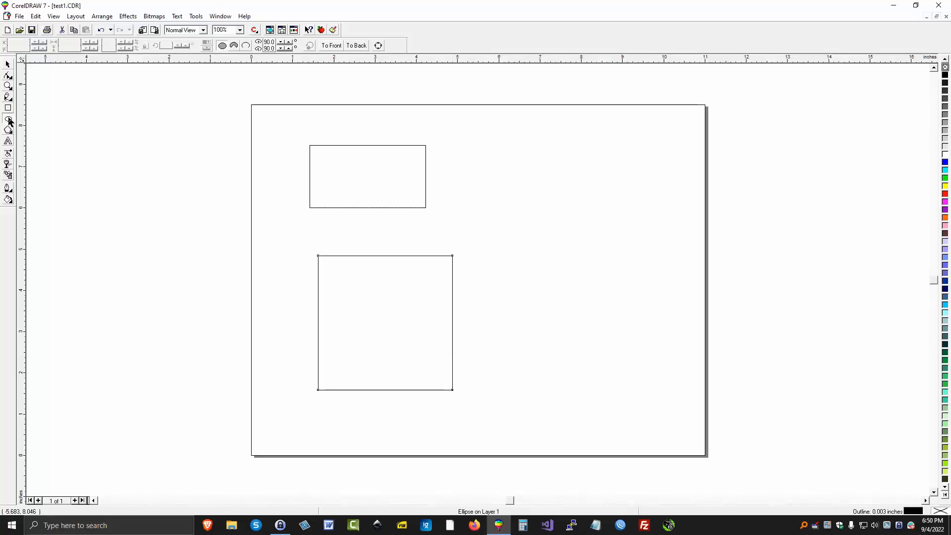
drag(522, 171, 647, 219)
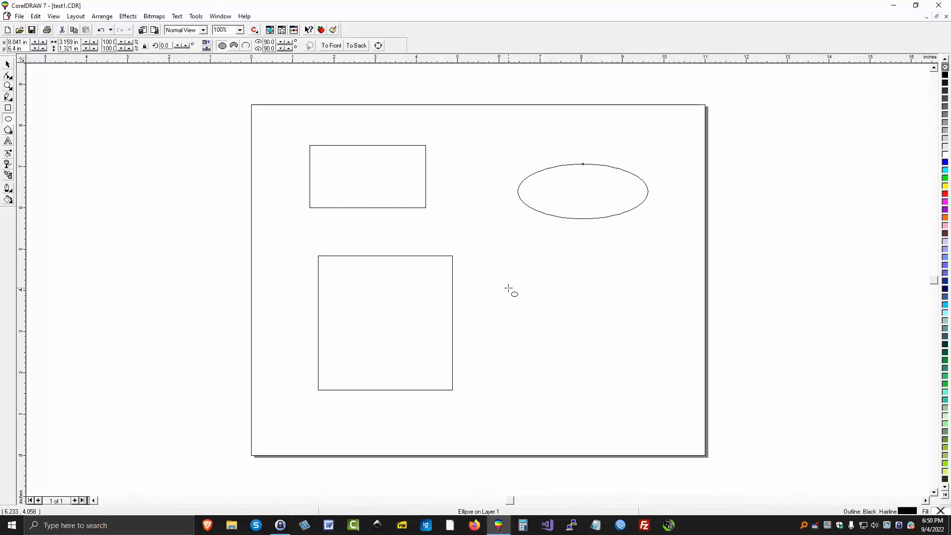
drag(508, 287, 624, 391)
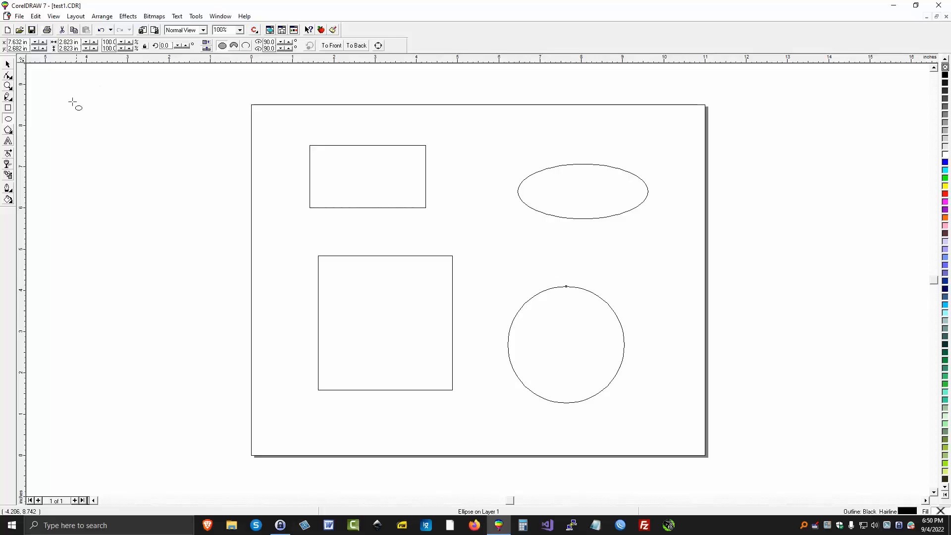
- Set the default text font to Arial for both artistic and paragraph text
click(9, 142)
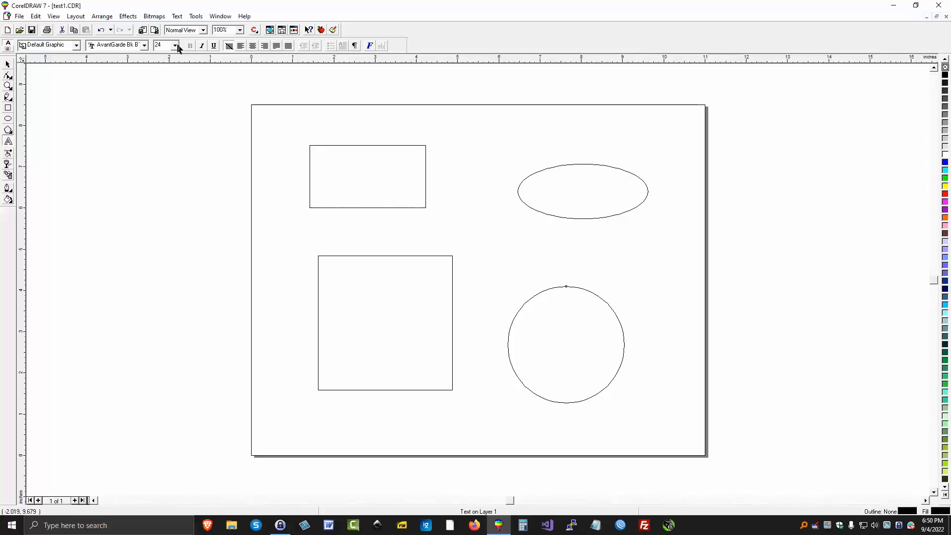
click(145, 46)
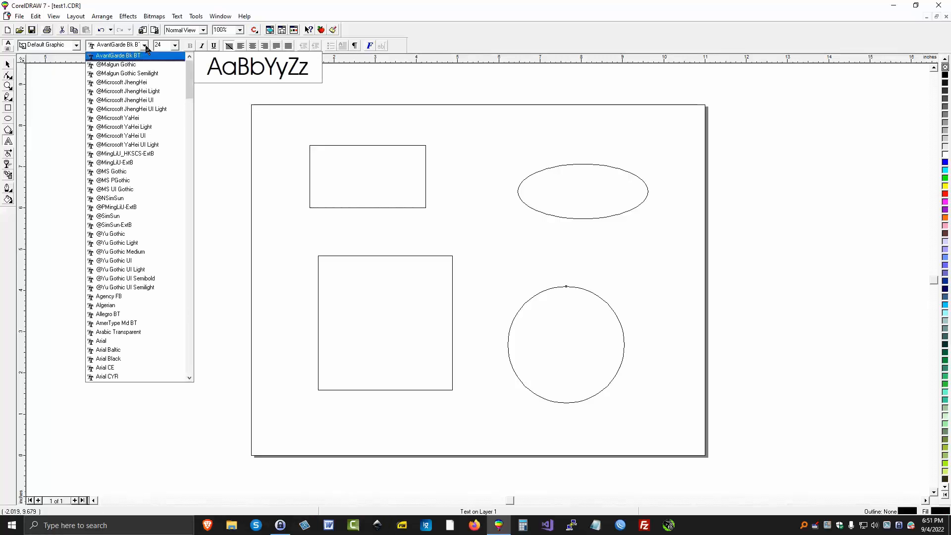
click(99, 341)
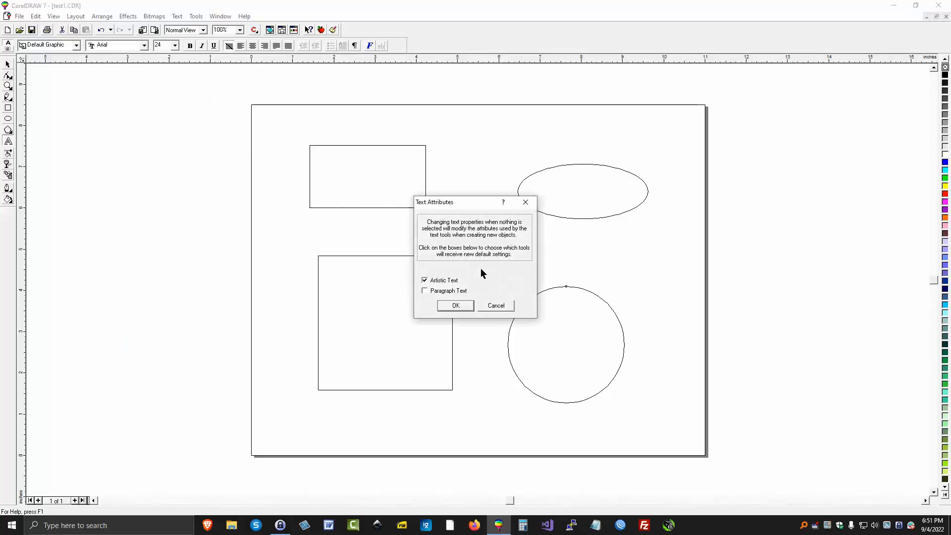
click(424, 292)
click(455, 306)
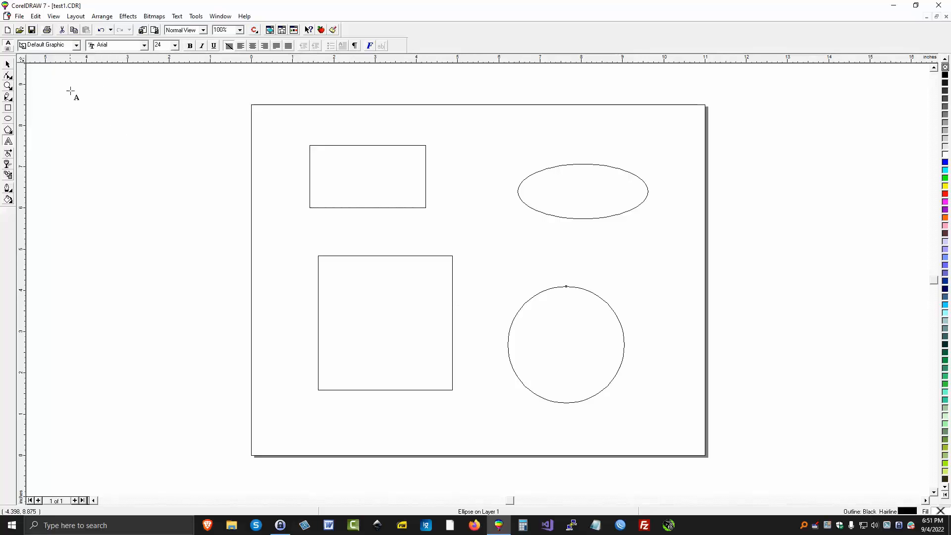
- Set the default text size to 18 for both artistic and paragraph text
click(175, 46)
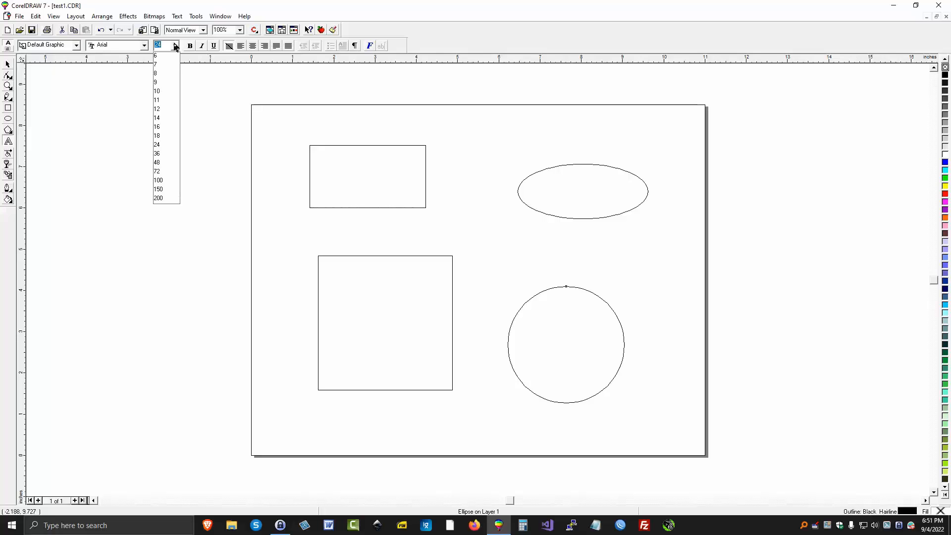
click(159, 135)
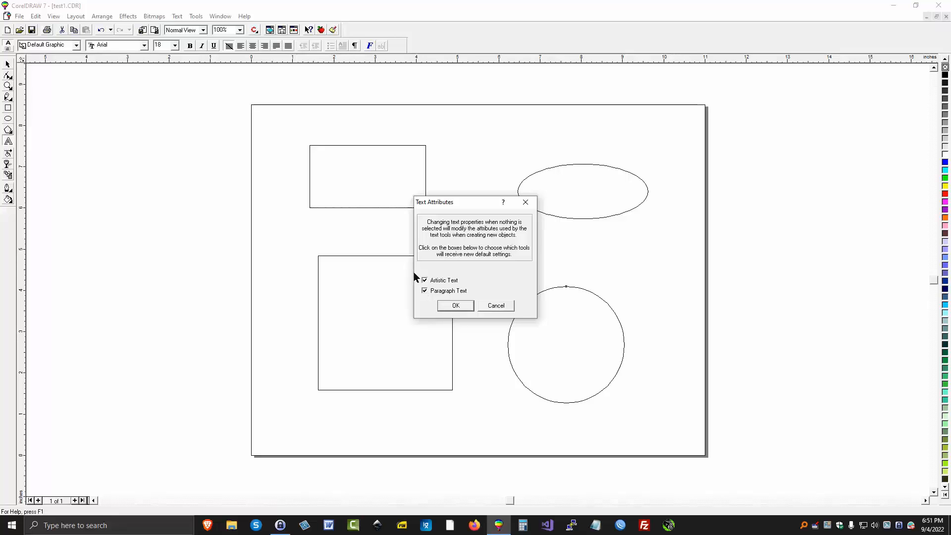
click(454, 306)
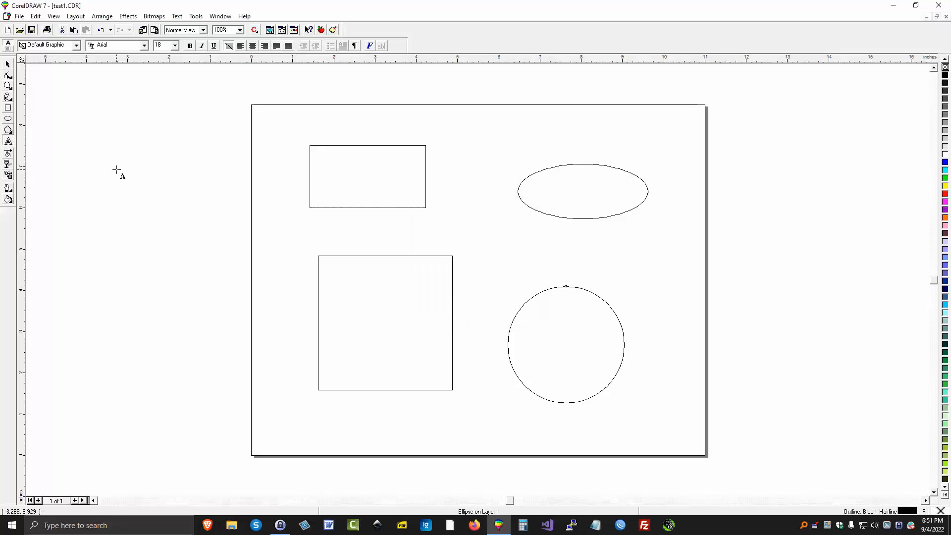
- Create a paragraph text frame about 3.23 by 1.79 in to the left of the page and fill it with repeated "sd" filler text
click(95, 158)
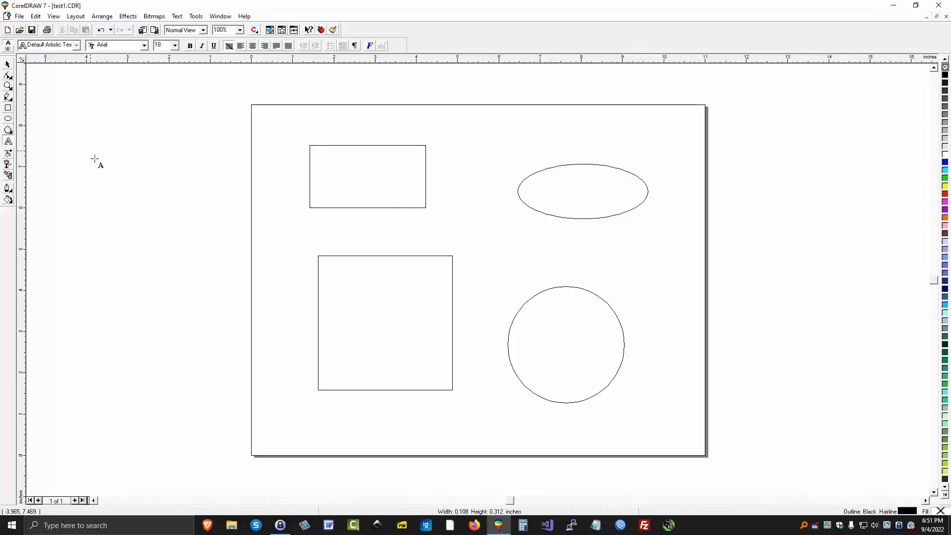
drag(83, 133, 217, 208)
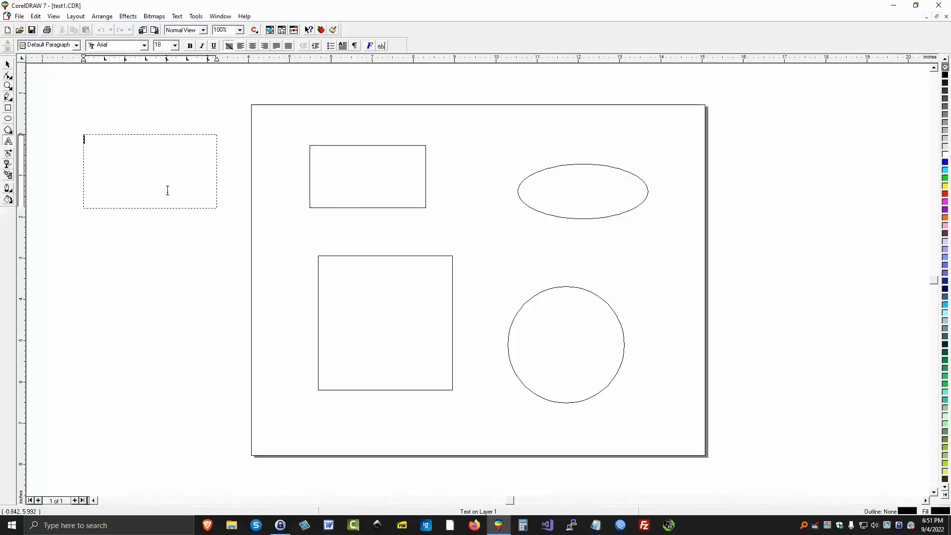
text(sdsdsdsdsdsd )
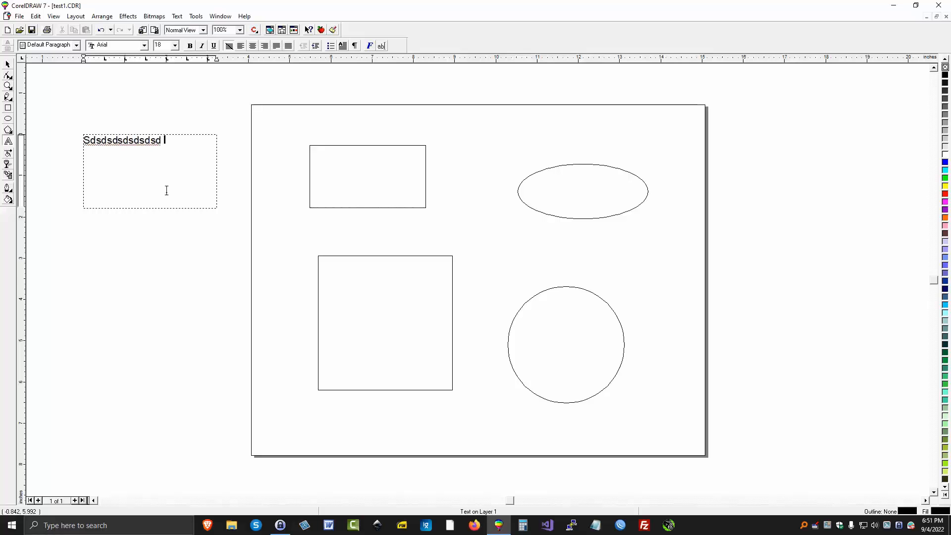
text(sdsdsdsdsdsdsds)
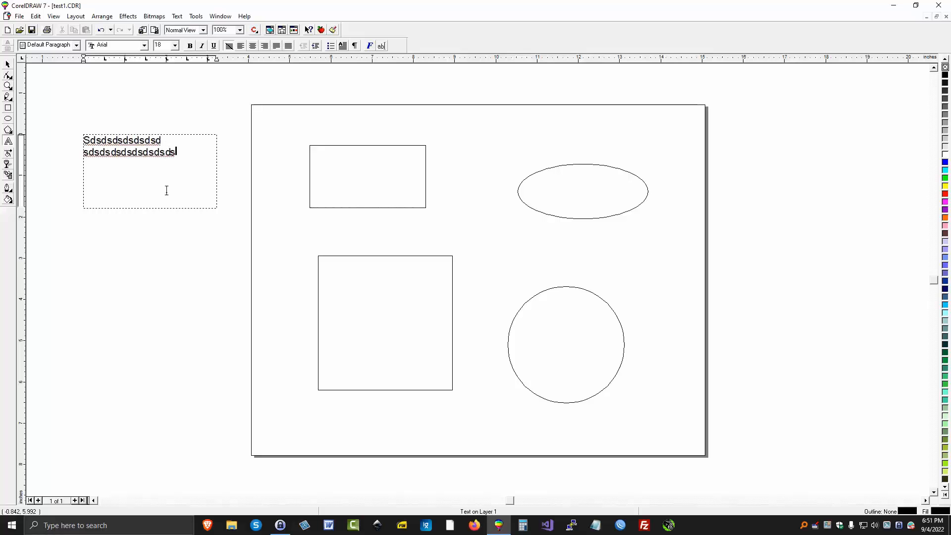
text(dsdsdsdsd)
text(sdsdsds)
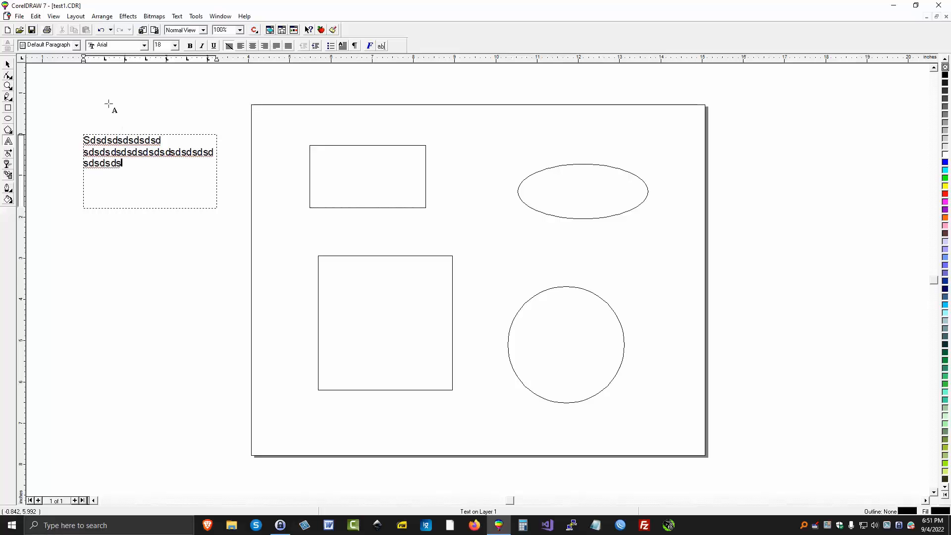
- Resize the paragraph text frame to about 4.11 in wide and 1.11 in tall
click(8, 65)
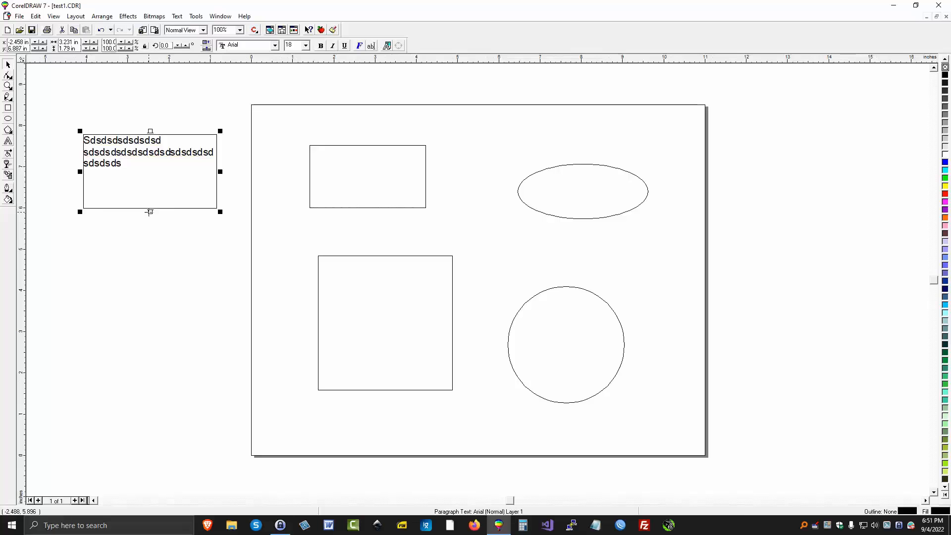
drag(149, 208, 150, 180)
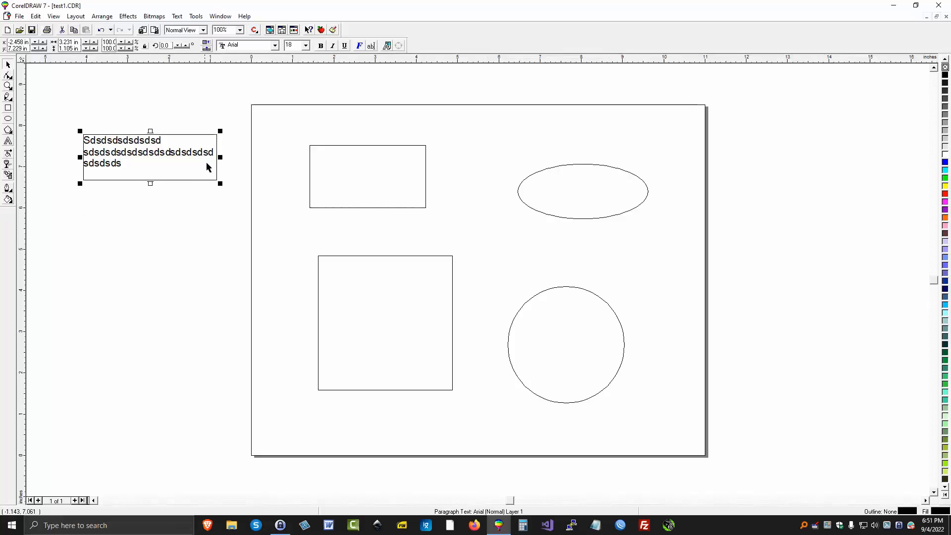
drag(220, 158, 254, 164)
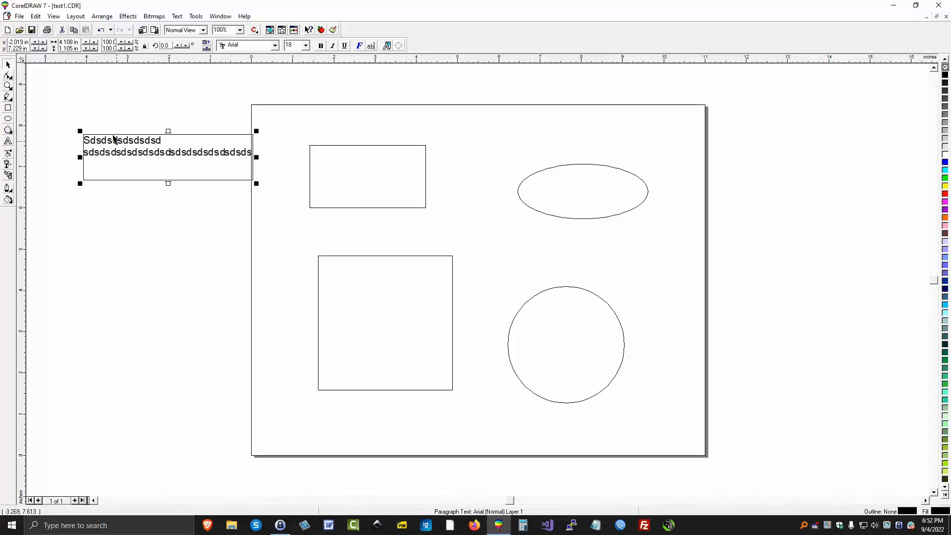
click(77, 93)
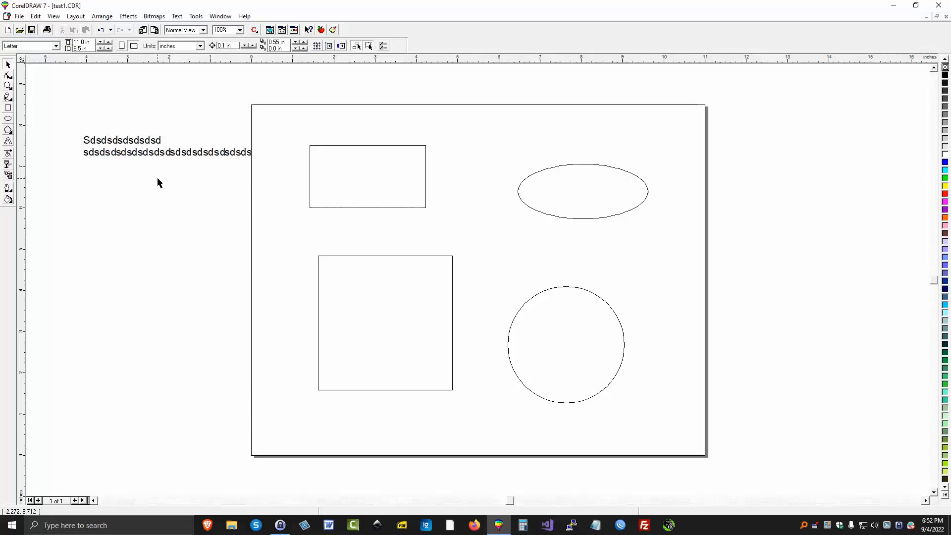
- Add the artistic text "Now is the tine" to the left of the page, below the paragraph text
click(8, 142)
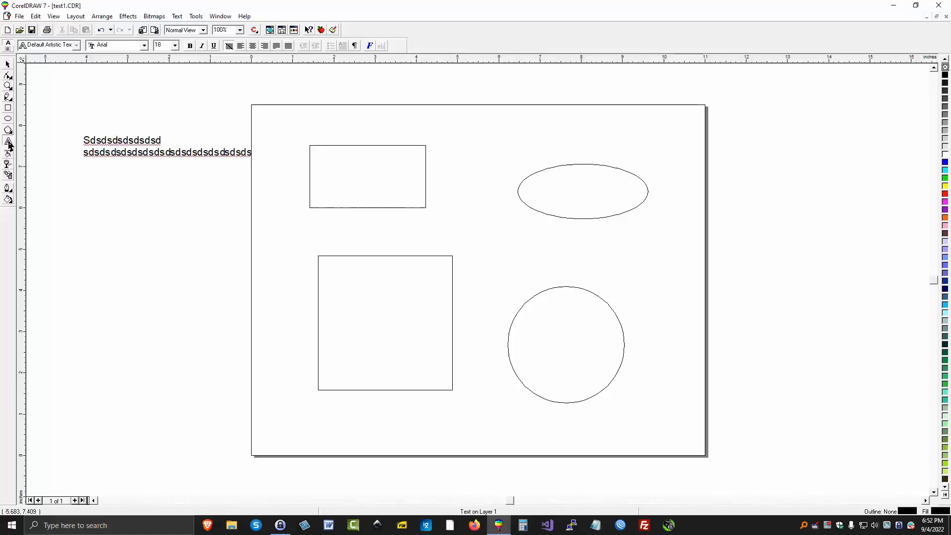
click(61, 226)
text(Now is the t)
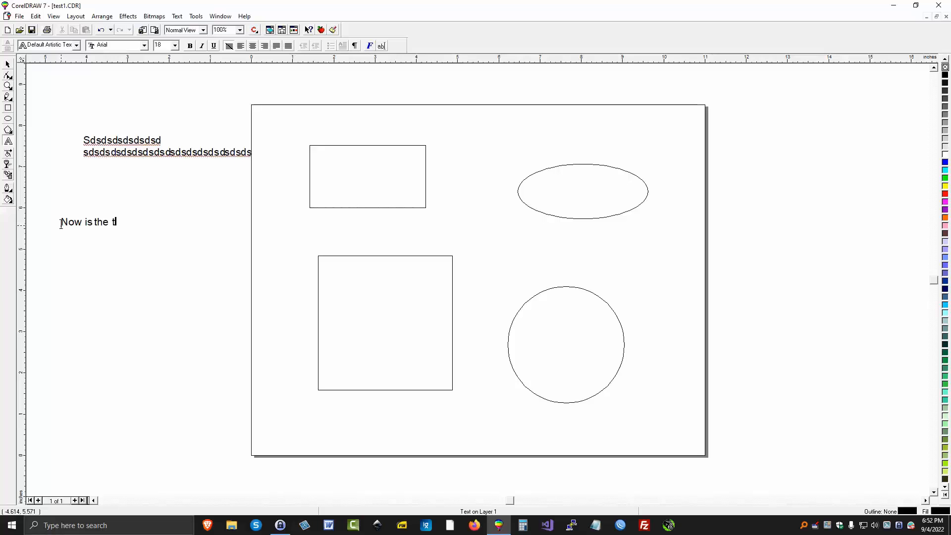
text(ine)
click(8, 64)
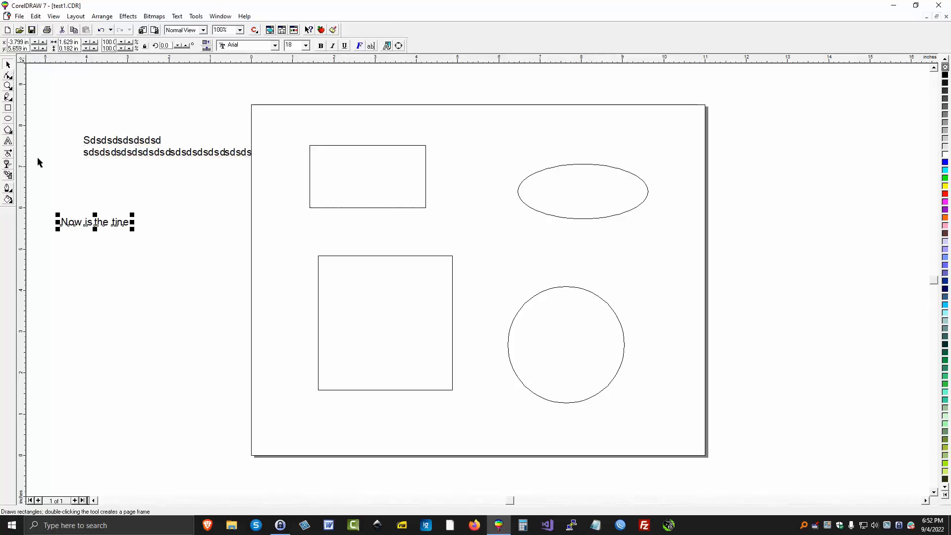
click(157, 185)
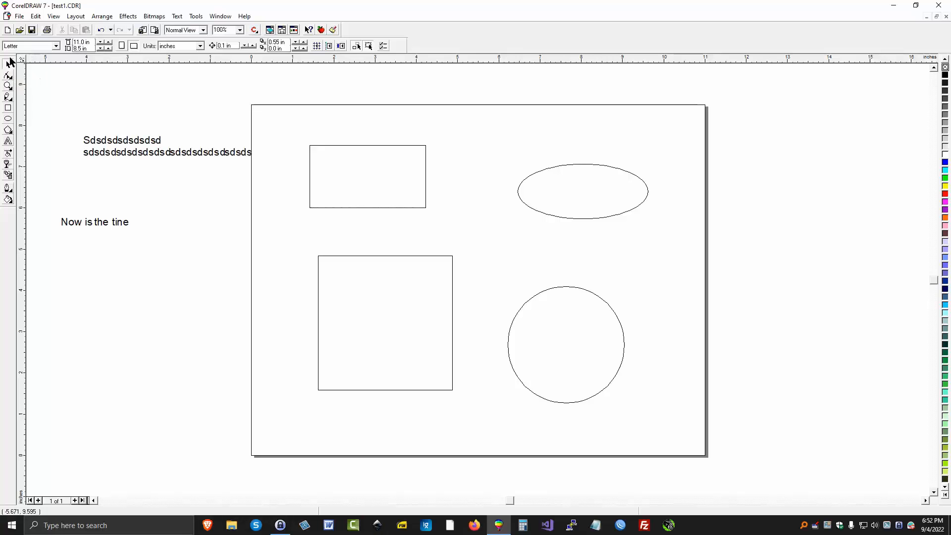
- Edit the paragraph text, deleting characters from the middle of its second word to shorten it
click(121, 144)
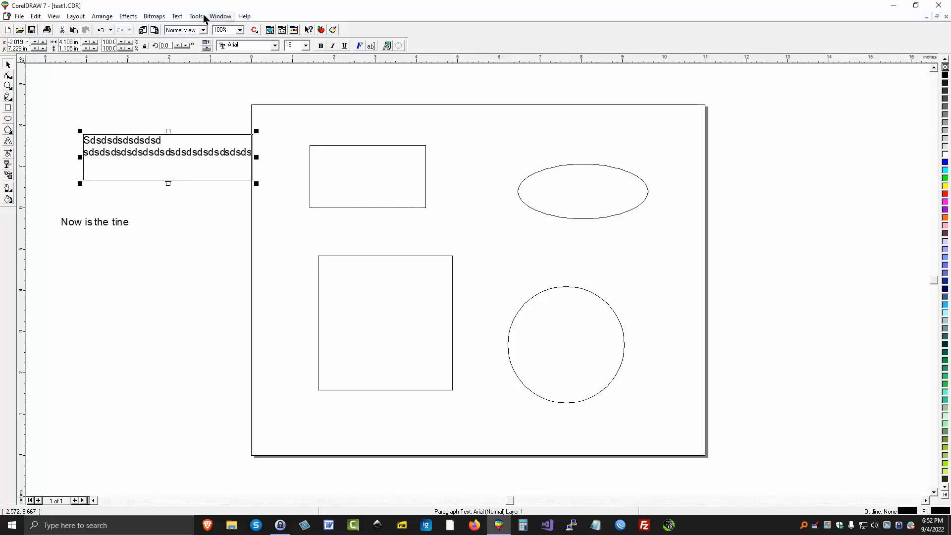
click(178, 18)
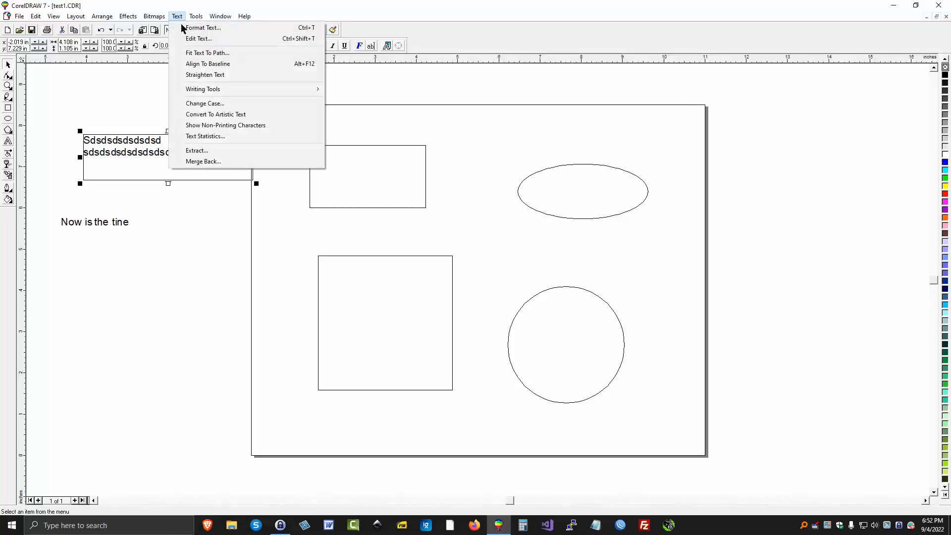
click(191, 39)
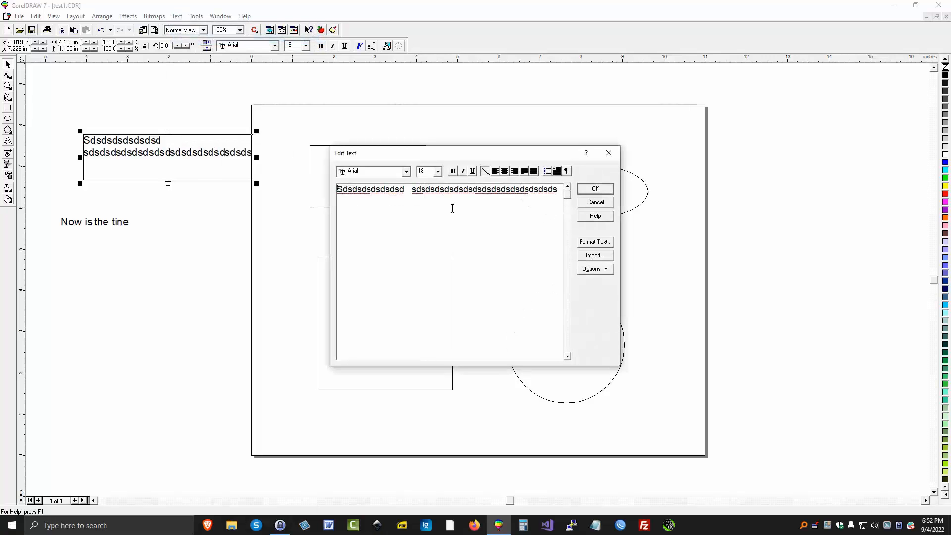
key(BackSpace)
key(BackSpace)
key(BackSpace)
key(BackSpace)
key(BackSpace)
key(BackSpace)
key(BackSpace)
key(BackSpace)
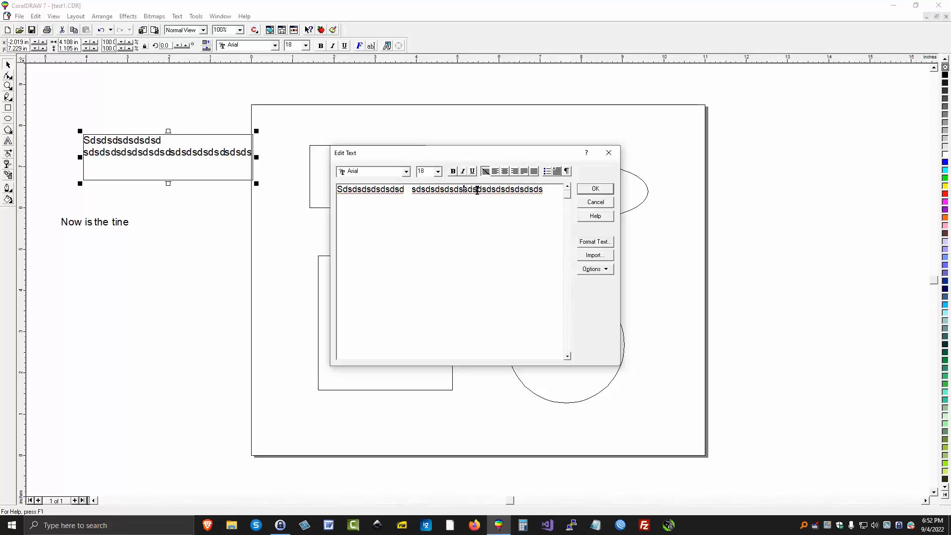
key(BackSpace)
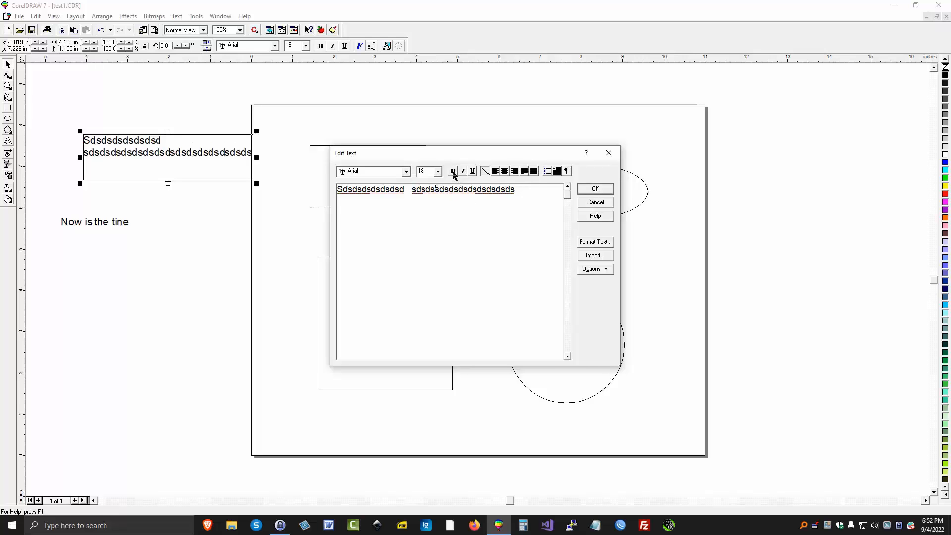
click(594, 190)
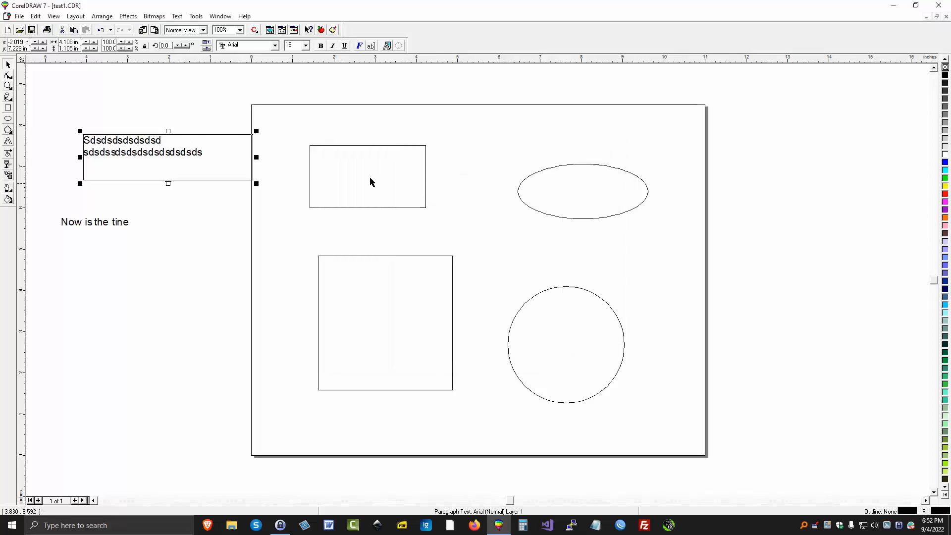
click(177, 16)
click(184, 28)
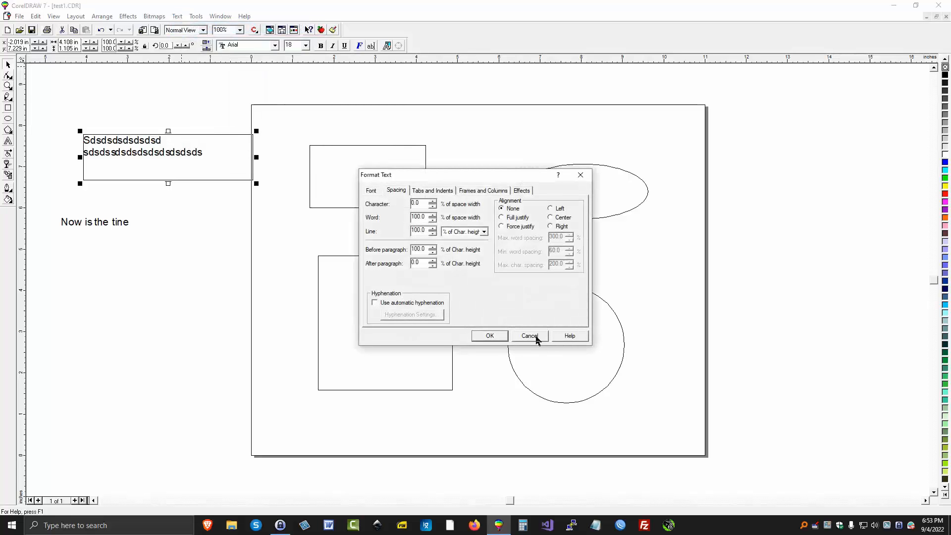
click(536, 337)
- Make a run of characters in the middle of the paragraph text's second word bold
click(177, 16)
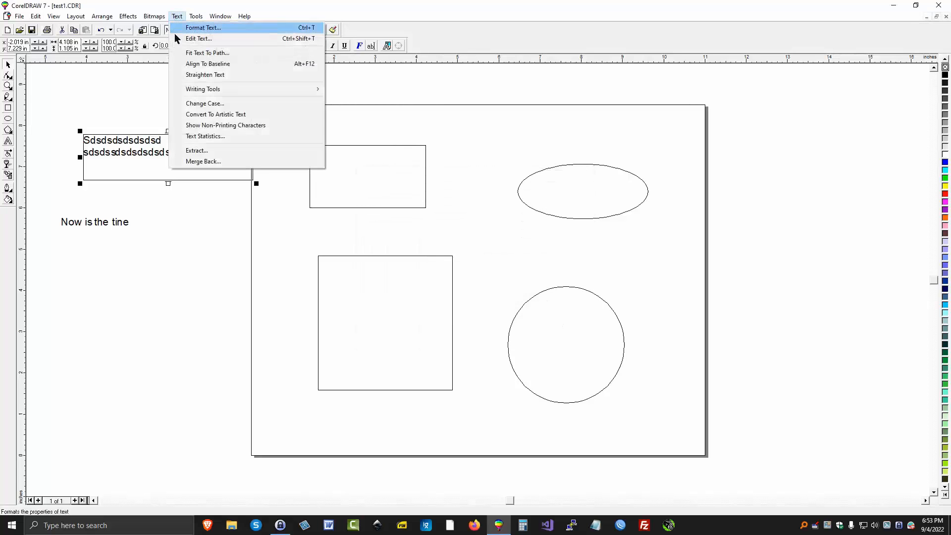
click(187, 39)
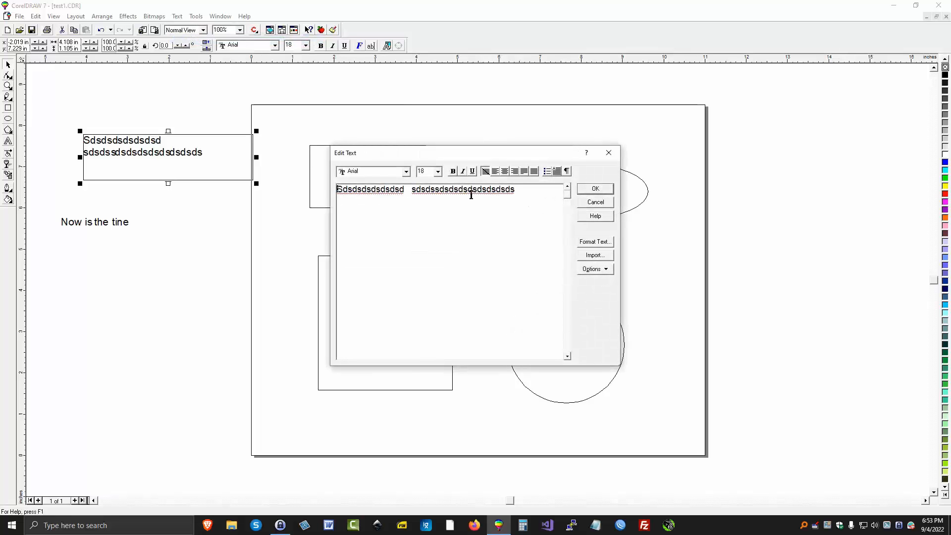
drag(471, 194, 434, 191)
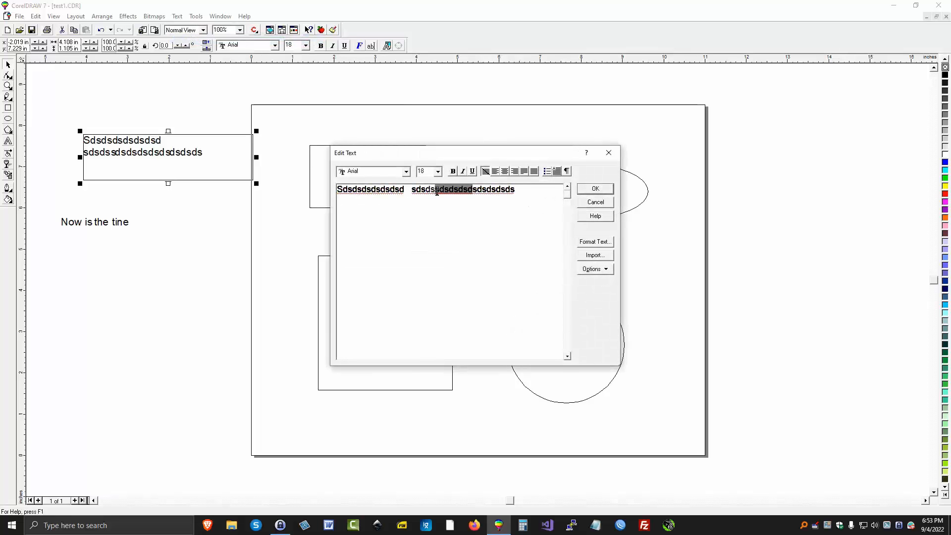
click(453, 171)
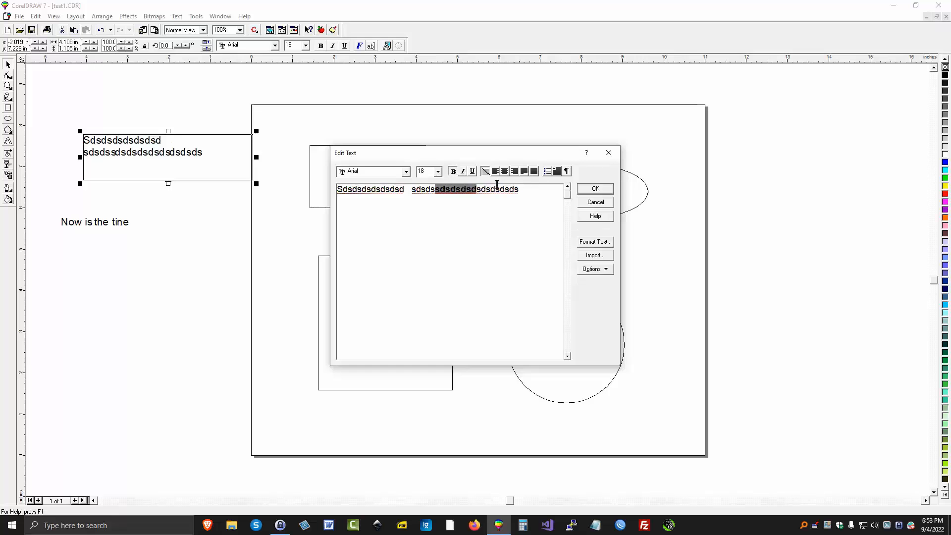
click(595, 189)
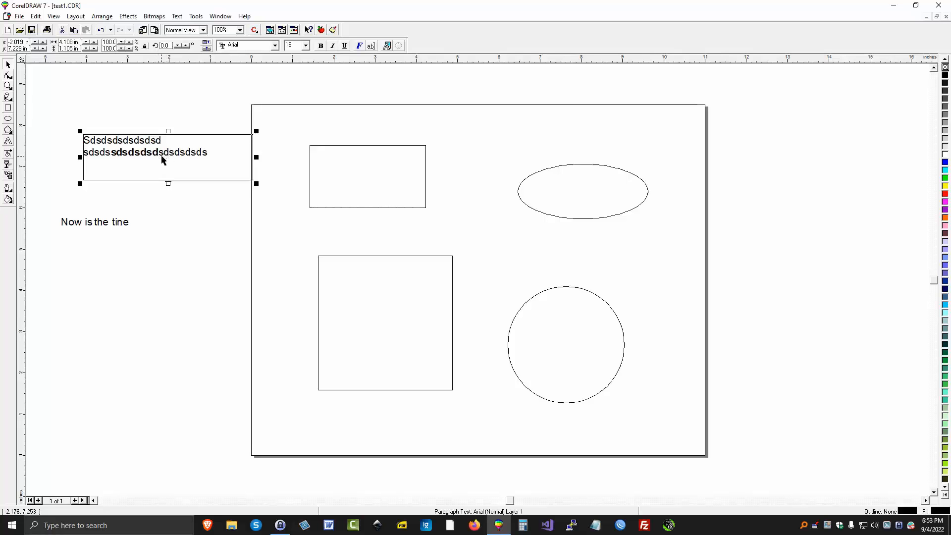
- Center-align all of the paragraph text in its frame and deselect it
click(178, 16)
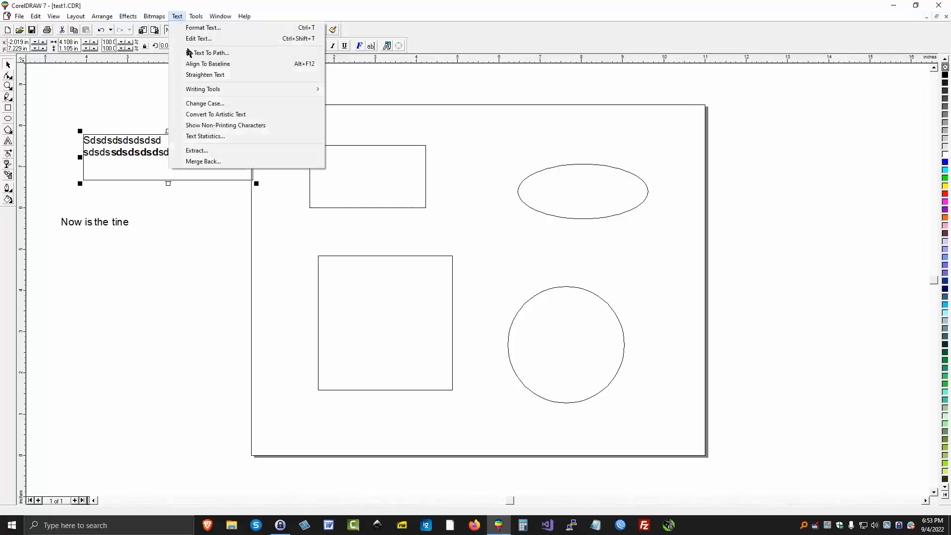
click(203, 41)
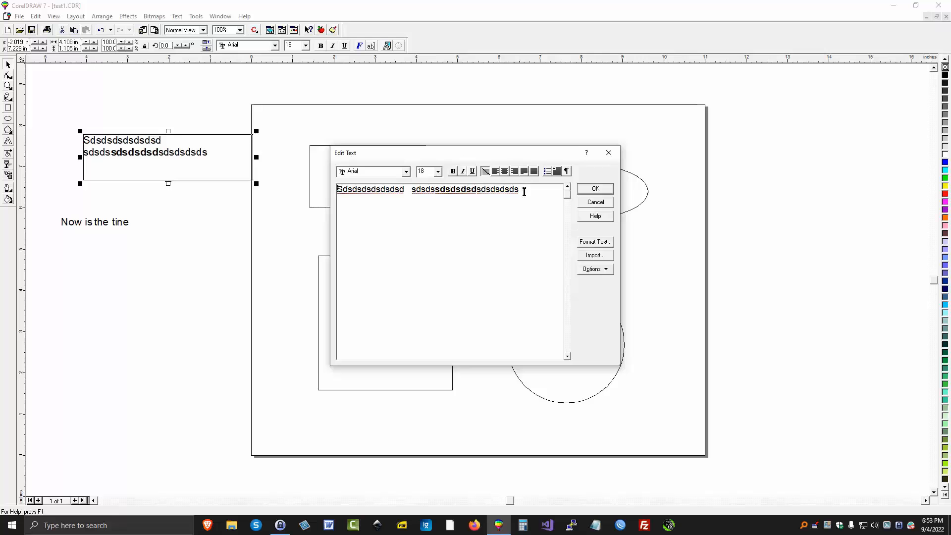
drag(524, 192, 329, 189)
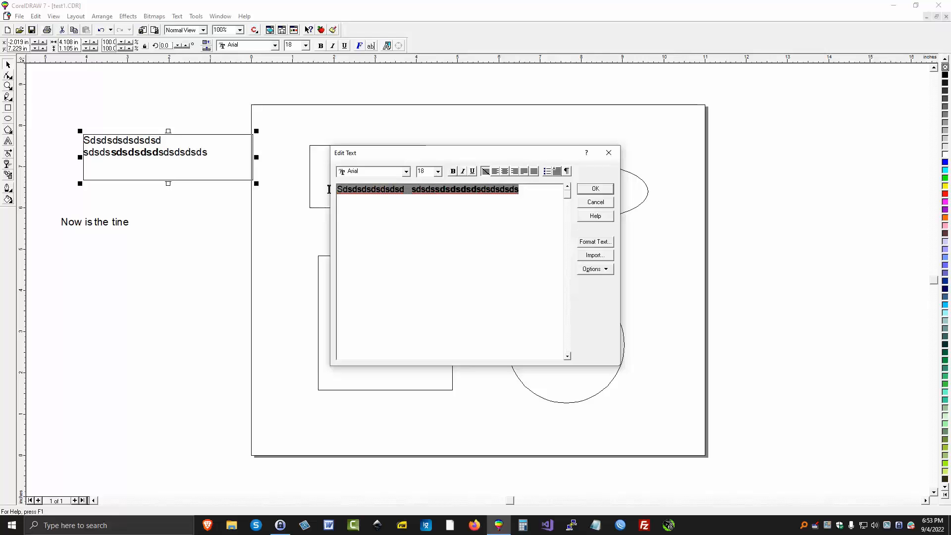
click(505, 171)
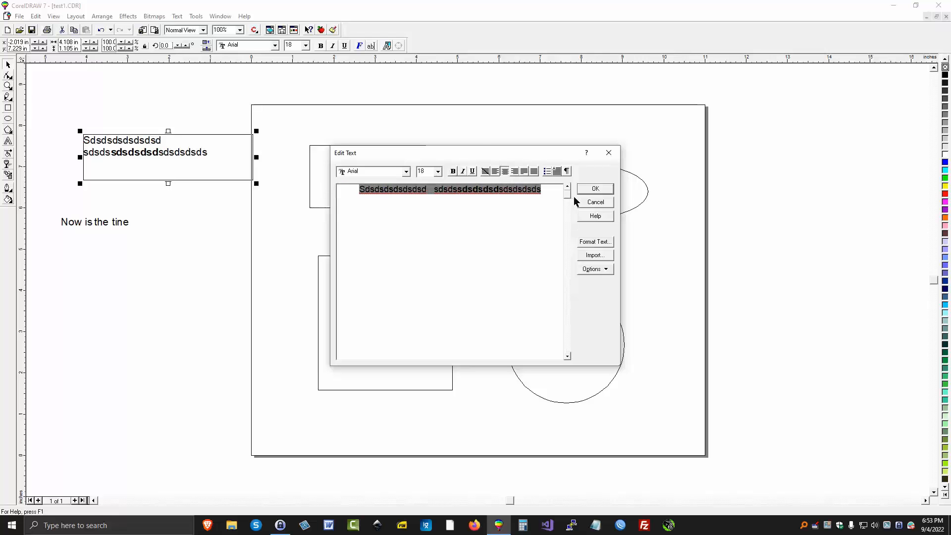
click(590, 190)
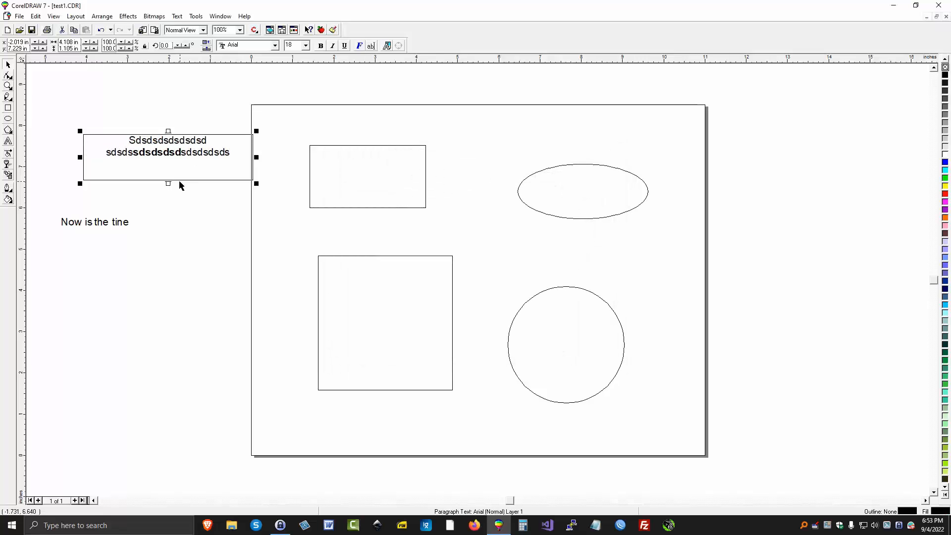
key(Escape)
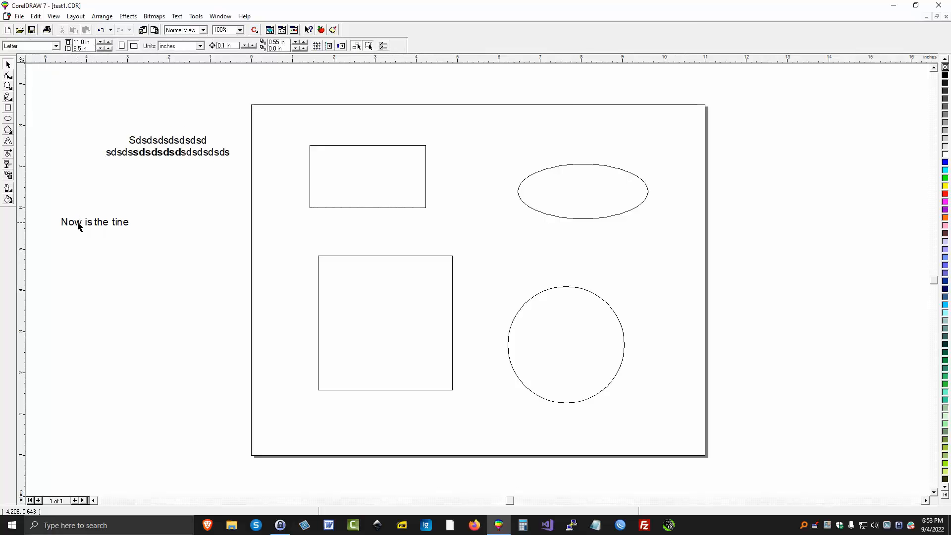
- Center-align the artistic text "Now is the tine"
click(79, 226)
click(177, 17)
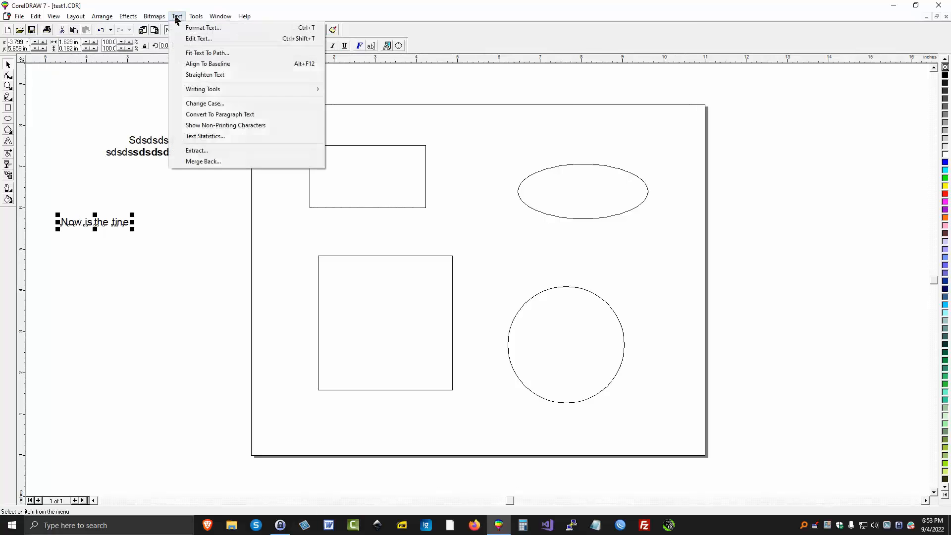
click(198, 39)
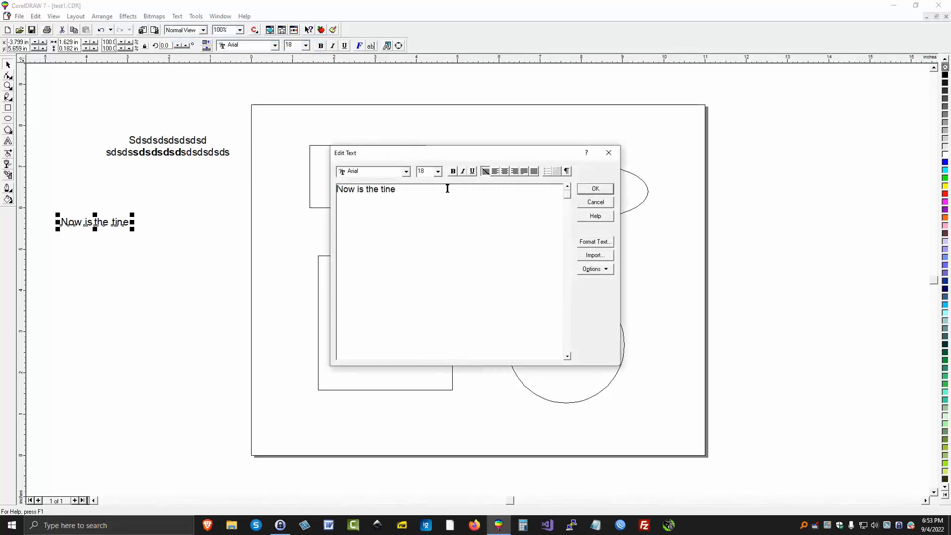
key(ctrl+a)
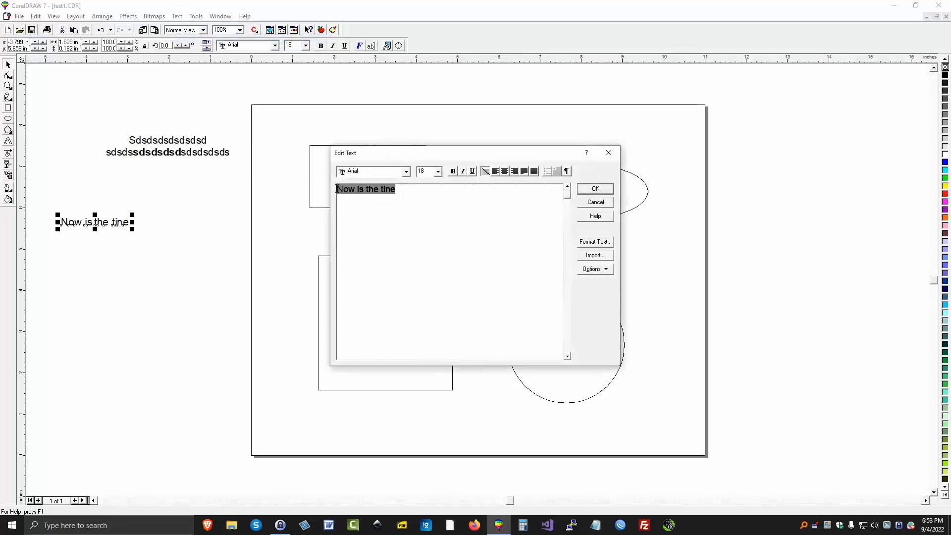
click(506, 173)
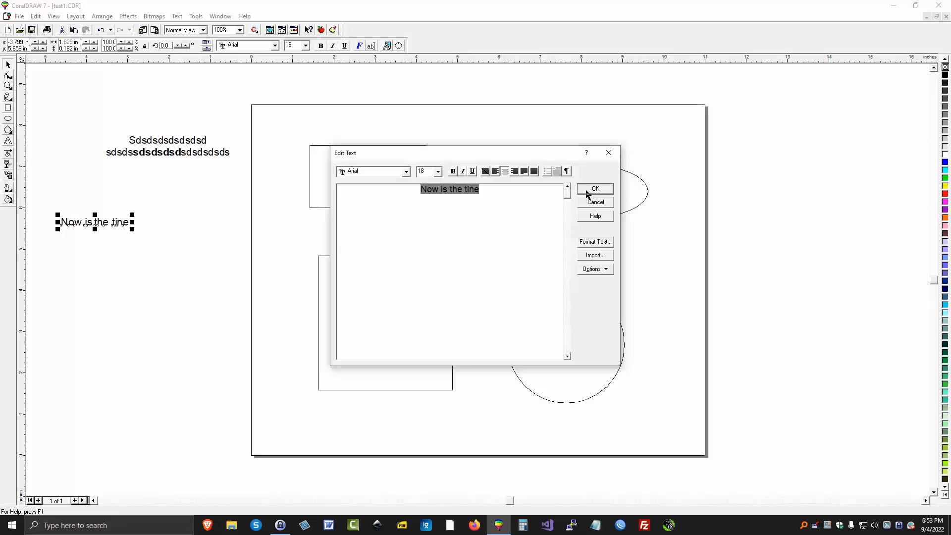
click(595, 189)
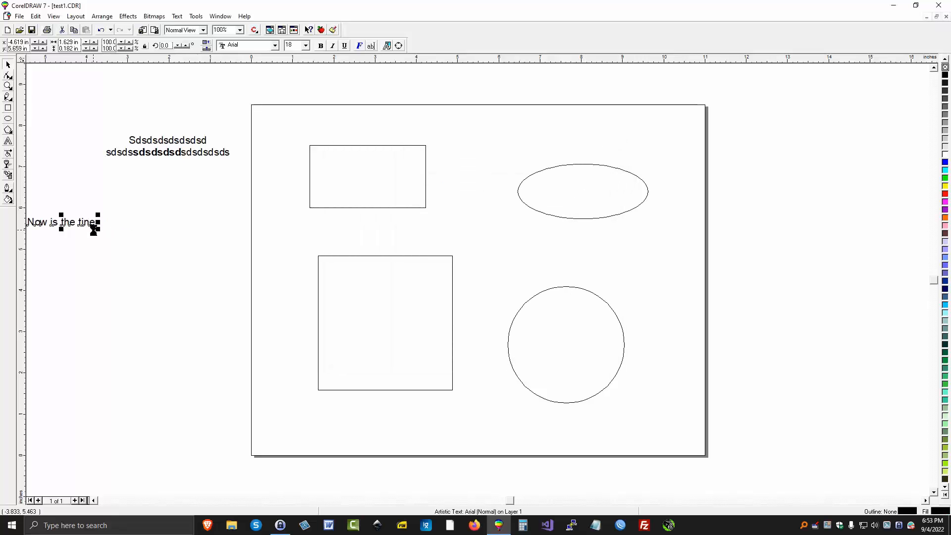
- Nudge the artistic text about 1.5 in to the right and 0.5 in up, closer beneath the paragraph text
key(Right)
key(Right)
key(Right)
key(Right)
key(Right)
key(Right)
key(Right)
key(Right)
key(Right)
key(Right)
key(Right)
key(Right)
key(Right)
key(Right)
key(Right)
key(Right)
key(Right)
key(Right)
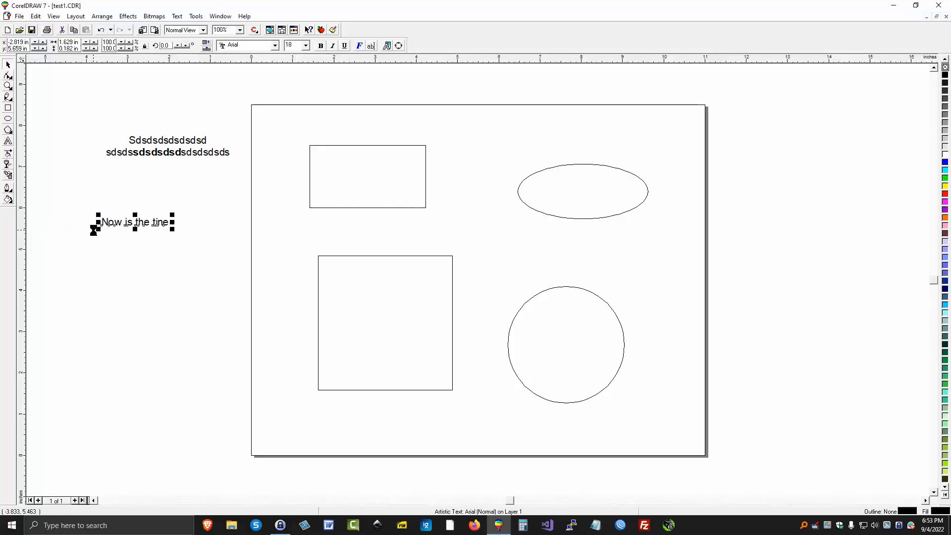
key(Left)
key(Left)
key(Left)
key(Up)
key(Up)
key(Up)
key(Up)
key(Up)
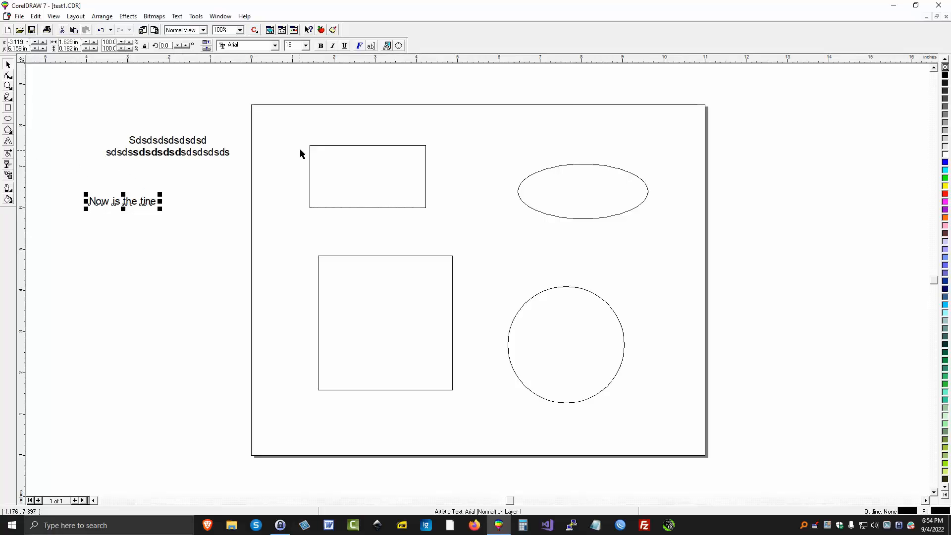
- Set the outline thickness of the upper rectangle on the page to 0.111 in
click(332, 149)
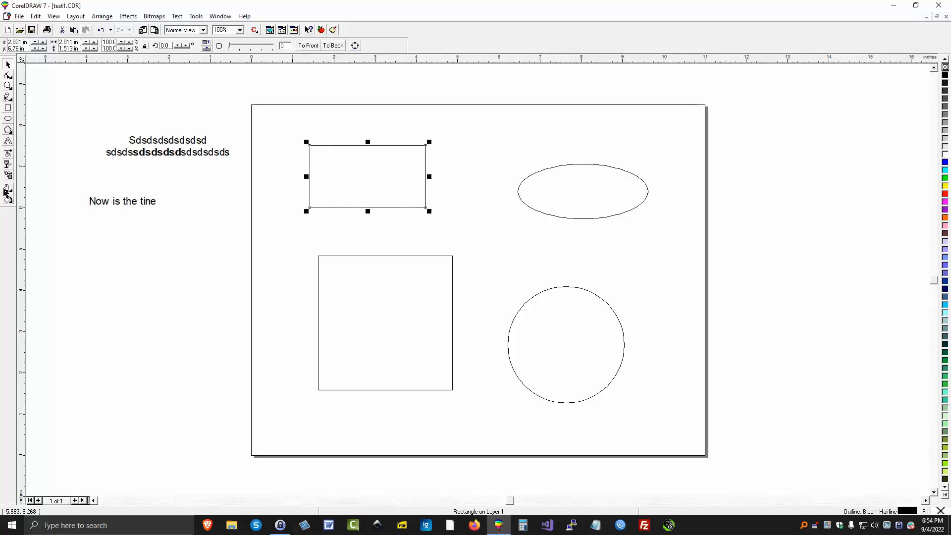
click(7, 189)
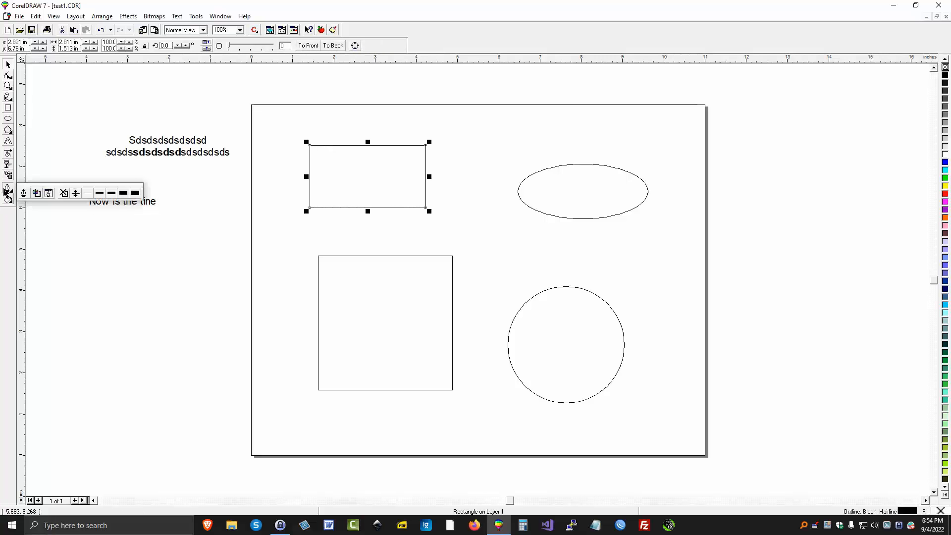
click(76, 195)
click(8, 189)
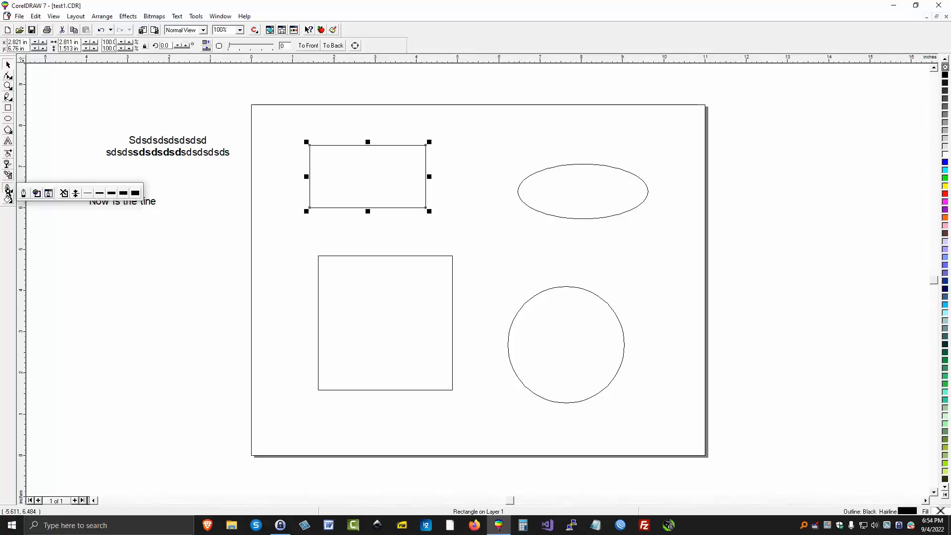
click(111, 195)
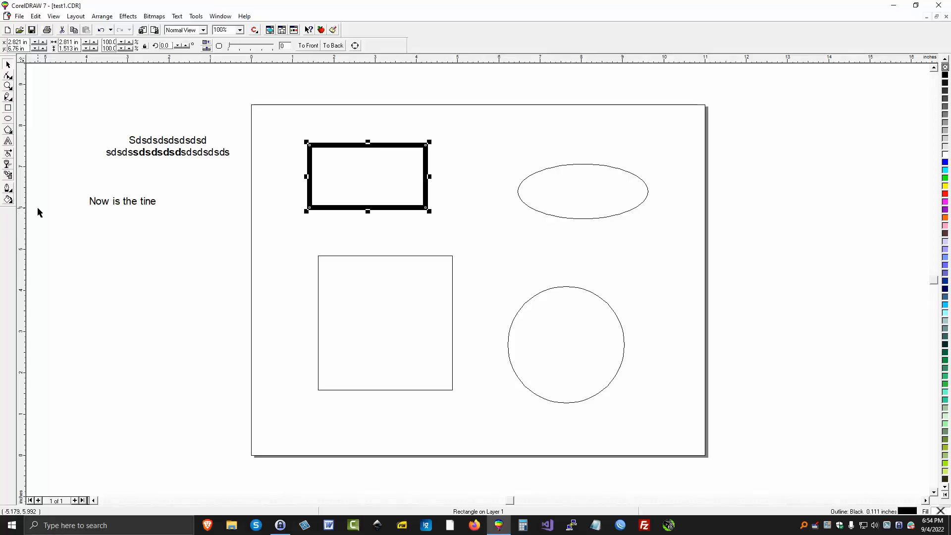
- Change the outline color of the thick-outlined rectangle to red
click(7, 188)
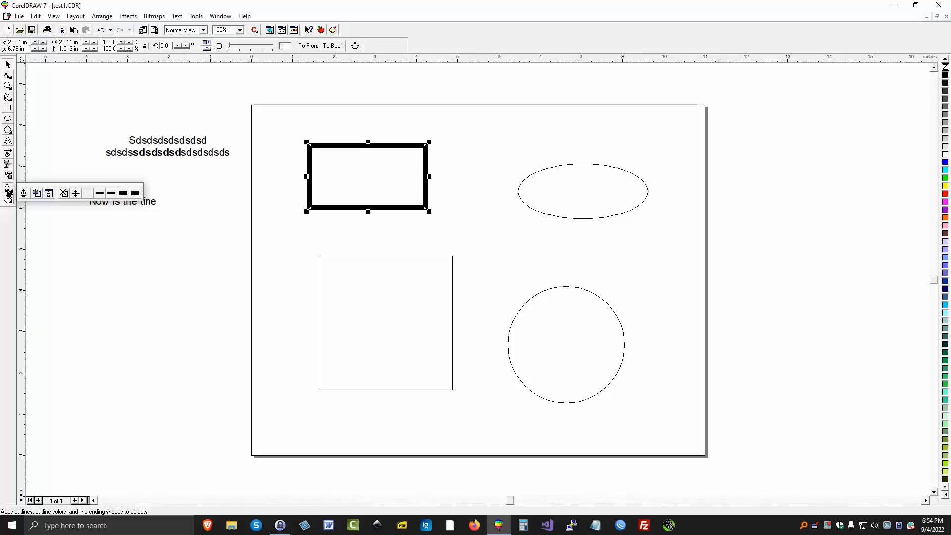
click(35, 194)
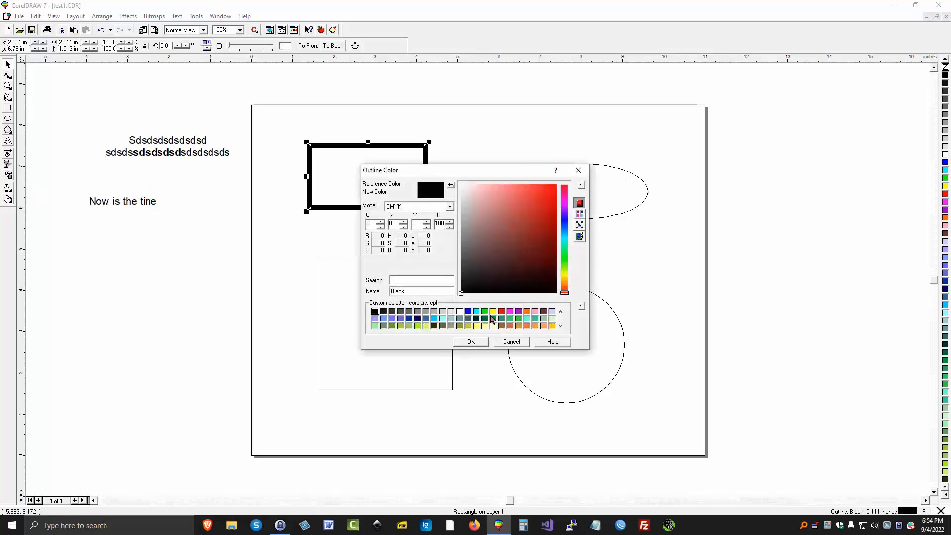
click(501, 310)
click(470, 341)
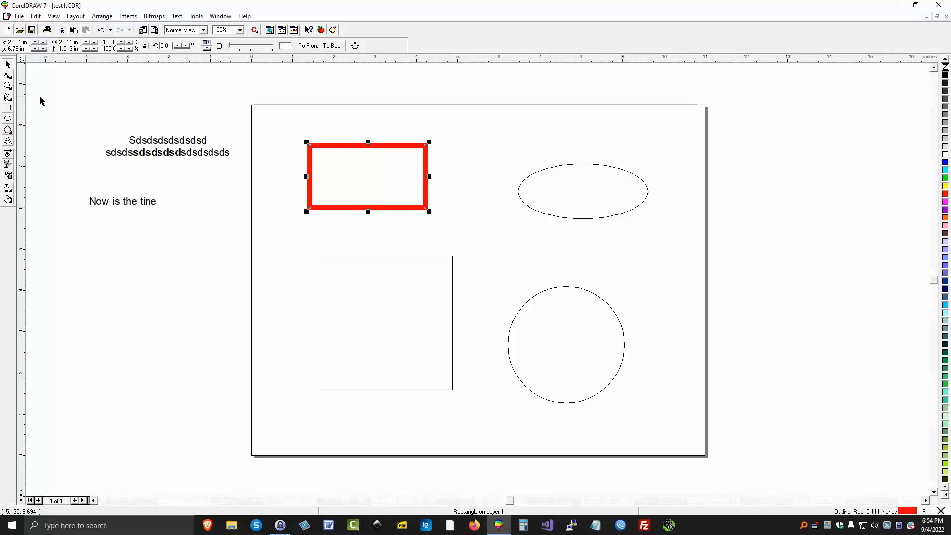
- Round the red rectangle's corners to a radius of about 0.29 in and reshape the circle into a pie from 90 to about 345 degrees
click(8, 77)
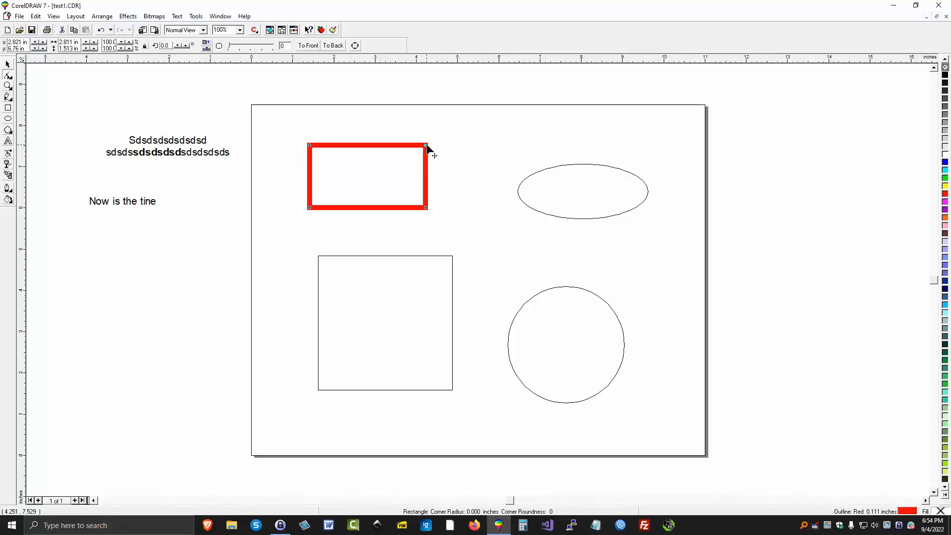
drag(427, 147, 438, 169)
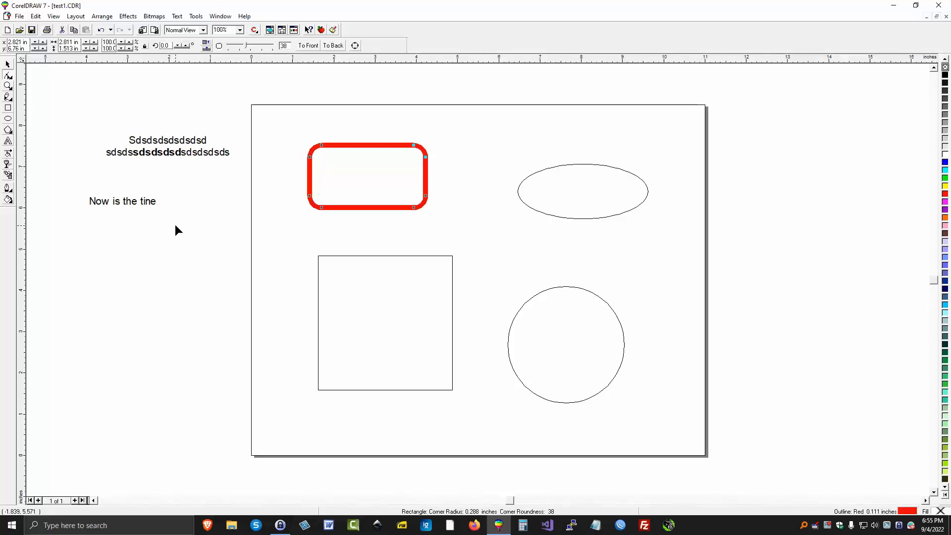
click(564, 287)
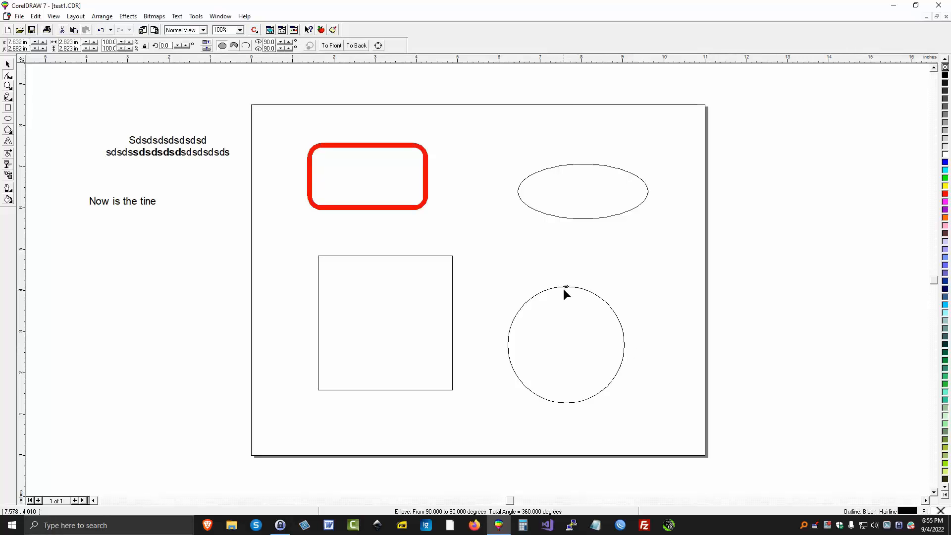
drag(566, 286, 605, 353)
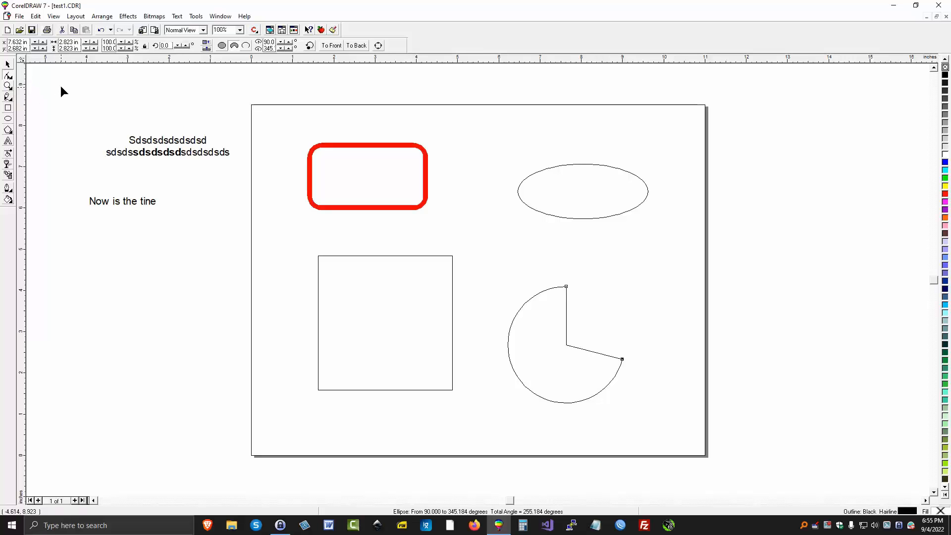
- Zoom in closely on the end of the paragraph text and return to the full-page view
click(8, 87)
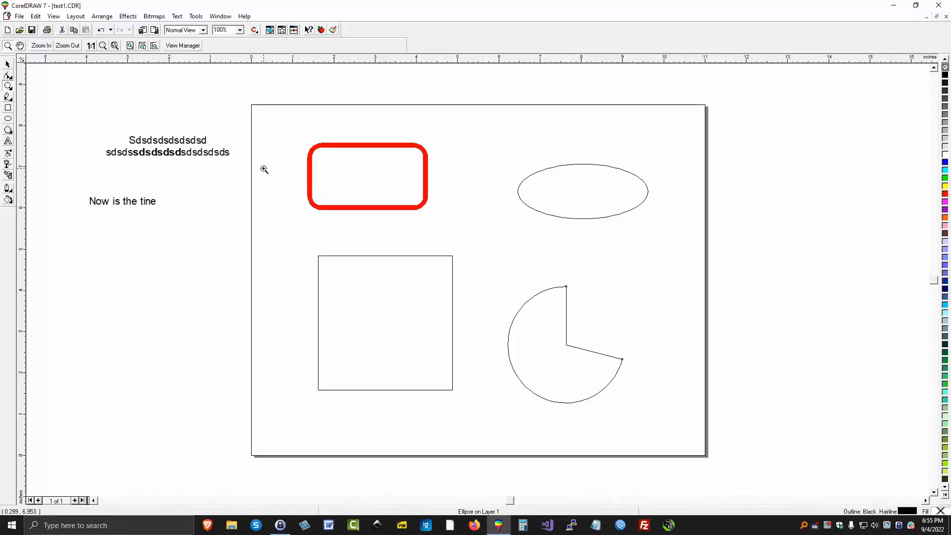
drag(179, 112, 239, 175)
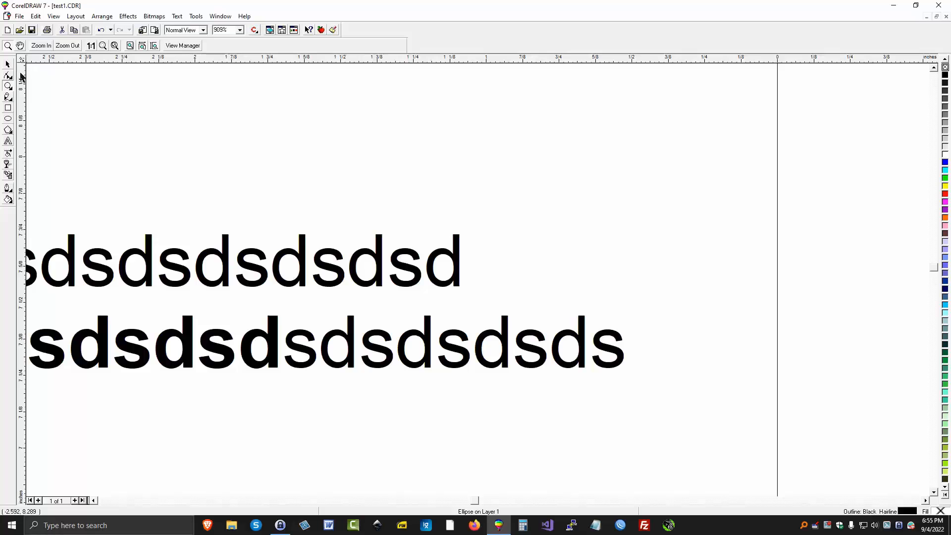
click(67, 45)
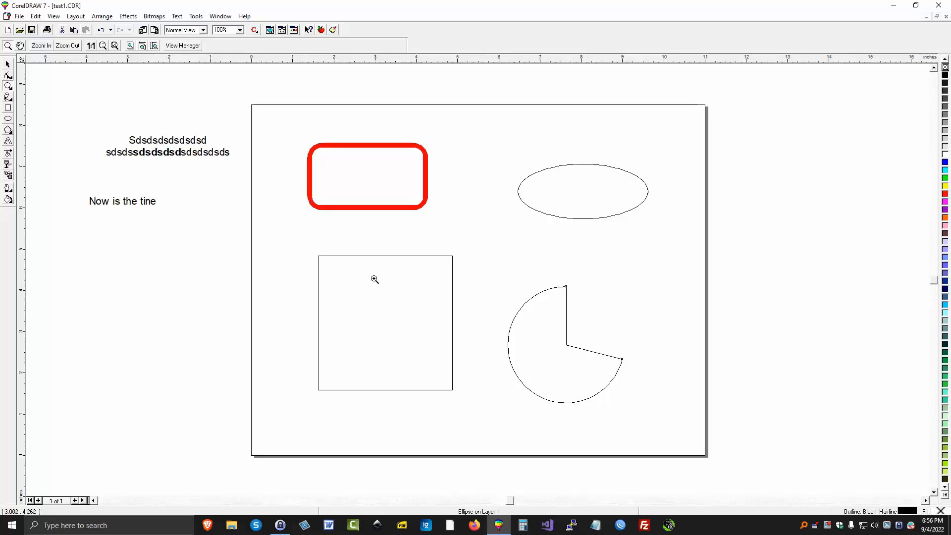
- Set the outline thickness of the square below the red rectangle to 0.028 in
click(7, 65)
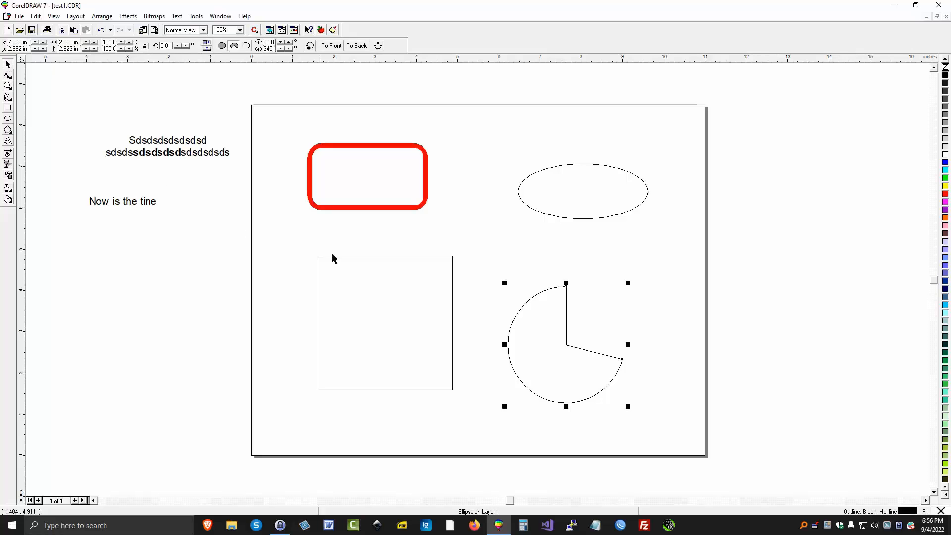
click(357, 256)
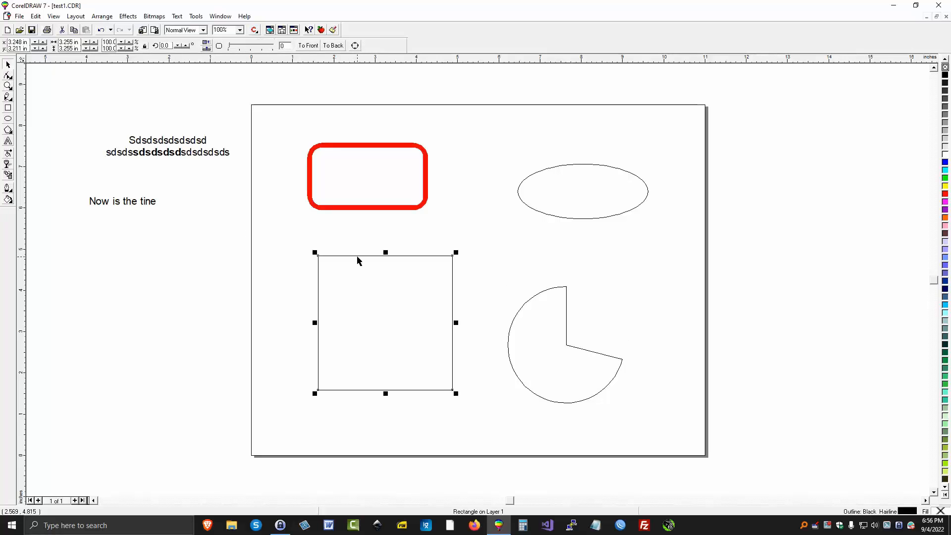
click(8, 188)
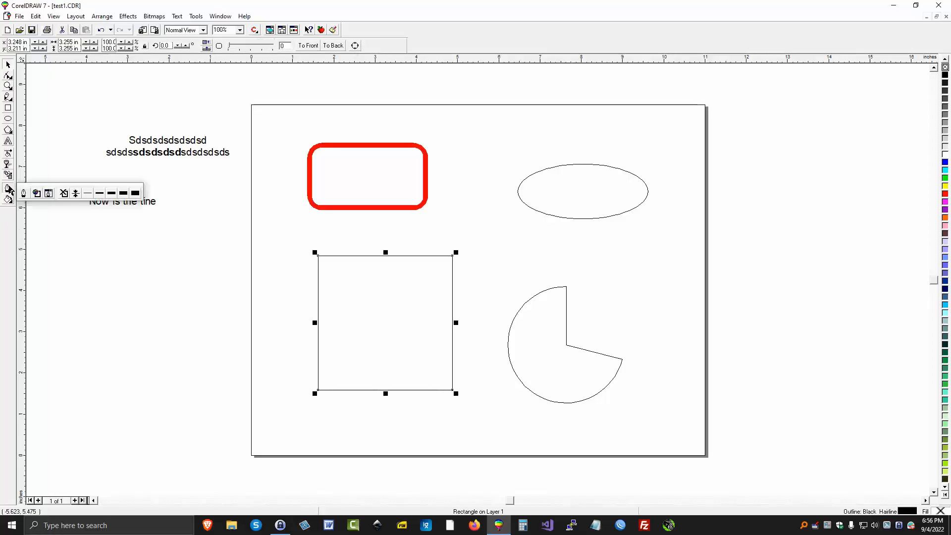
click(100, 194)
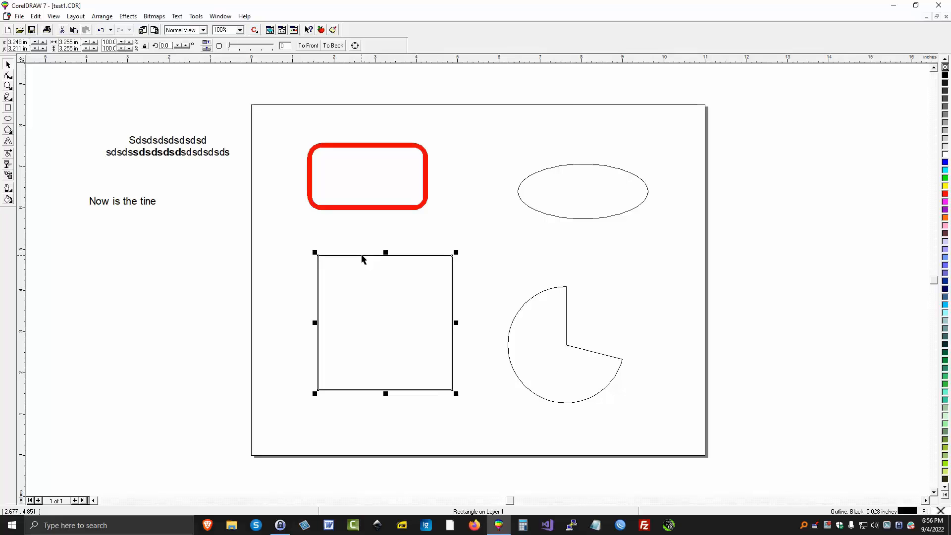
- Align the square and the red rounded rectangle on their horizontal centers
shift+click(365, 208)
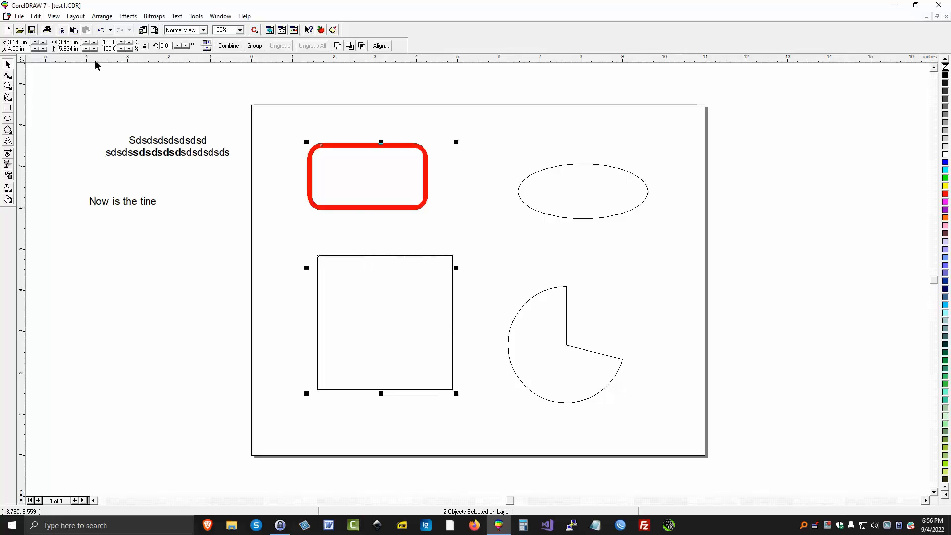
click(103, 18)
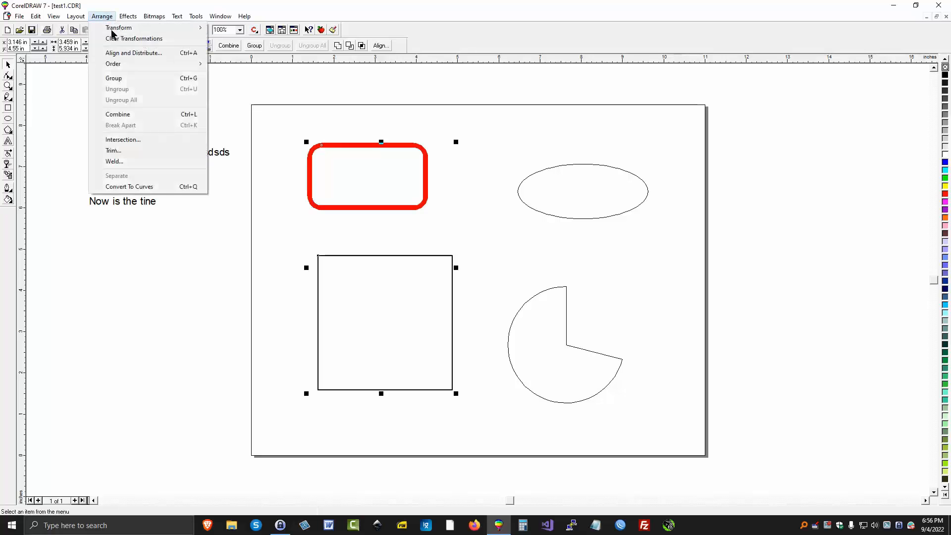
mouse_move(117, 33)
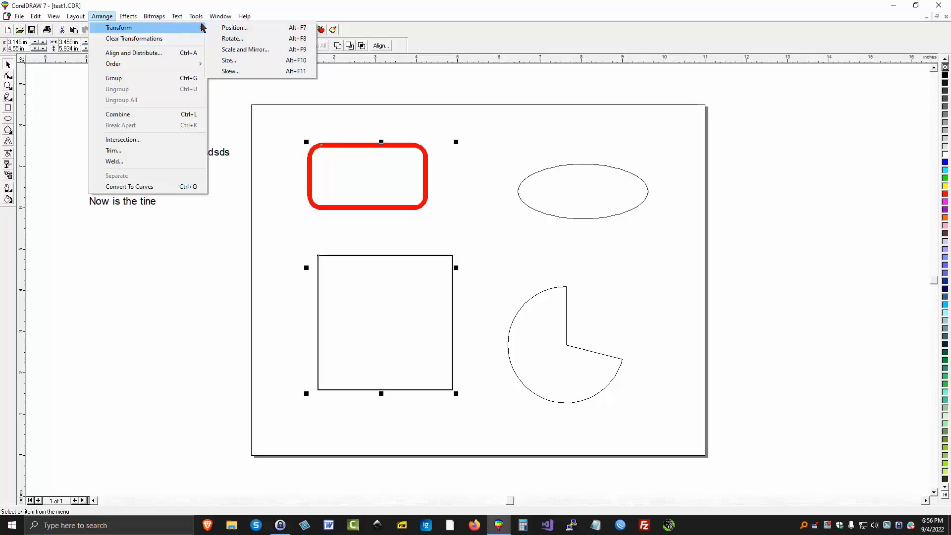
click(129, 53)
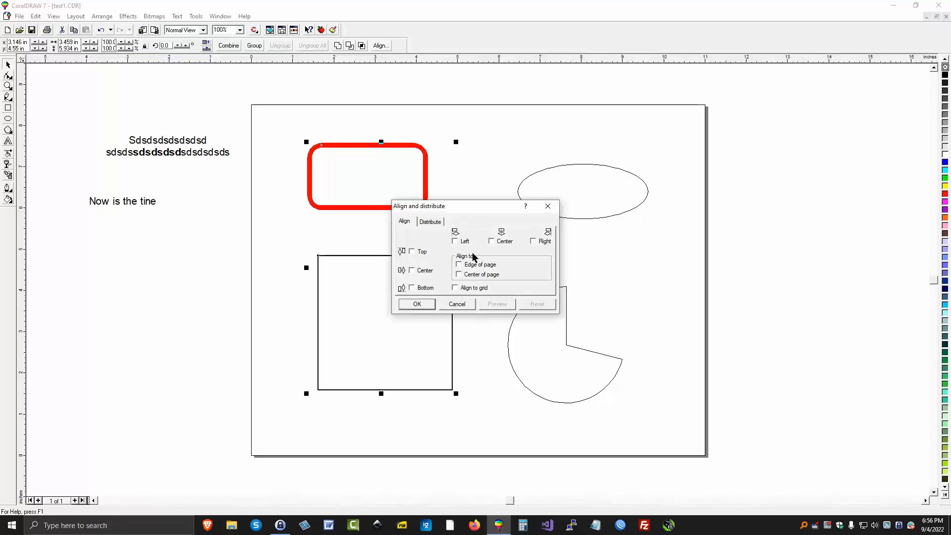
click(491, 241)
click(420, 303)
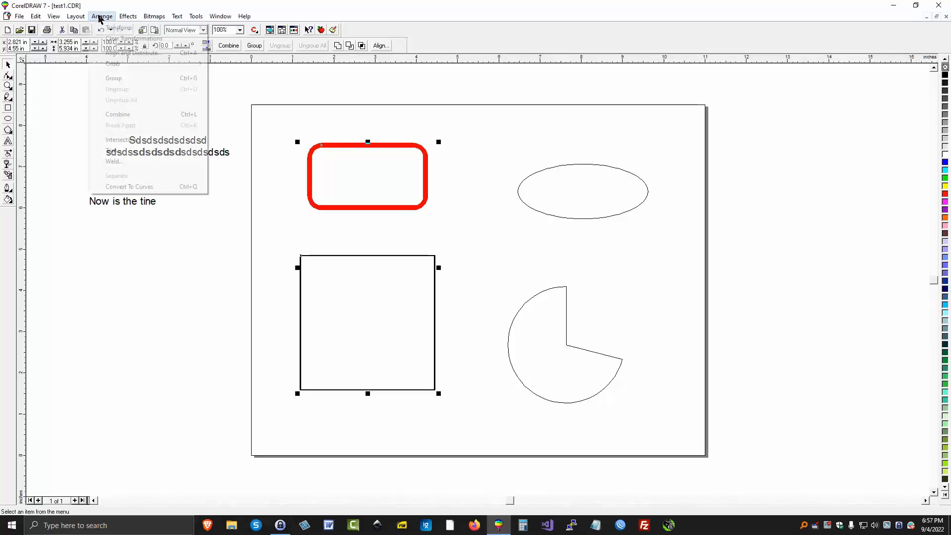
- Rotate only the red rounded rectangle counterclockwise by two successive 5.0 degree rotations
click(101, 16)
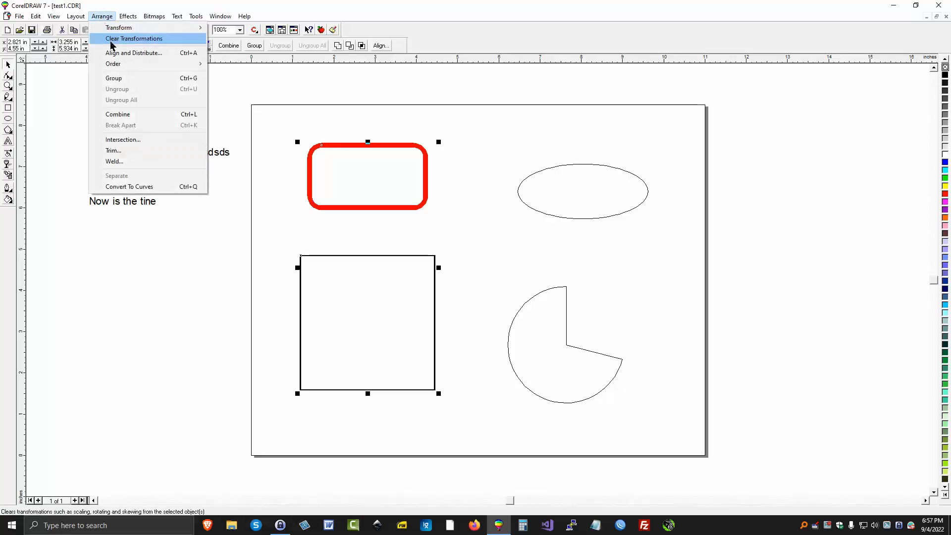
mouse_move(116, 28)
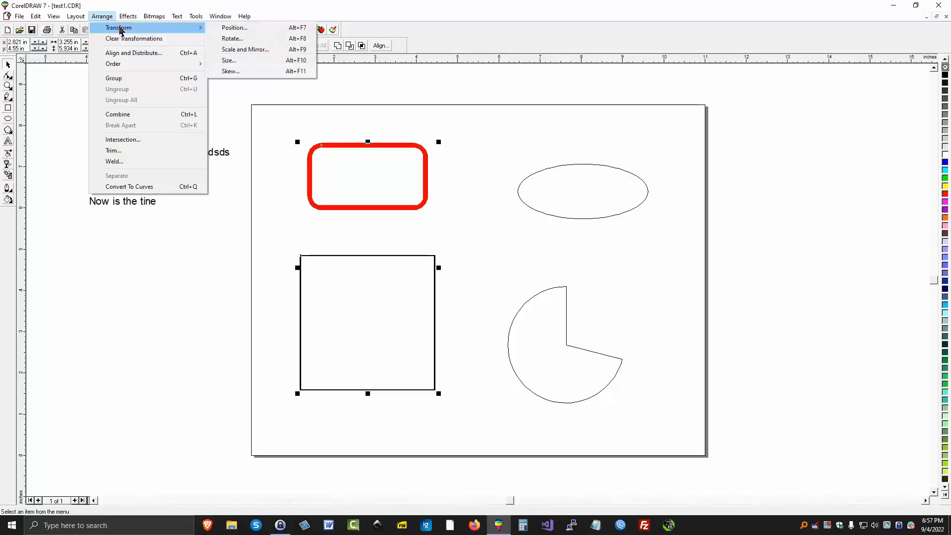
click(235, 39)
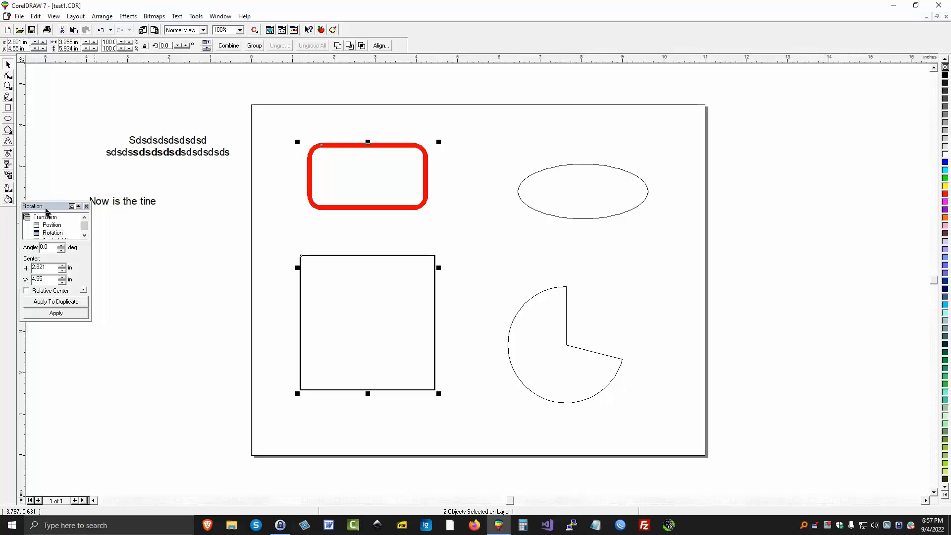
click(44, 247)
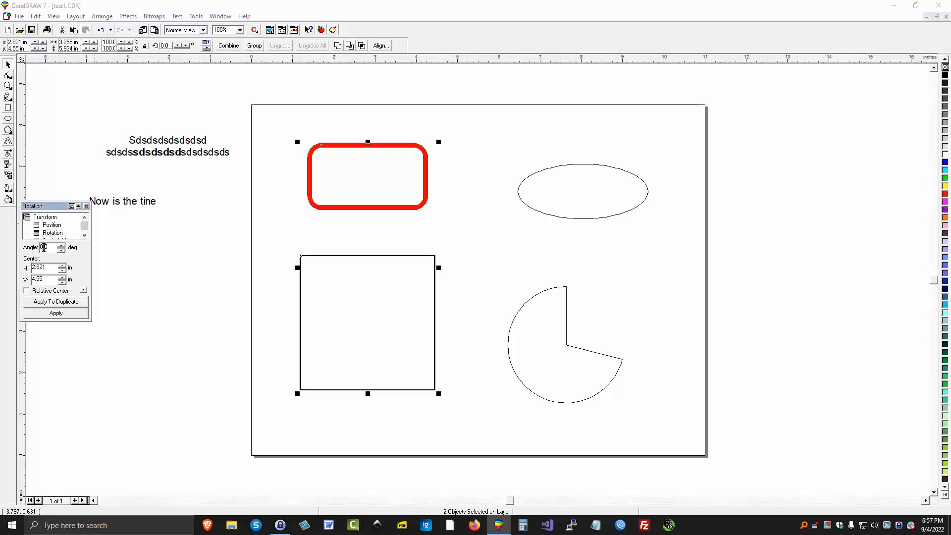
text(5.0)
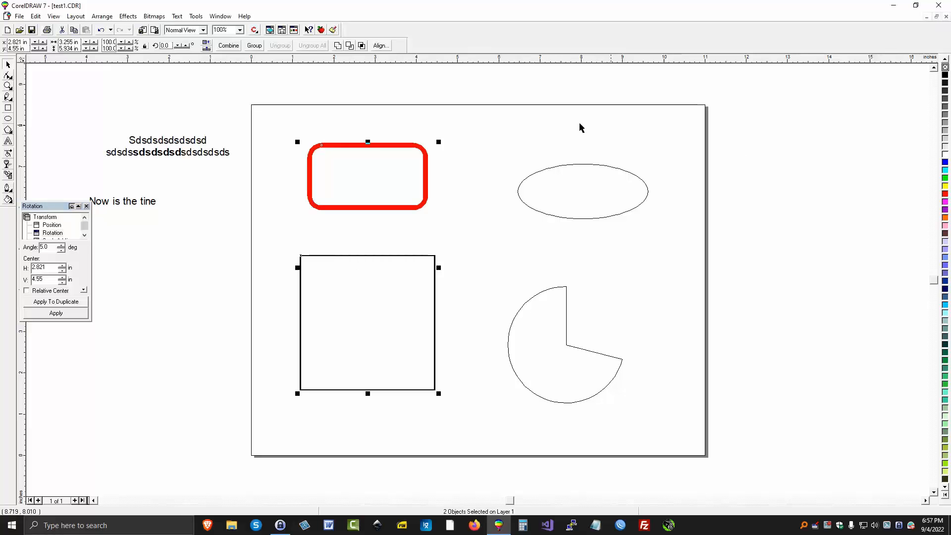
click(374, 70)
click(313, 199)
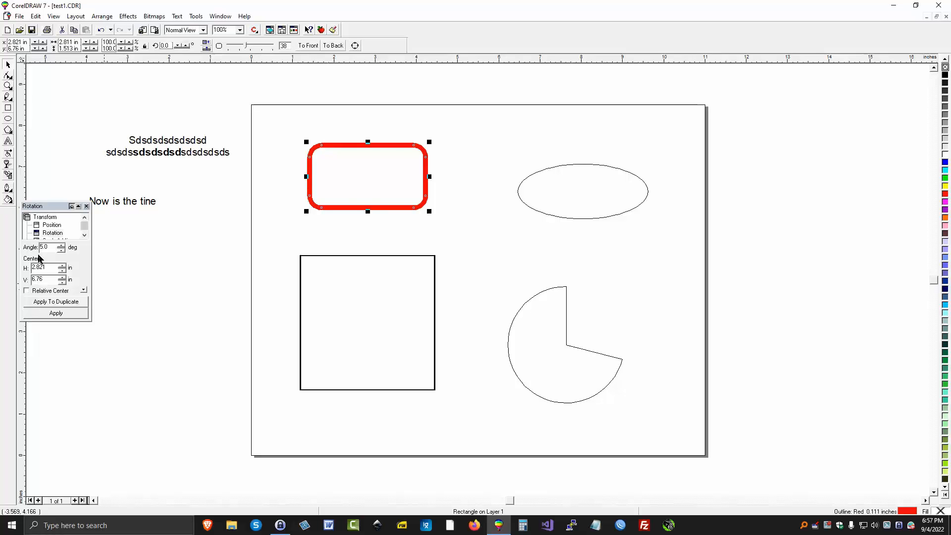
click(61, 316)
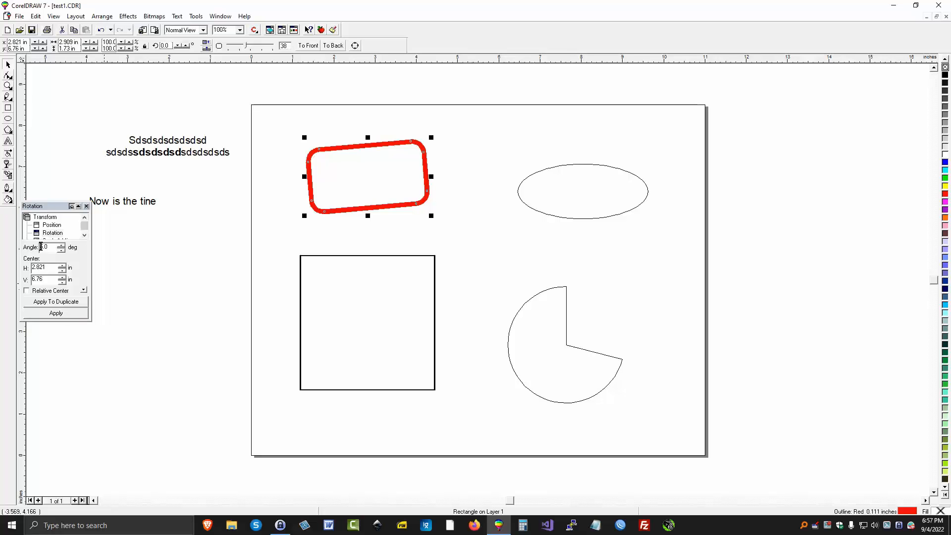
click(49, 315)
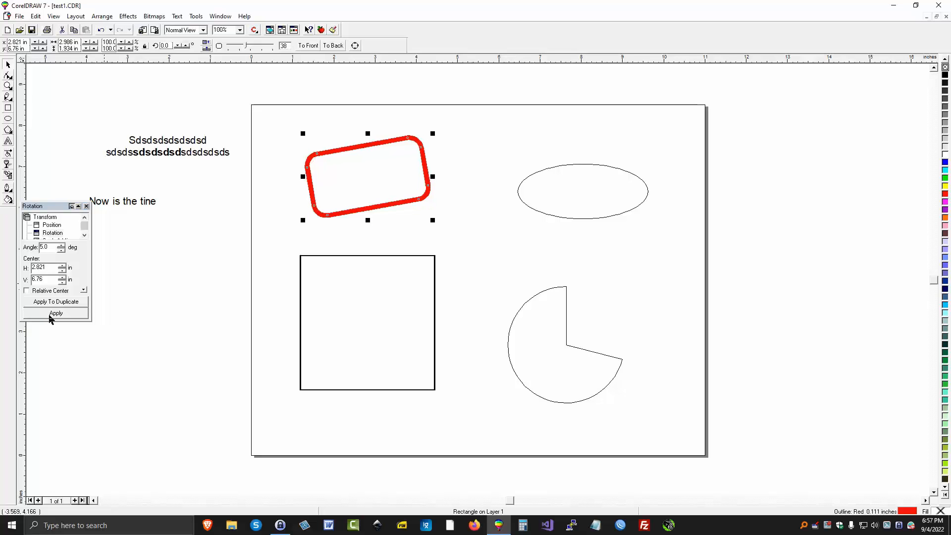
- Rotate the red rectangle back to level using a rotation angle of -5.0 degrees
click(40, 247)
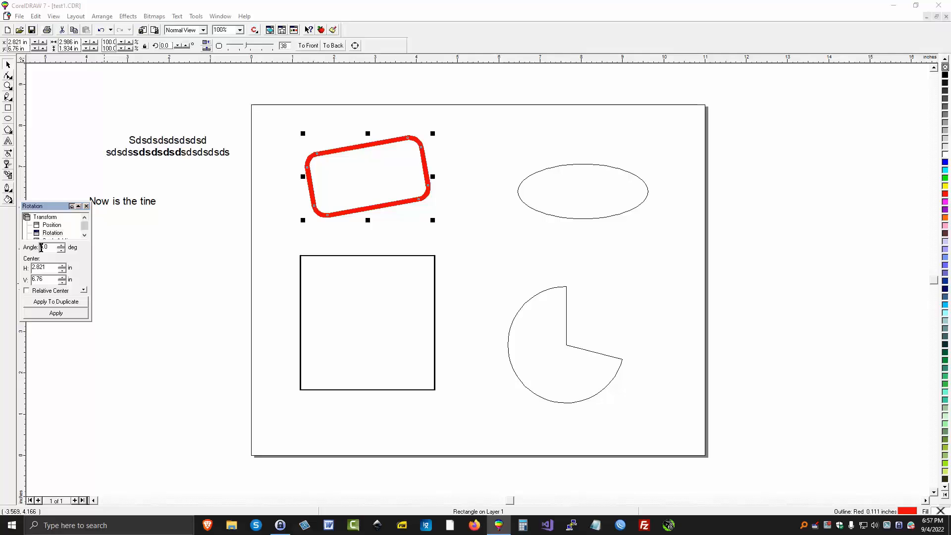
text(-)
click(52, 314)
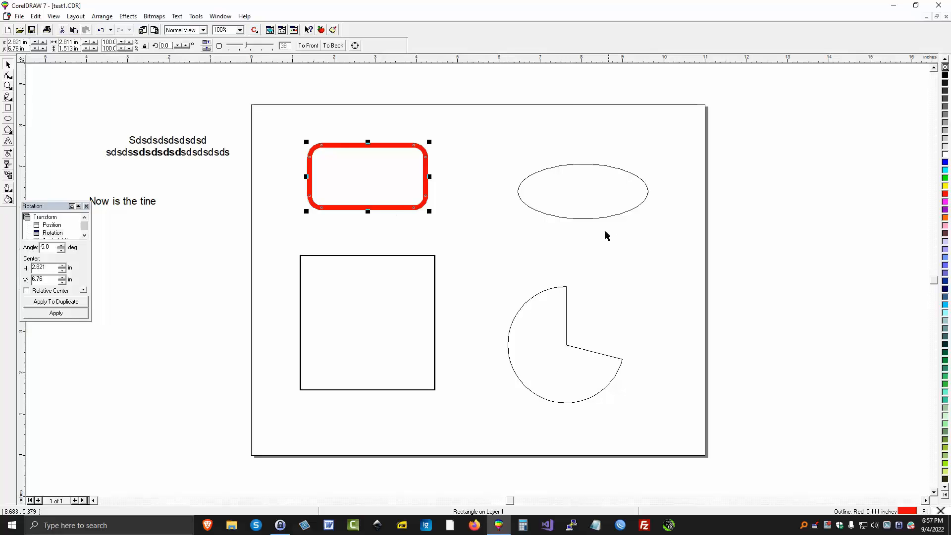
- Set the outline thickness of the ellipse to 0.028 in
click(591, 219)
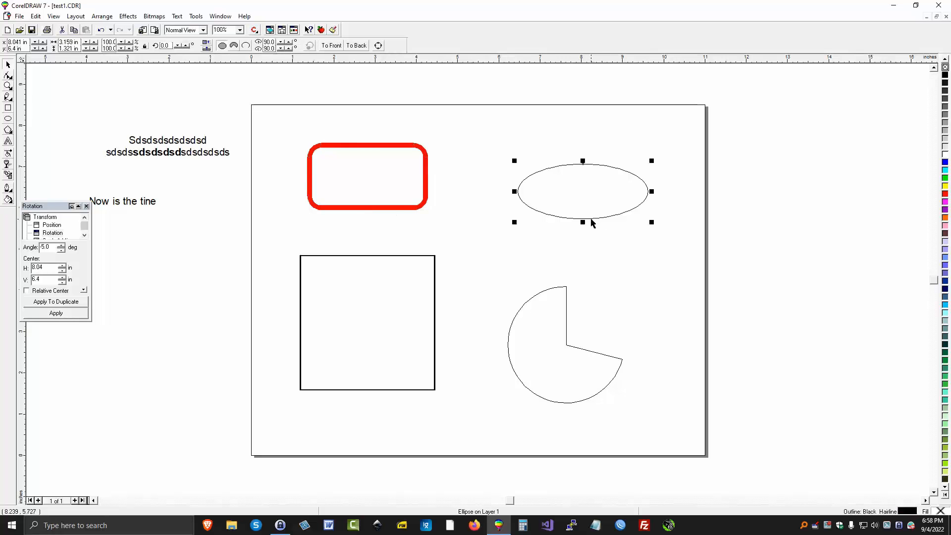
click(8, 189)
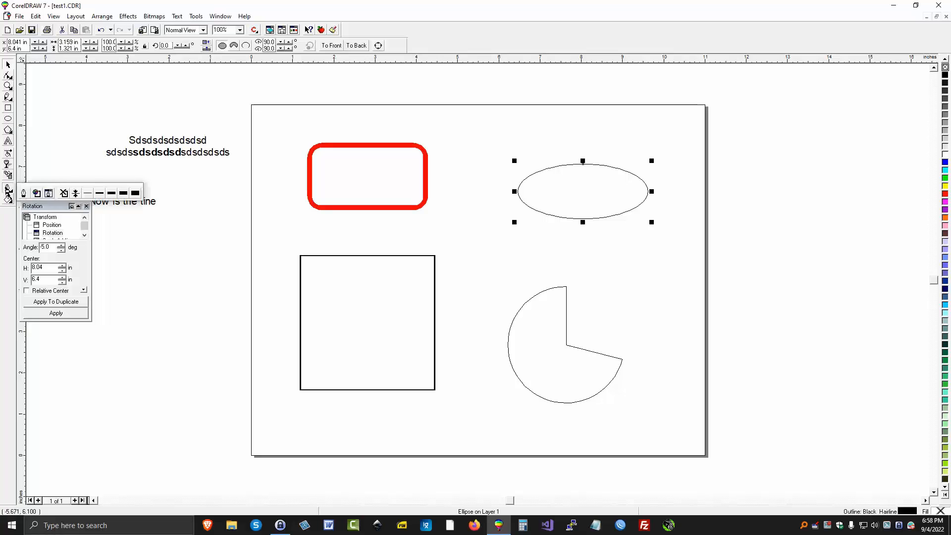
click(87, 194)
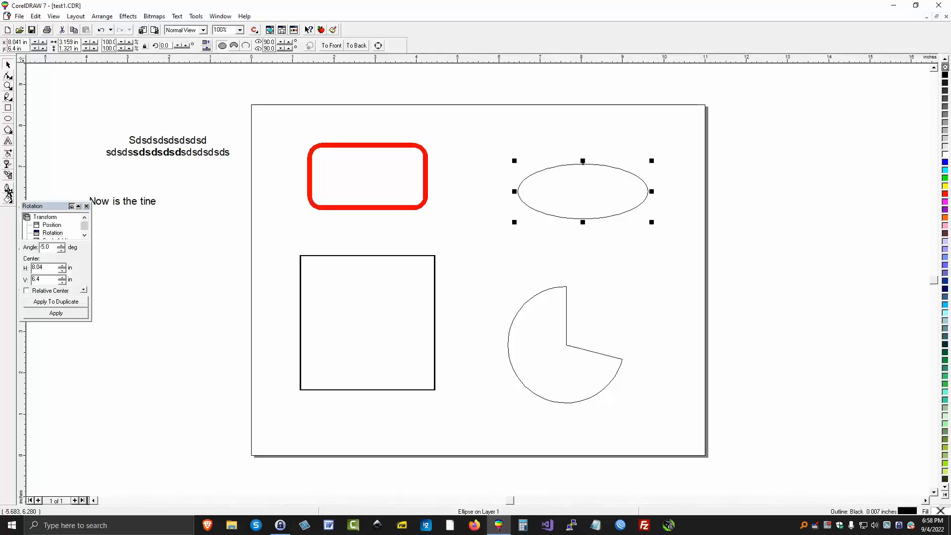
click(8, 191)
click(100, 195)
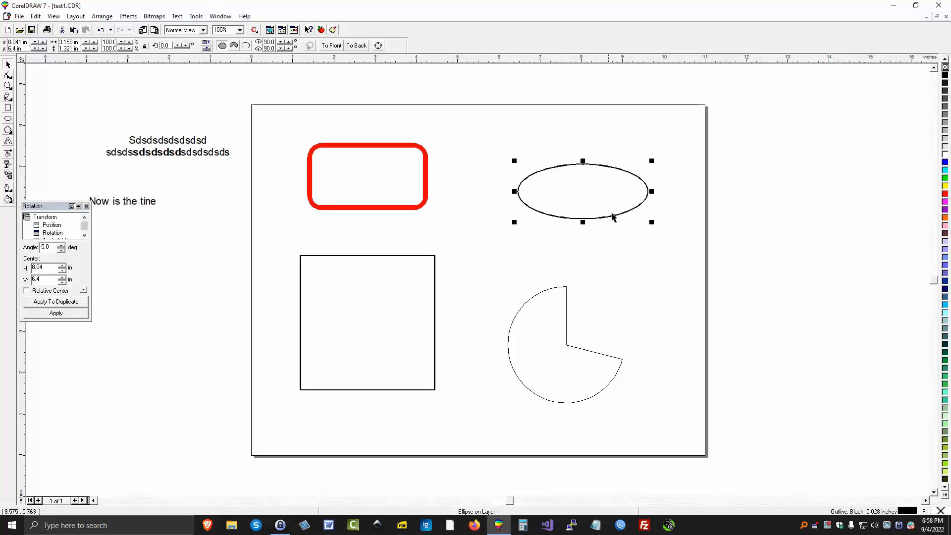
- Give the pie shape an outline thickness of 0.028 in
click(539, 297)
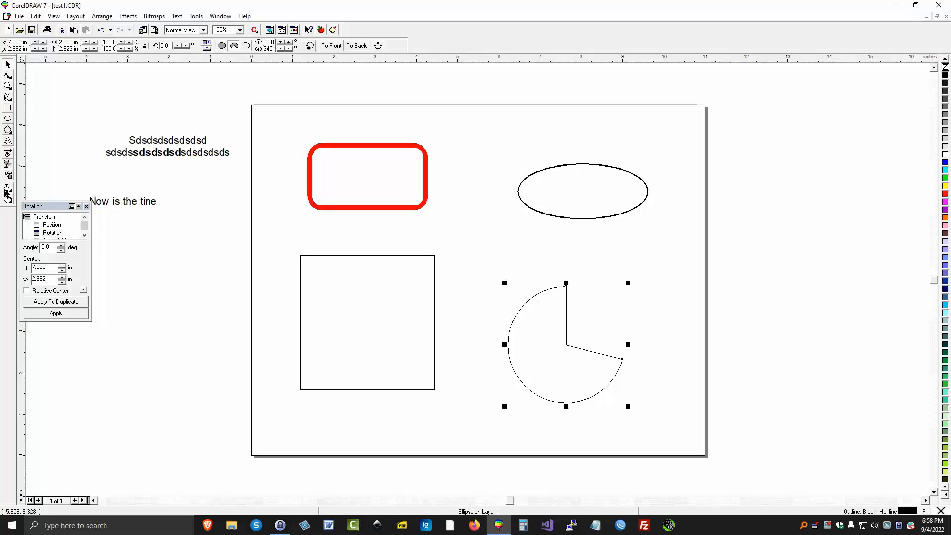
click(8, 192)
click(99, 195)
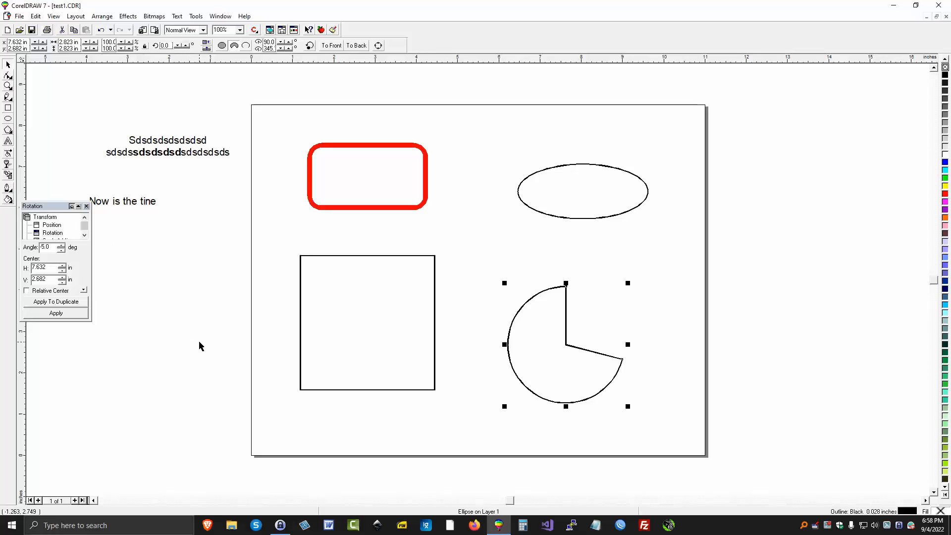
- Open the Pen attributes and draw a straight horizontal line about 3.3 in long above the ellipse
click(8, 191)
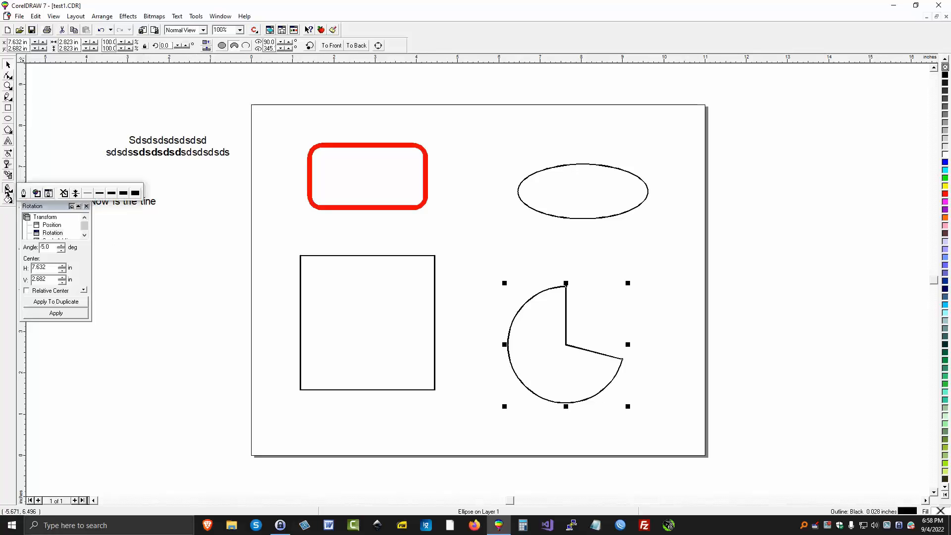
click(48, 193)
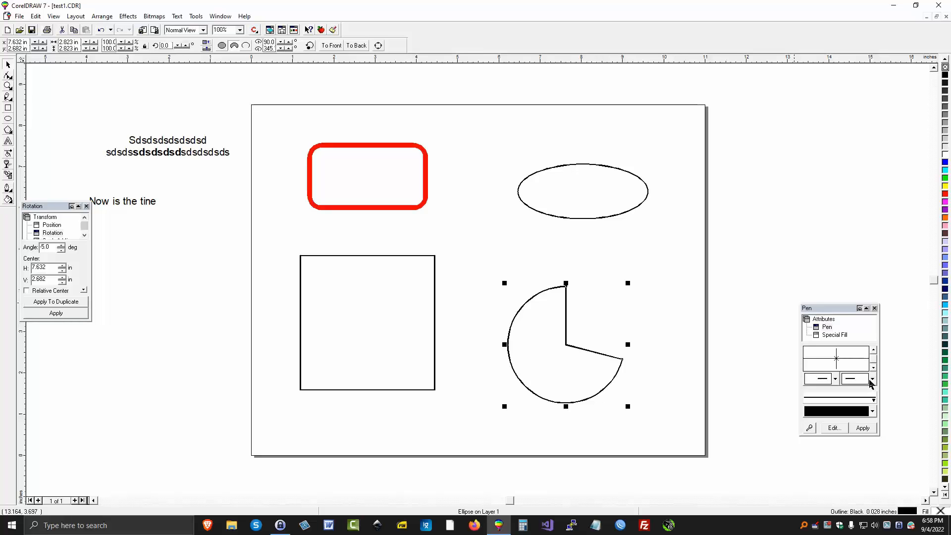
click(7, 98)
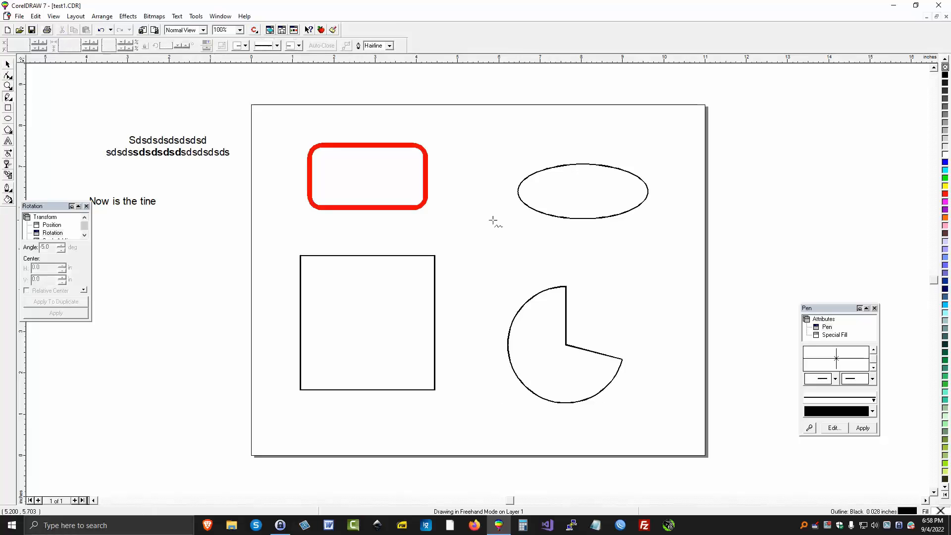
click(478, 135)
click(616, 135)
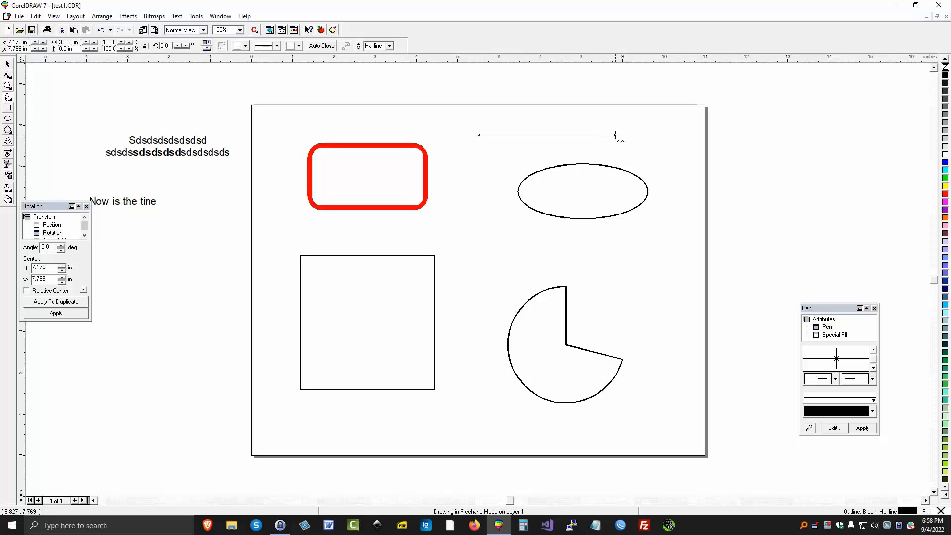
- Apply a right-pointing arrowhead to the end of the line above the ellipse
click(873, 380)
click(899, 400)
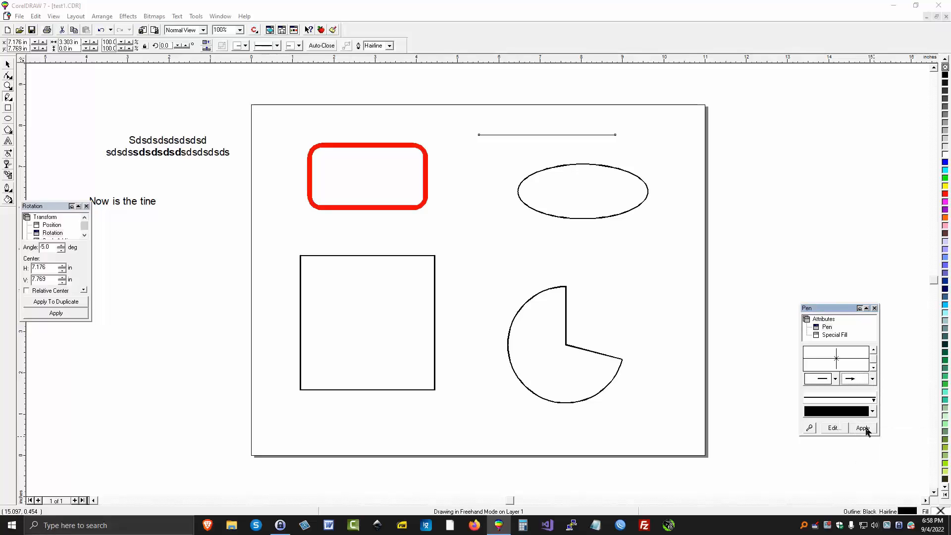
click(4, 62)
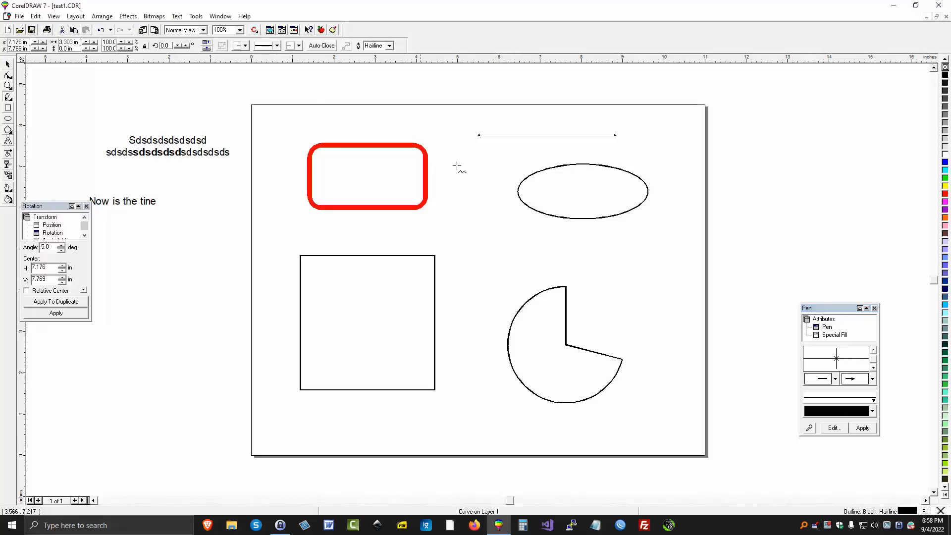
click(7, 64)
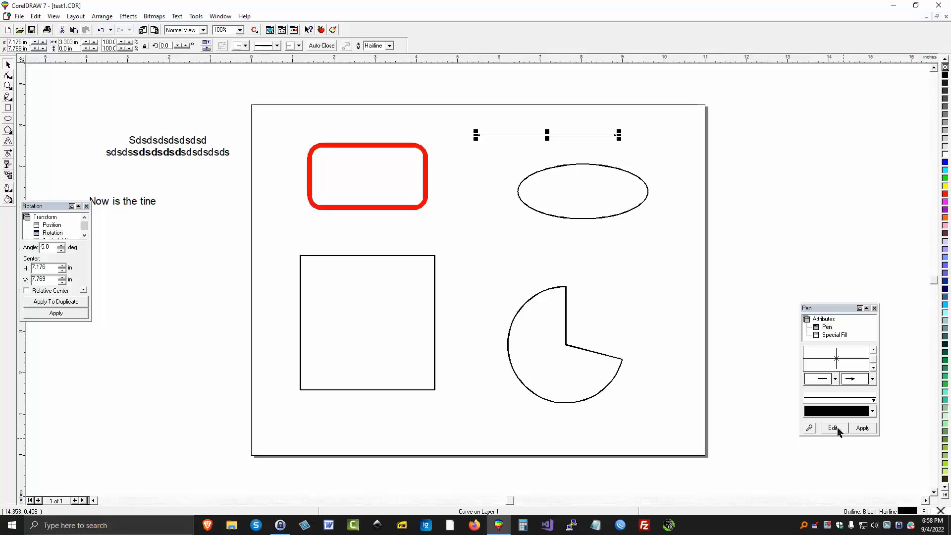
click(864, 429)
- Apply a left-pointing arrowhead to the start of the same line
click(836, 379)
click(819, 425)
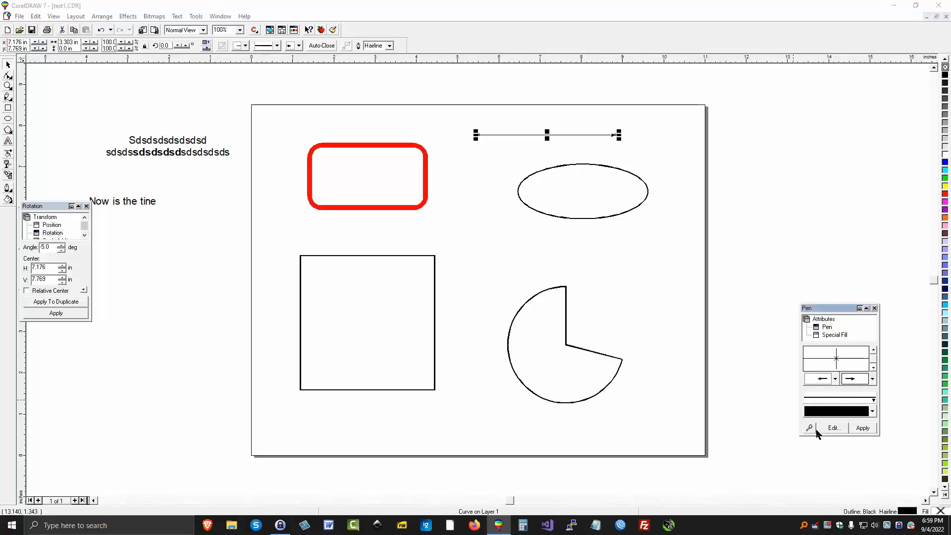
click(864, 428)
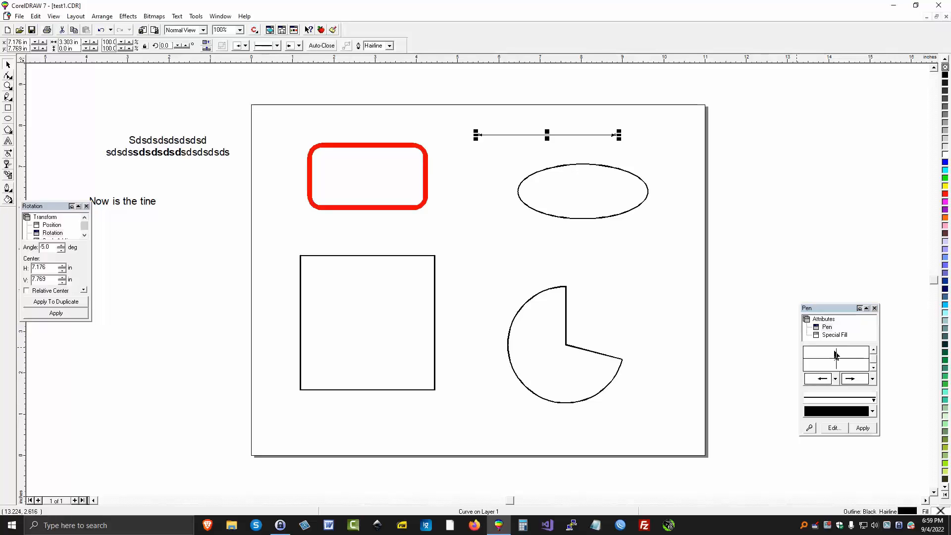
- Set the double-headed arrow line above the ellipse to 0.04 in thick and give it a fine dotted line style
click(873, 349)
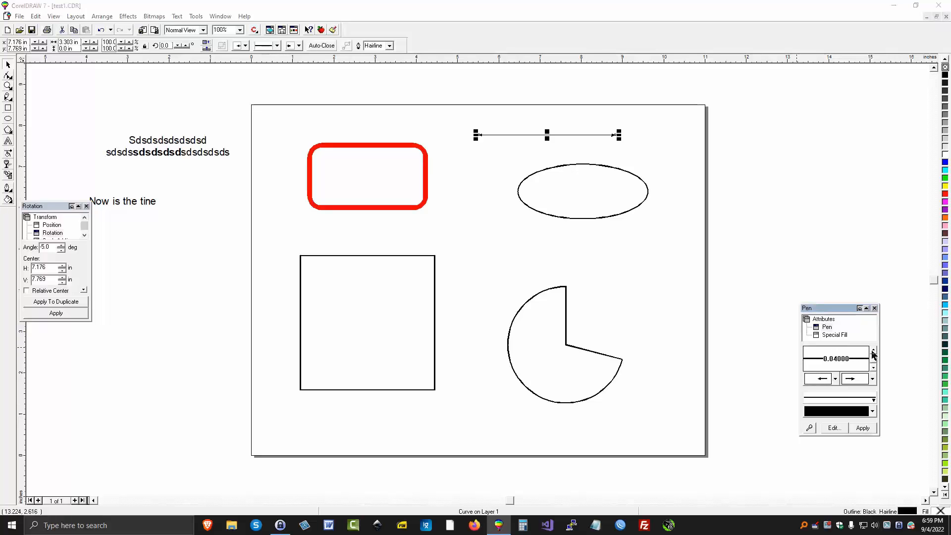
click(864, 429)
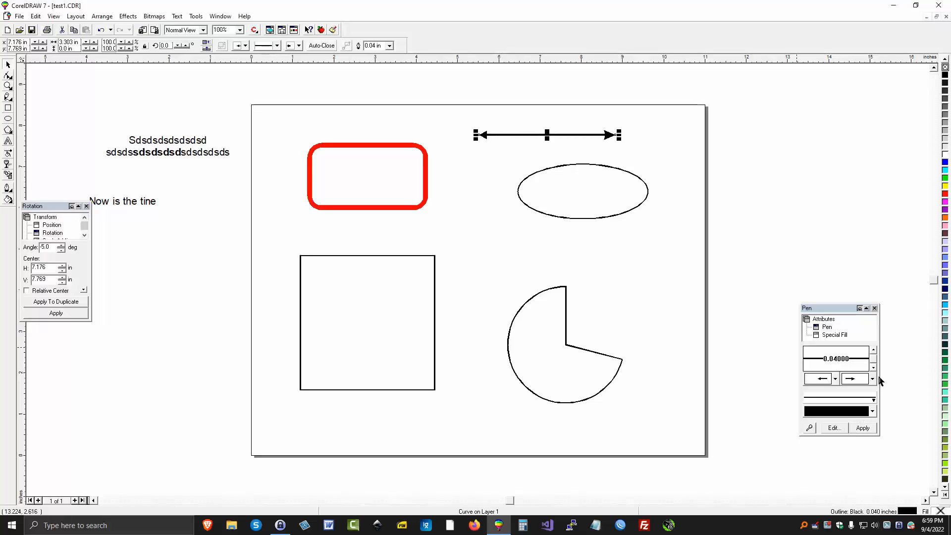
click(874, 401)
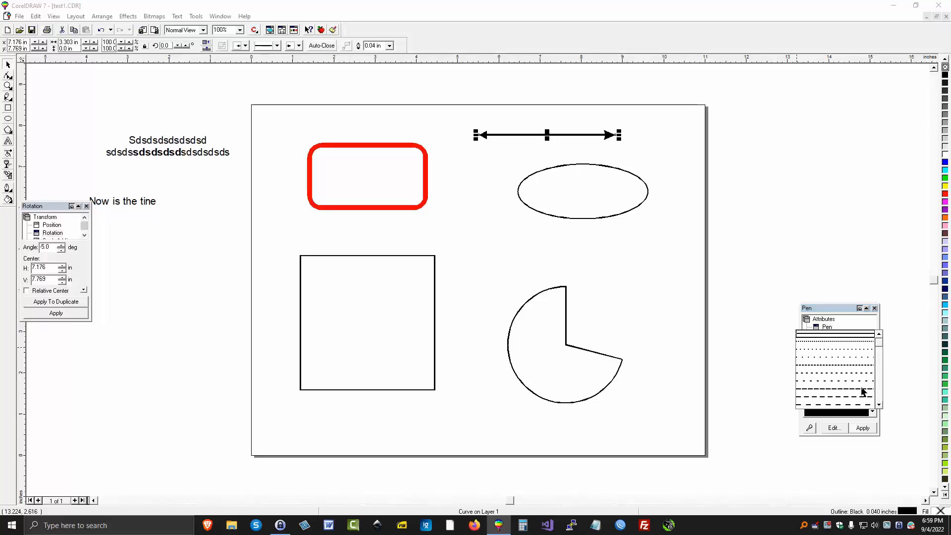
click(837, 343)
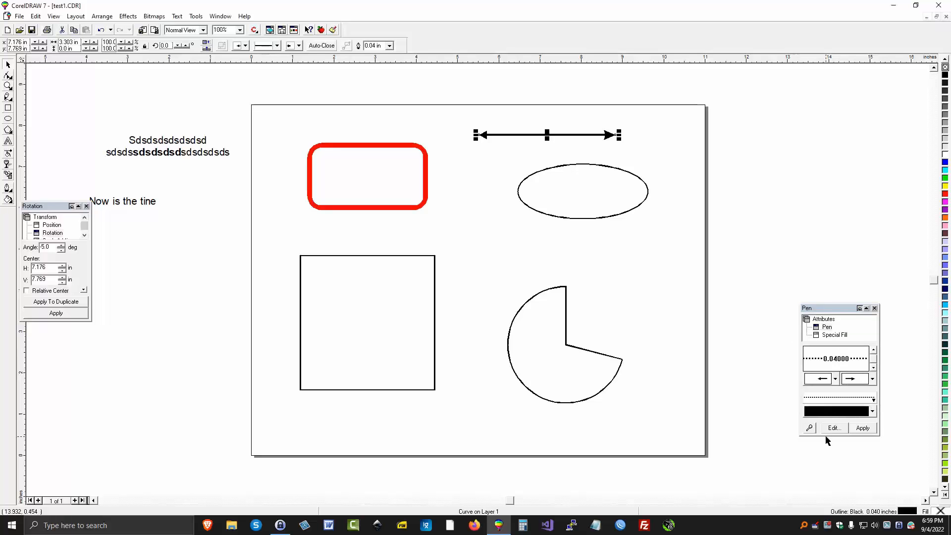
click(864, 428)
- Color the dotted arrow line red, and close the Pen and Rotation settings
click(873, 412)
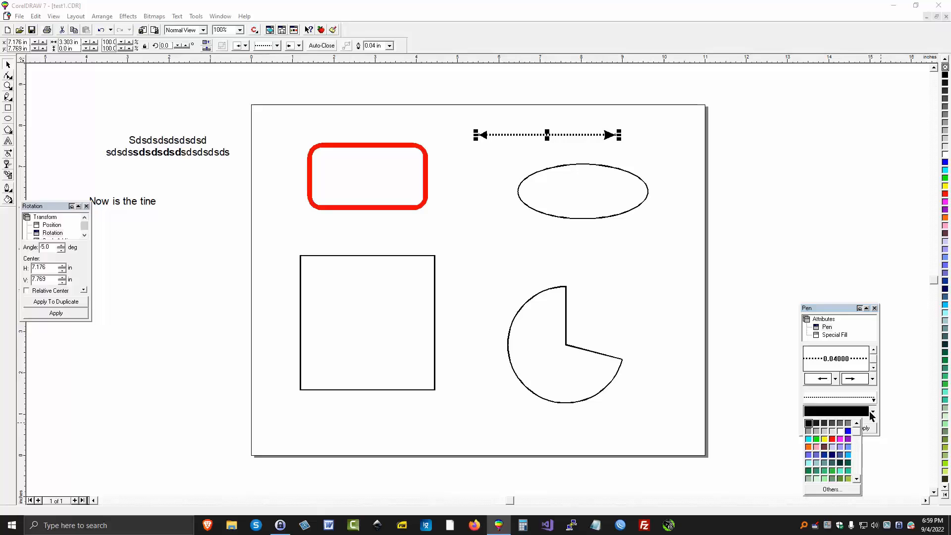
click(832, 439)
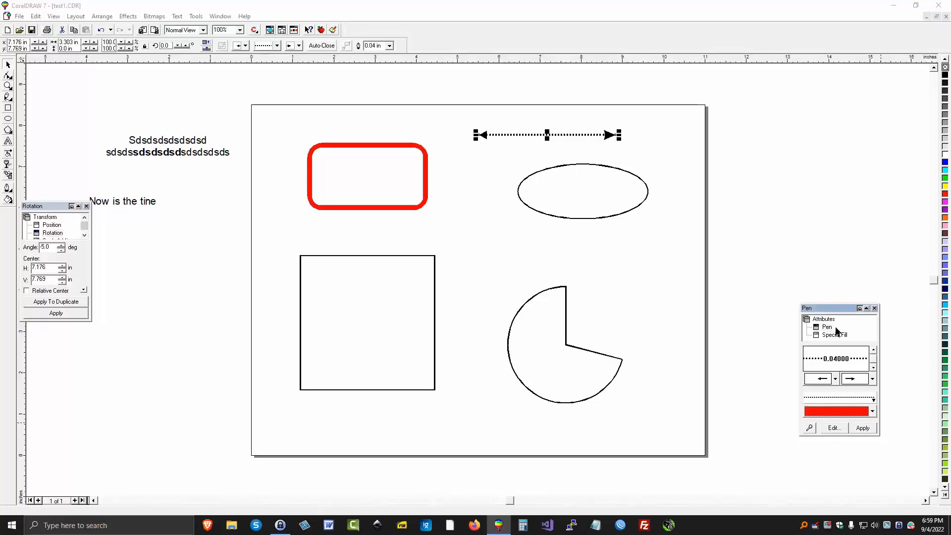
click(863, 429)
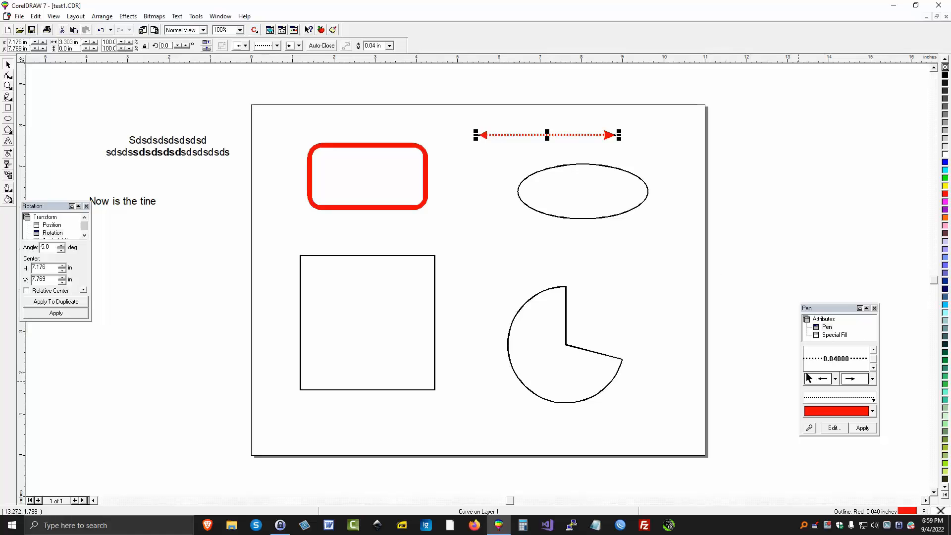
click(875, 309)
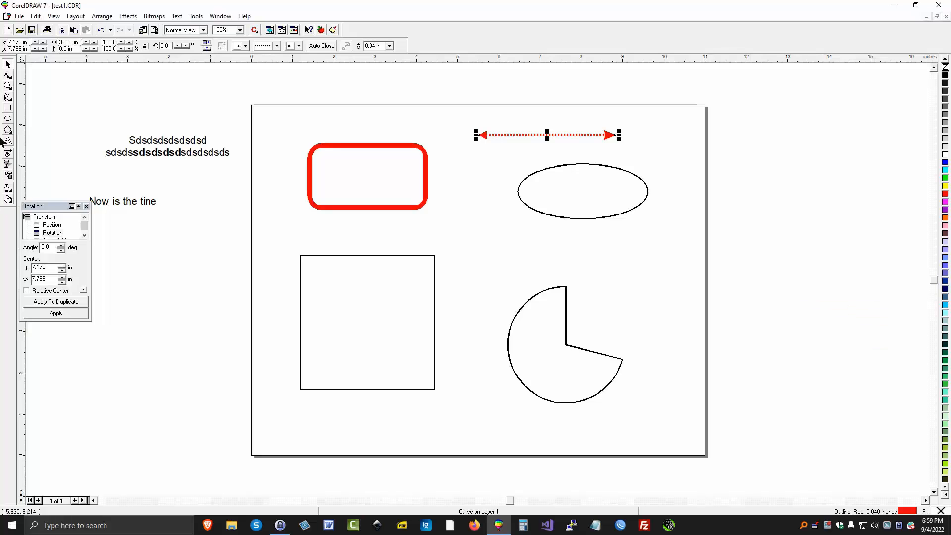
click(86, 206)
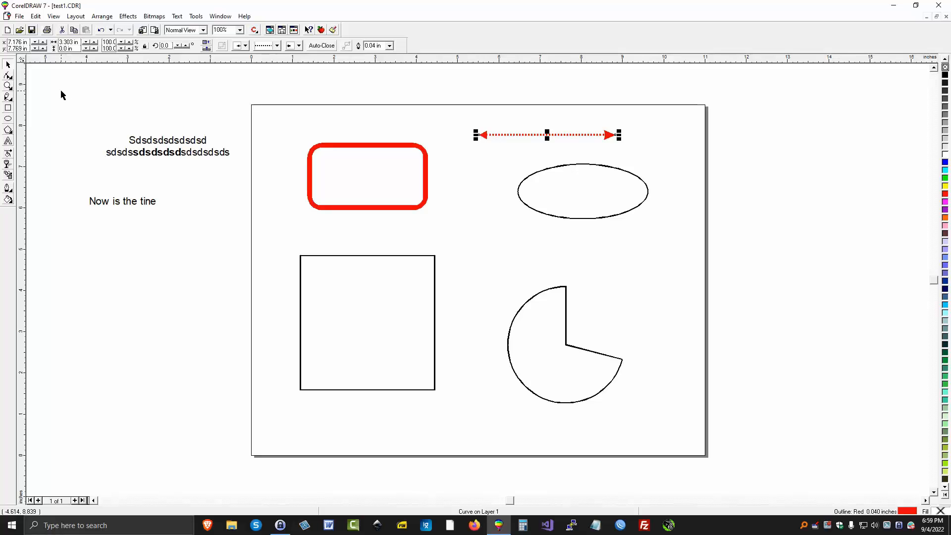
- Shrink the red rounded rectangle to about 1.47 by 0.79 in and move it inside the square
click(359, 150)
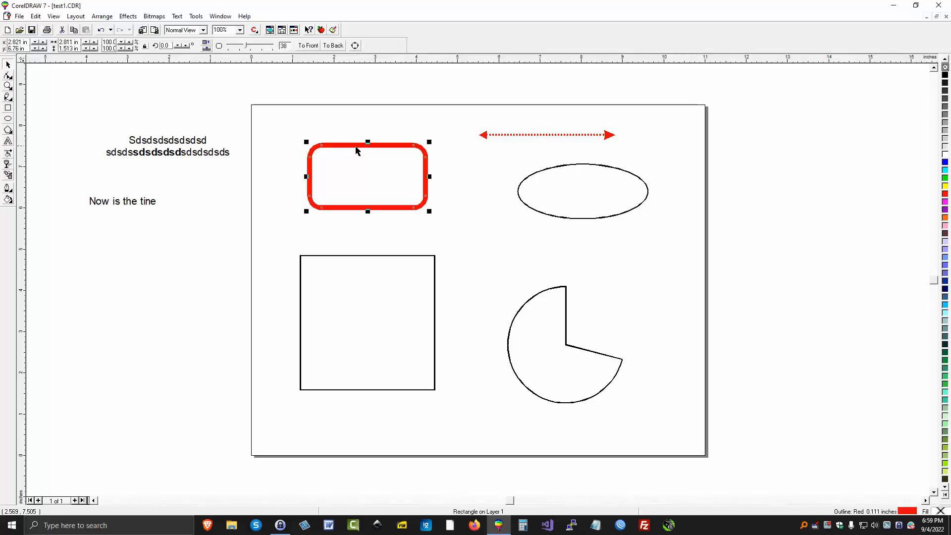
drag(306, 142, 361, 171)
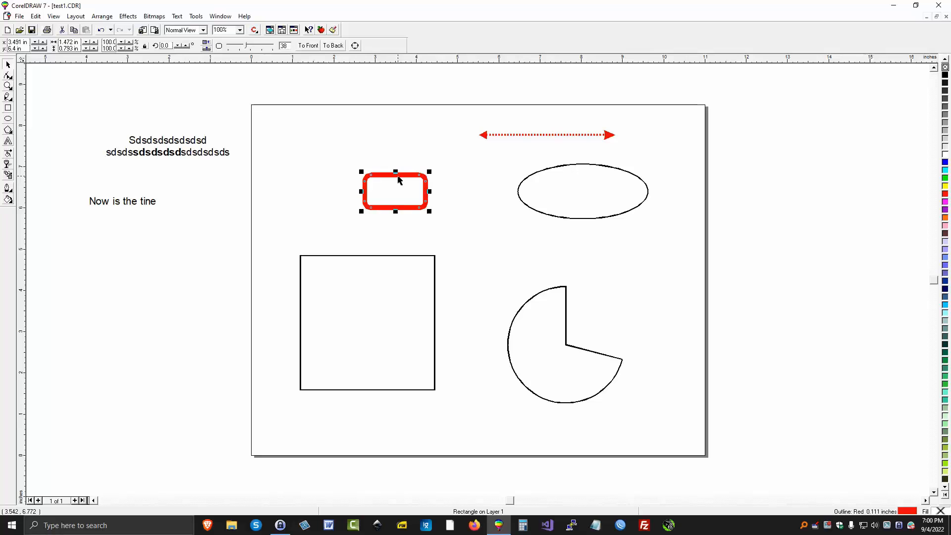
drag(400, 178, 369, 302)
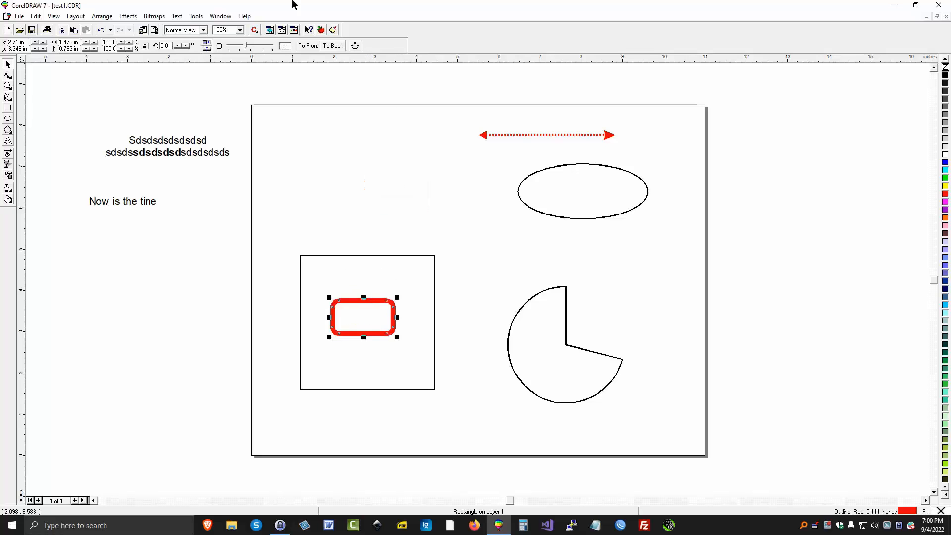
- Align the left edges of the red rounded rectangle and the square
shift+click(350, 391)
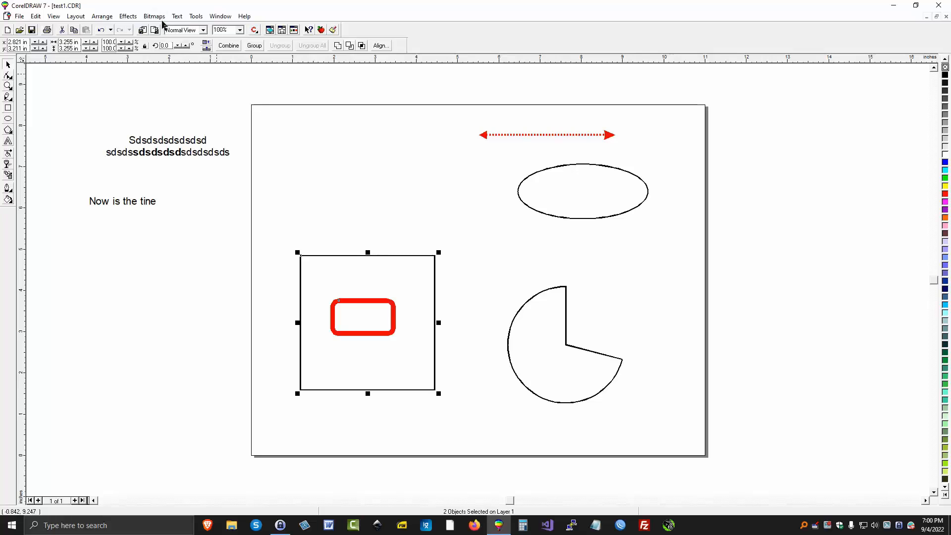
click(100, 16)
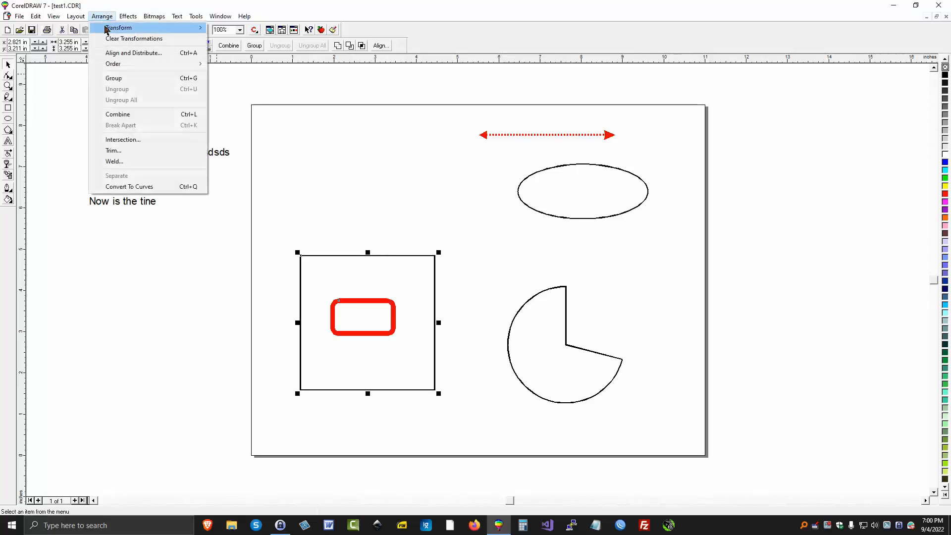
click(112, 53)
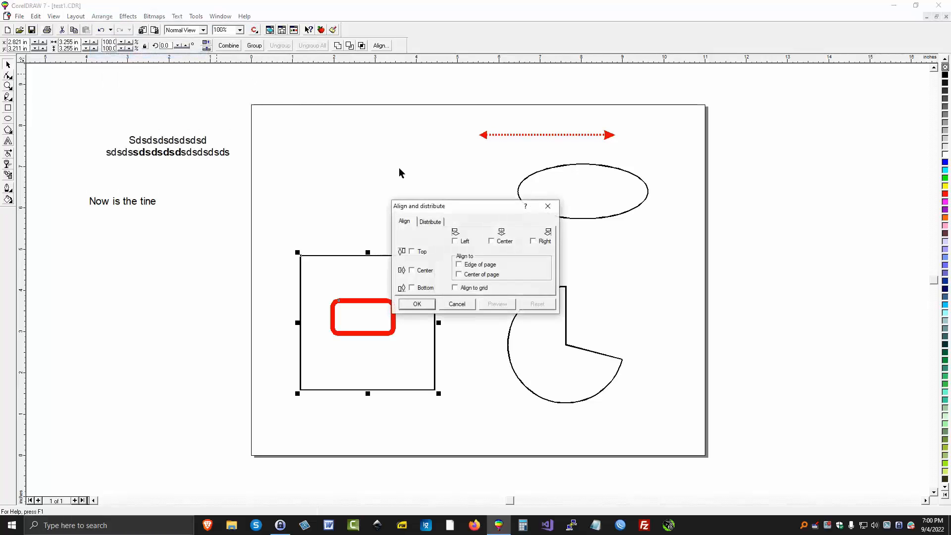
click(454, 241)
click(425, 304)
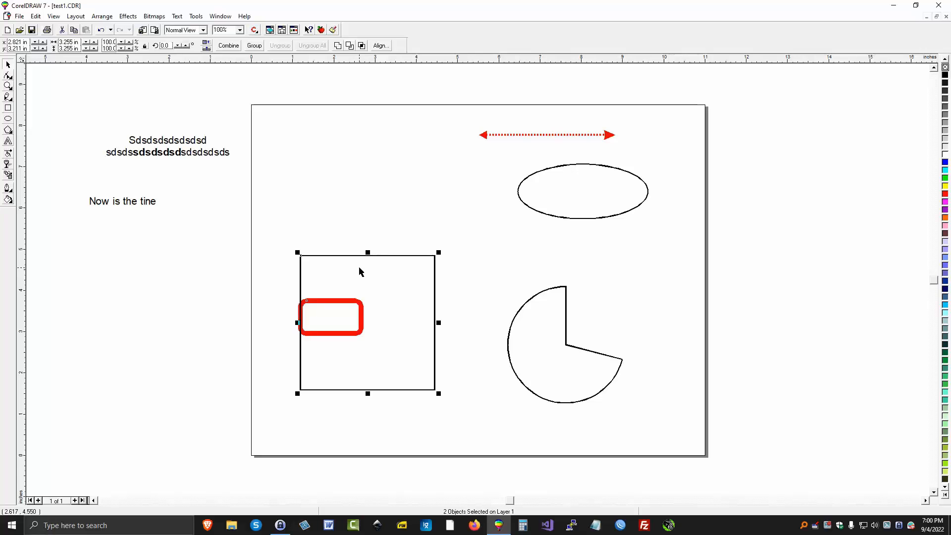
- Move the text "Now is the tine" into the middle of the ellipse
click(151, 204)
drag(206, 209, 614, 190)
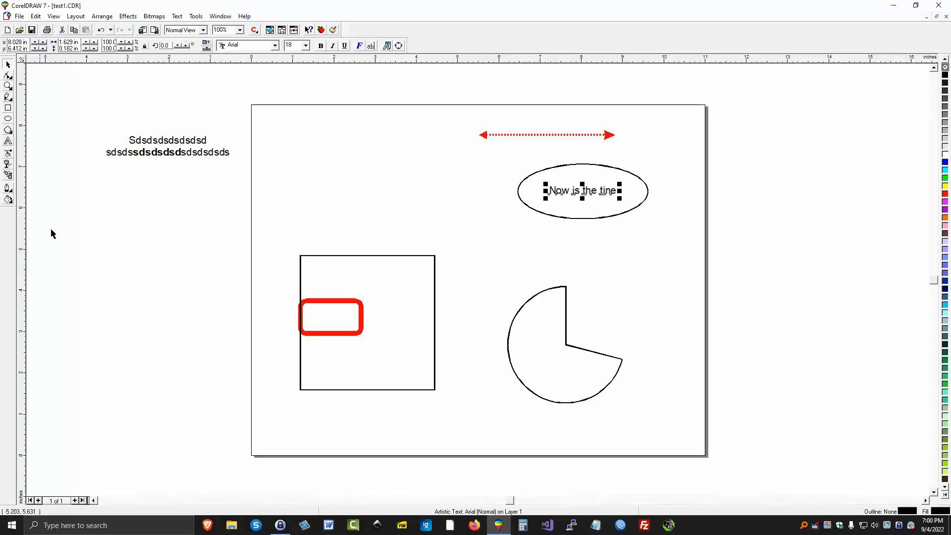
- Fill the square with a uniform Magenta color from the custom palette
click(406, 258)
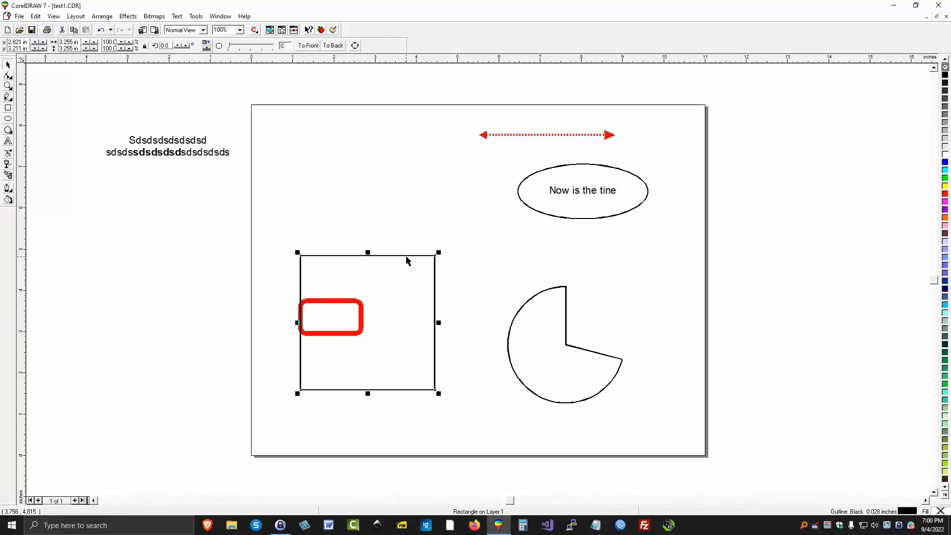
click(9, 200)
click(27, 206)
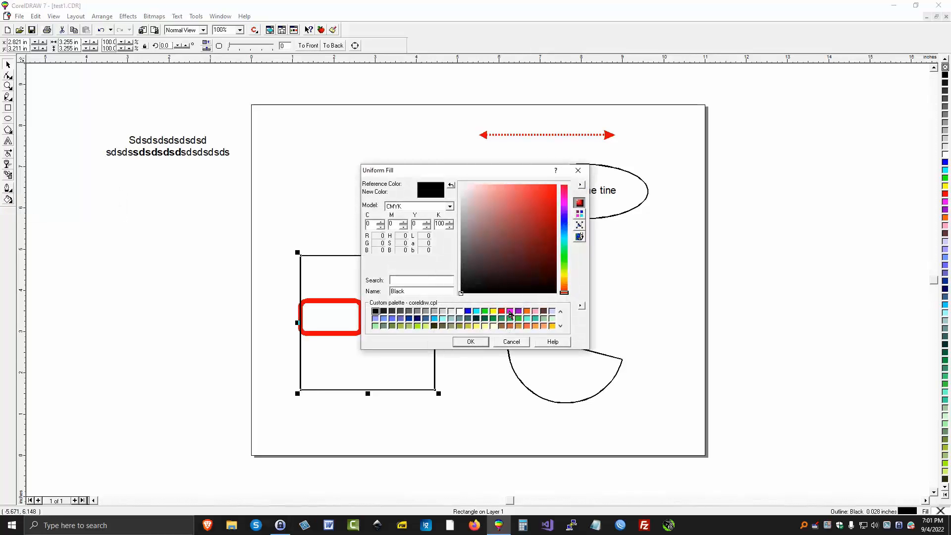
click(510, 312)
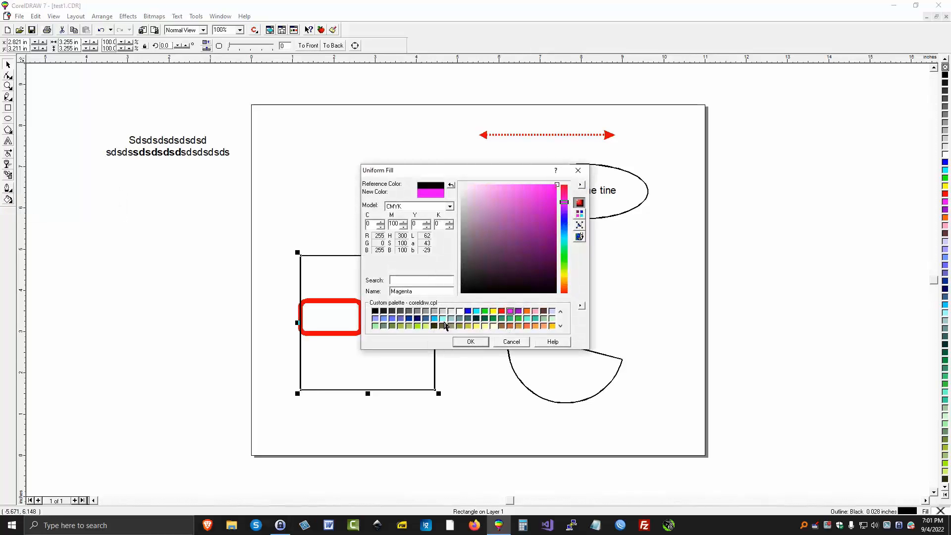
click(470, 342)
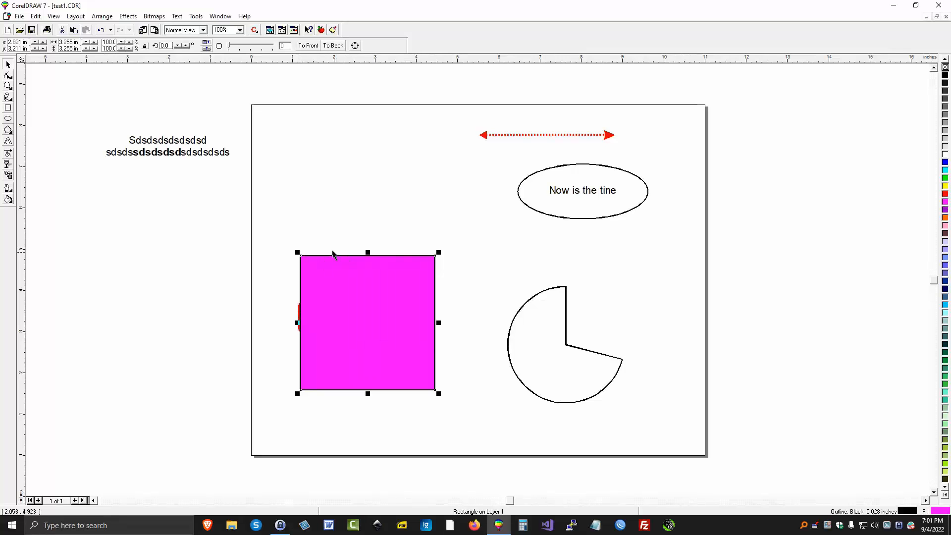
- Send the magenta square to the back, behind the red rounded rectangle, and deselect it
click(104, 16)
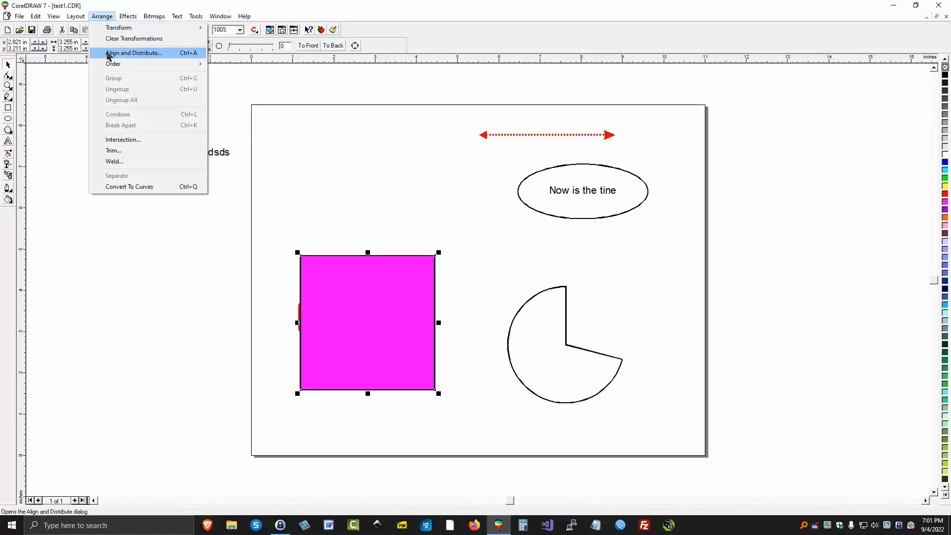
mouse_move(112, 68)
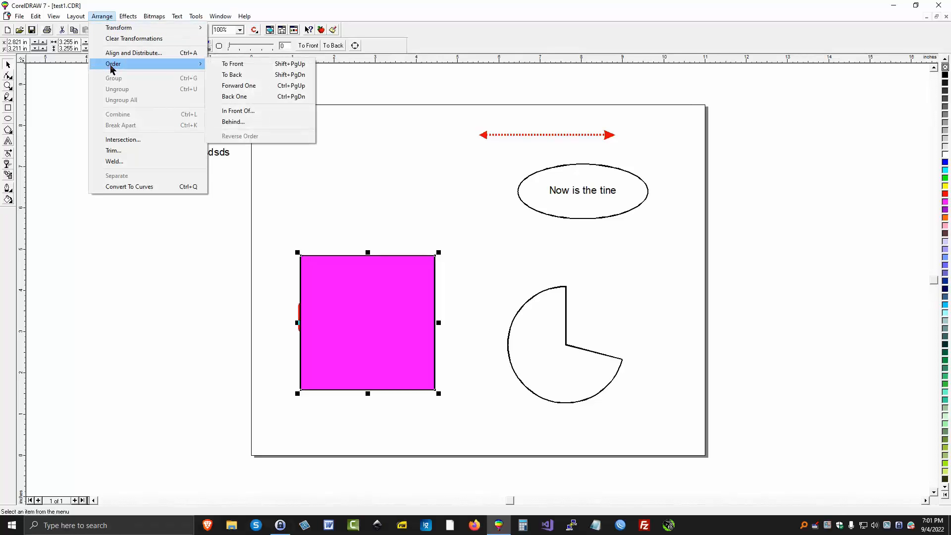
click(233, 75)
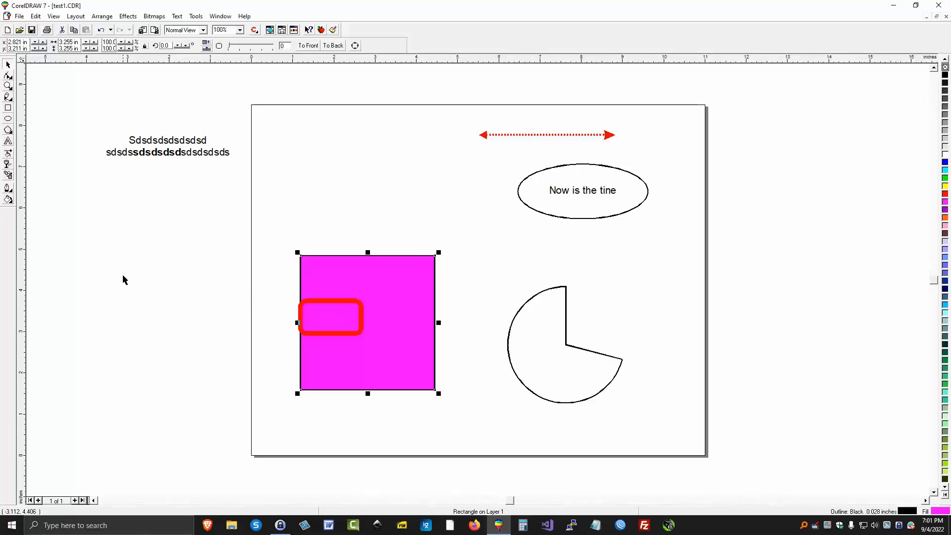
click(148, 287)
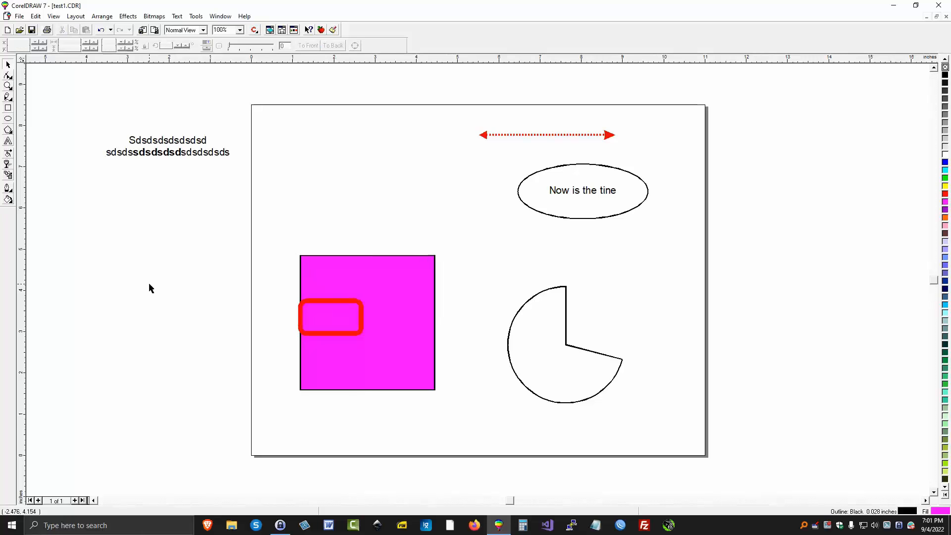
- Group the magenta square with the red rounded rectangle and clear the selection
click(383, 258)
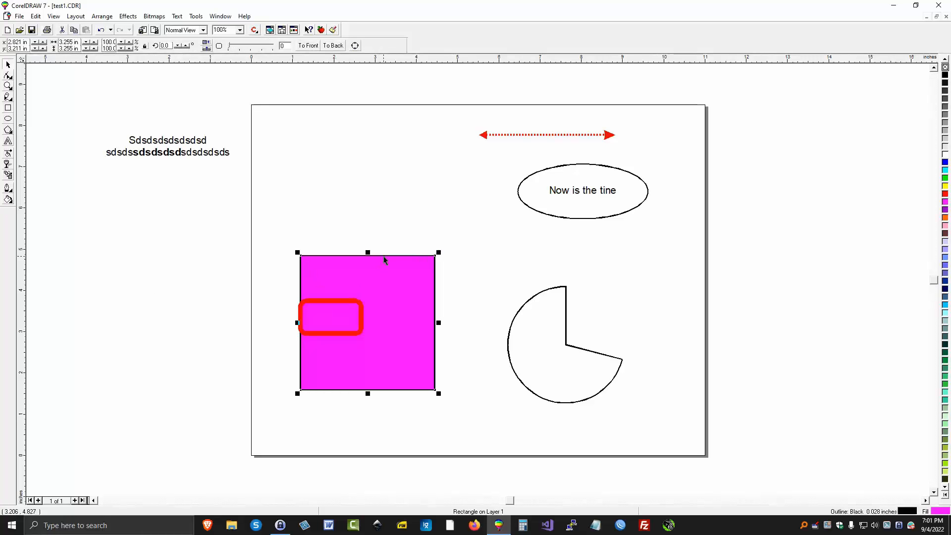
shift+click(324, 301)
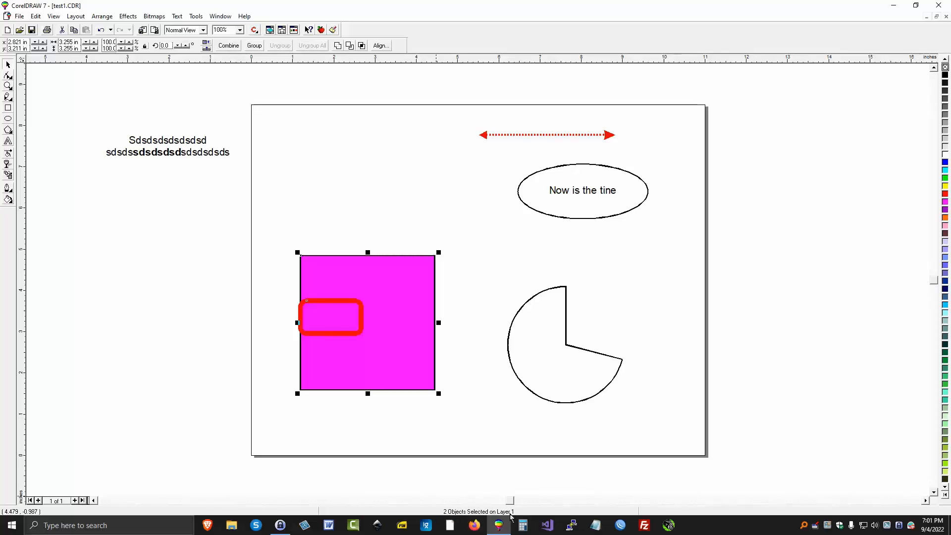
click(102, 16)
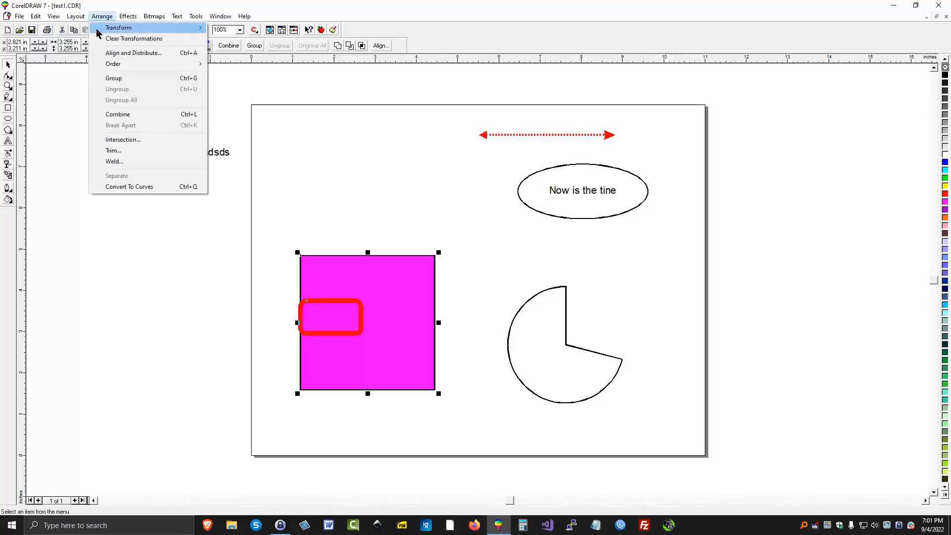
click(108, 79)
click(122, 276)
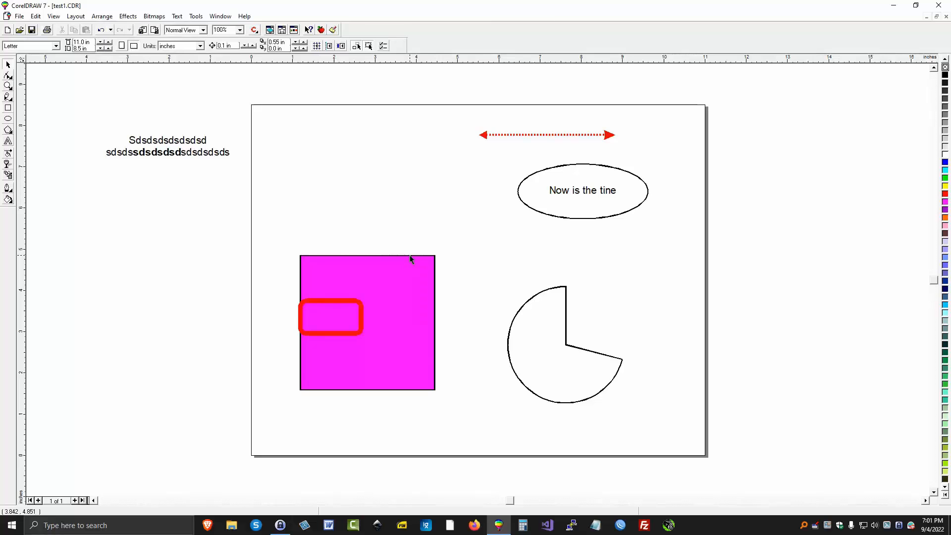
- Move the grouped square and rounded rectangle up about 2.3 in and slightly left, then ungroup and deselect them
drag(409, 256, 391, 165)
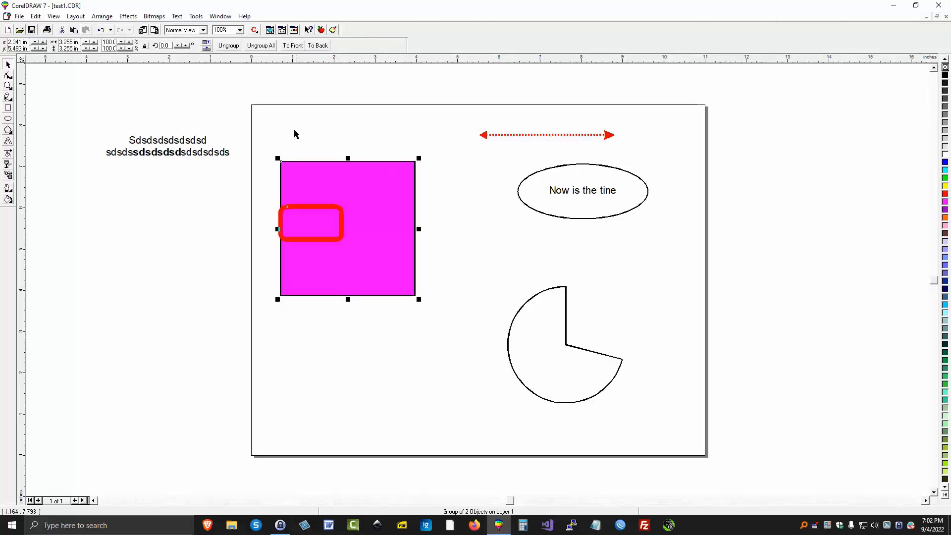
click(102, 17)
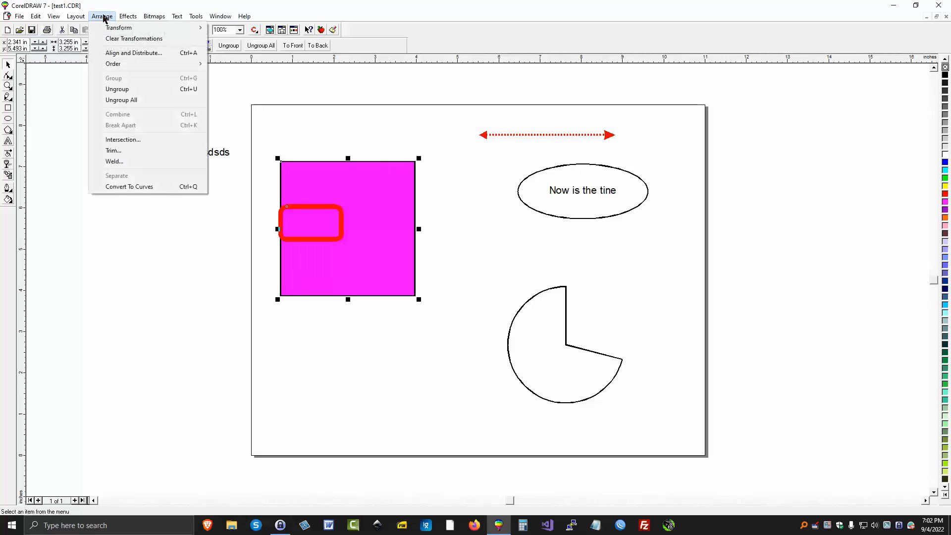
click(117, 89)
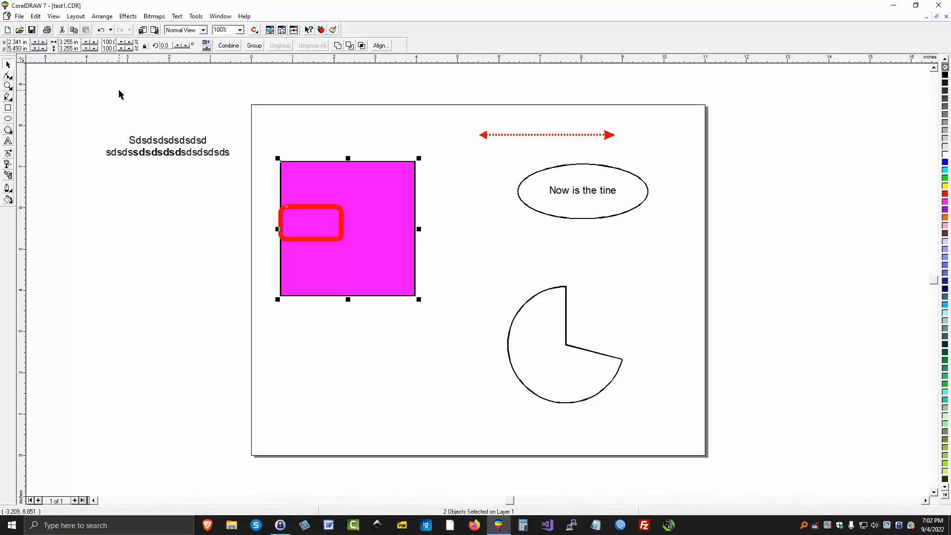
click(102, 17)
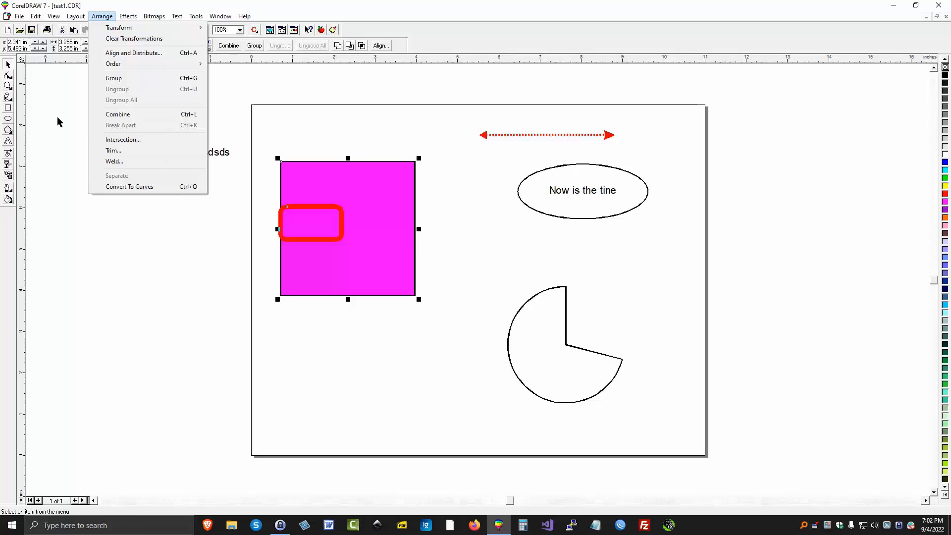
click(61, 140)
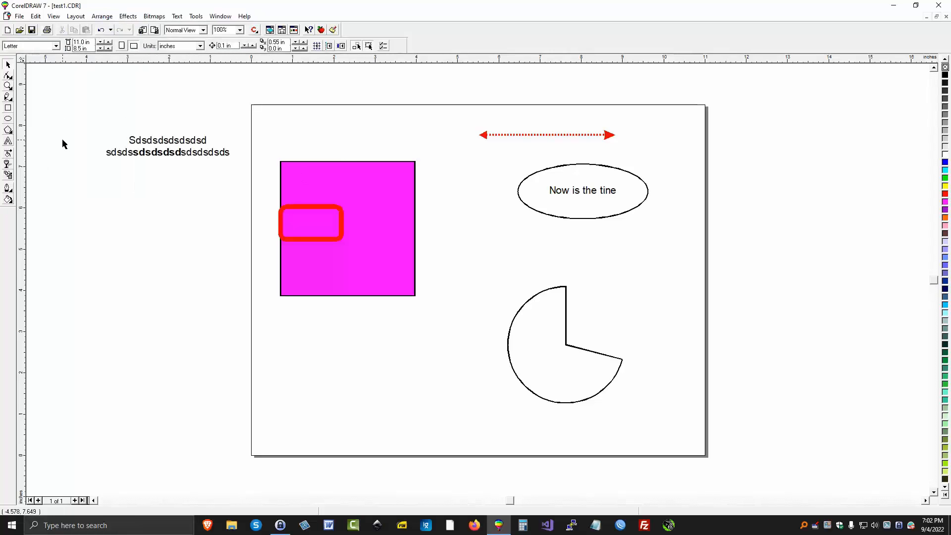
- Start printing the drawing with the printer orientation automatically matched to the document, and review the printer's basic, advanced and support properties
click(47, 31)
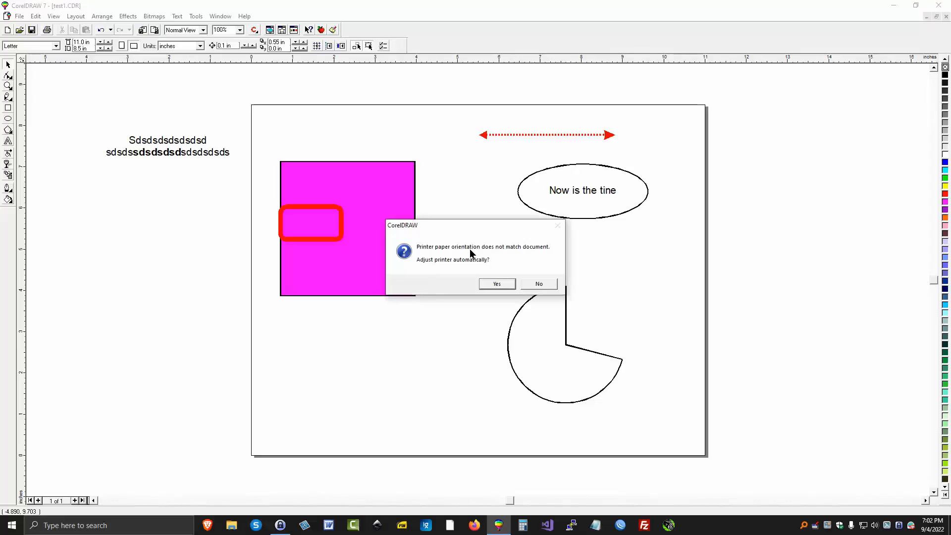
click(497, 284)
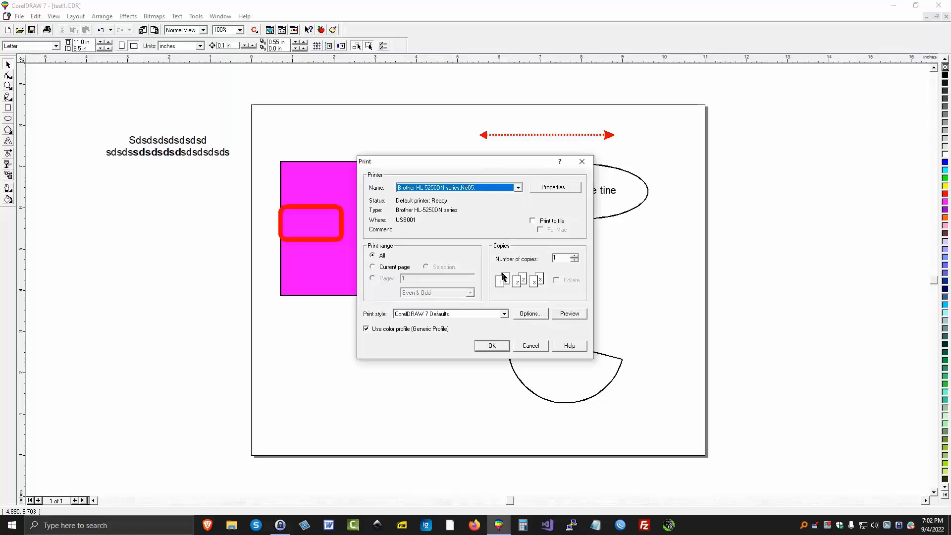
click(552, 188)
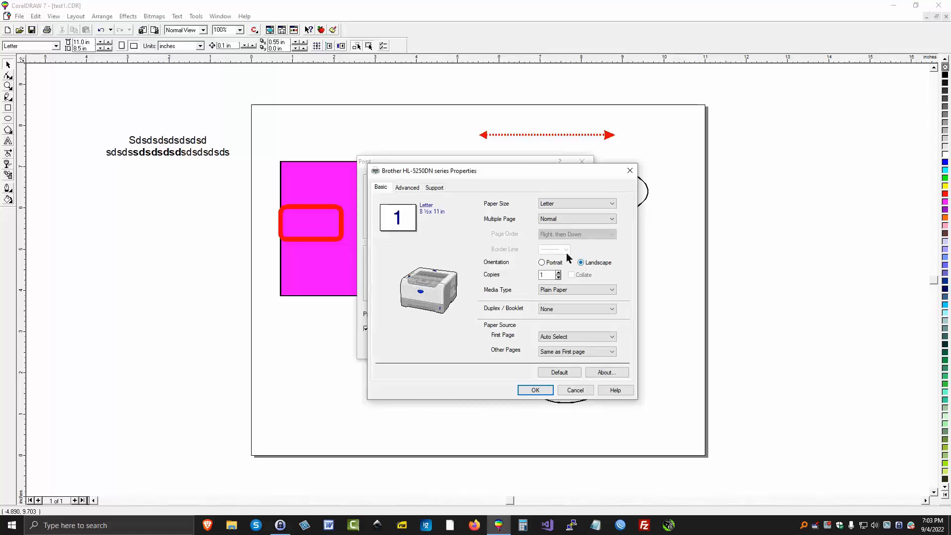
click(411, 188)
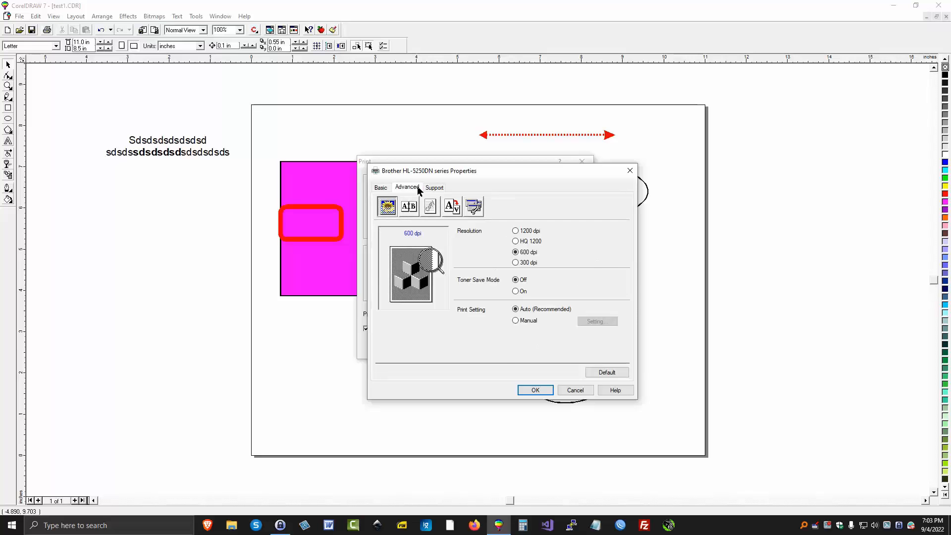
click(435, 187)
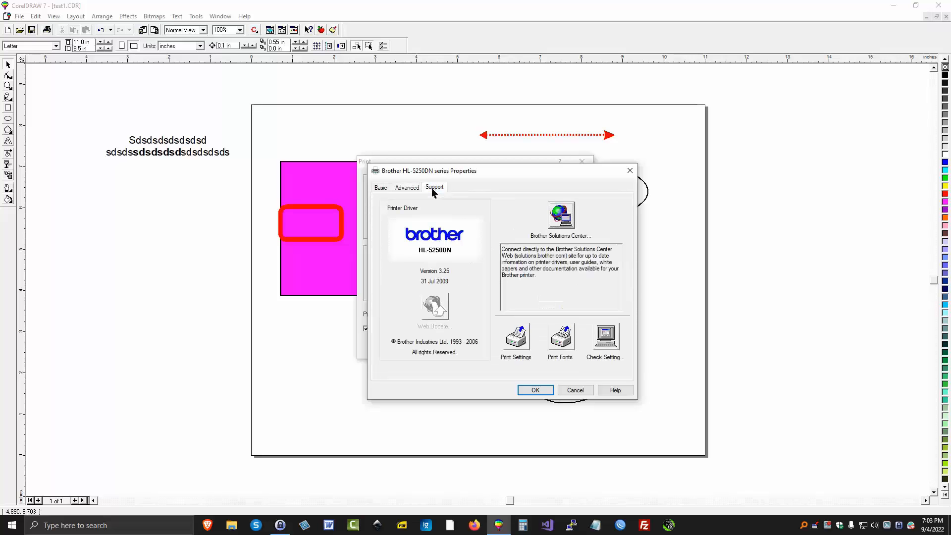
click(384, 186)
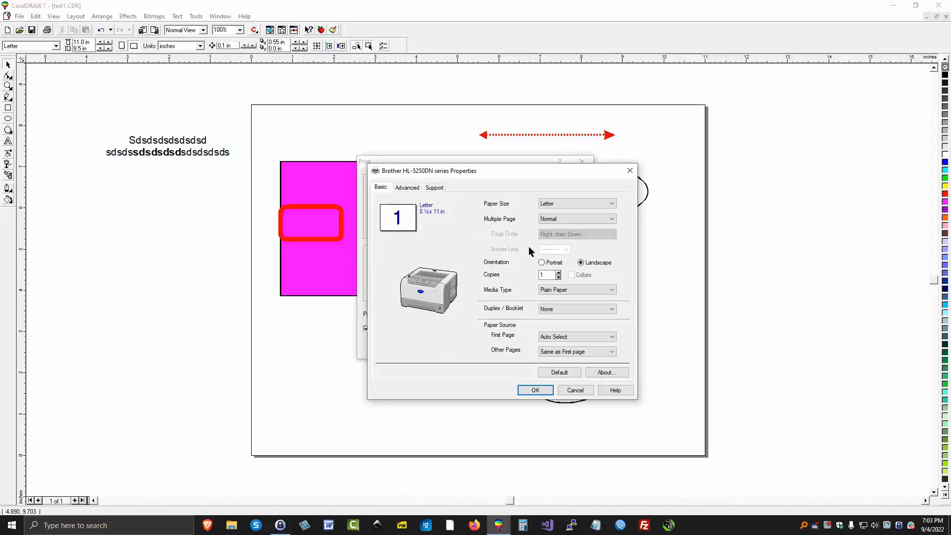
- Choose Letter as the printer's paper size and accept the printer properties
click(613, 205)
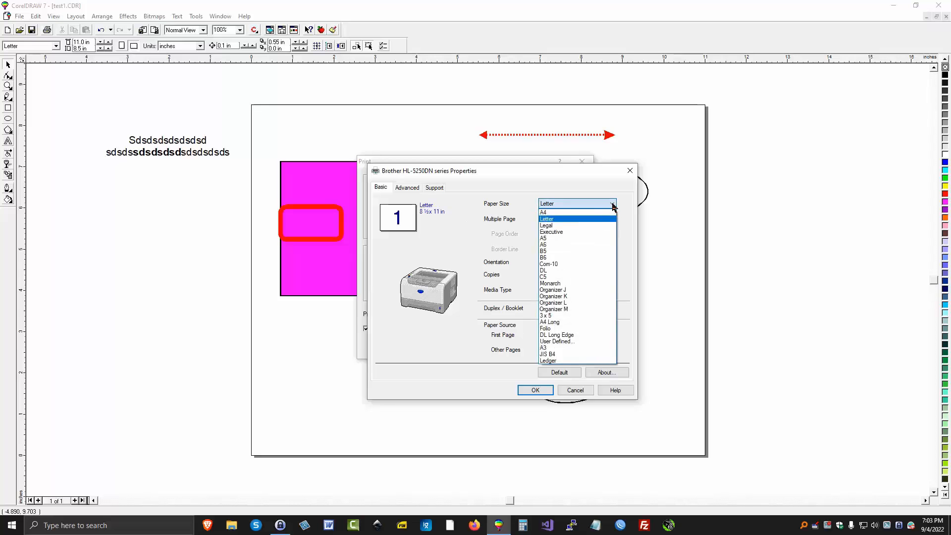
click(551, 220)
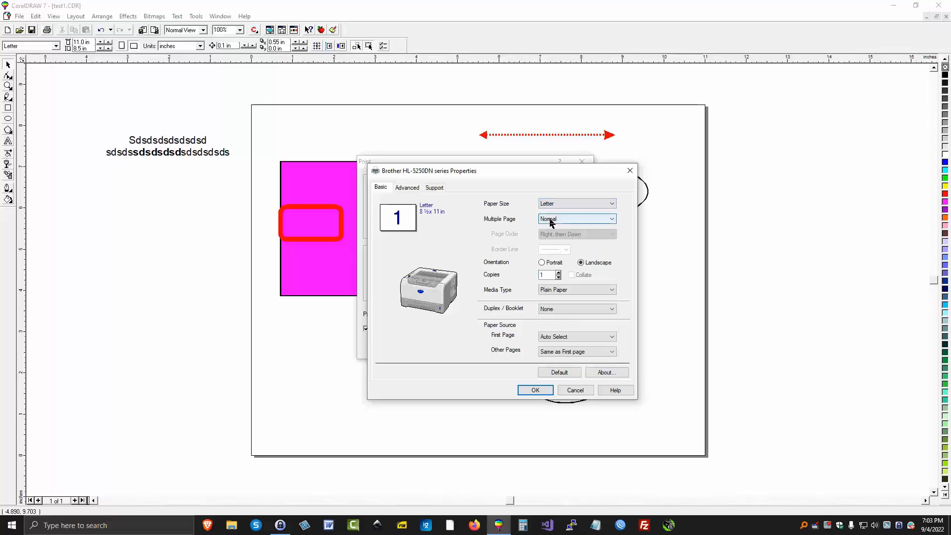
click(535, 393)
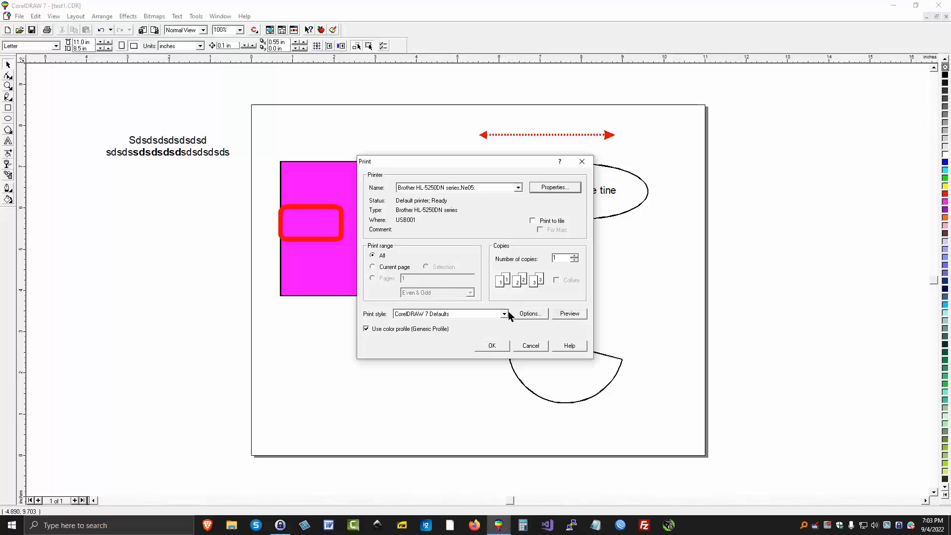
- Check the print layout options, print the drawing from the print preview and close the preview
click(538, 316)
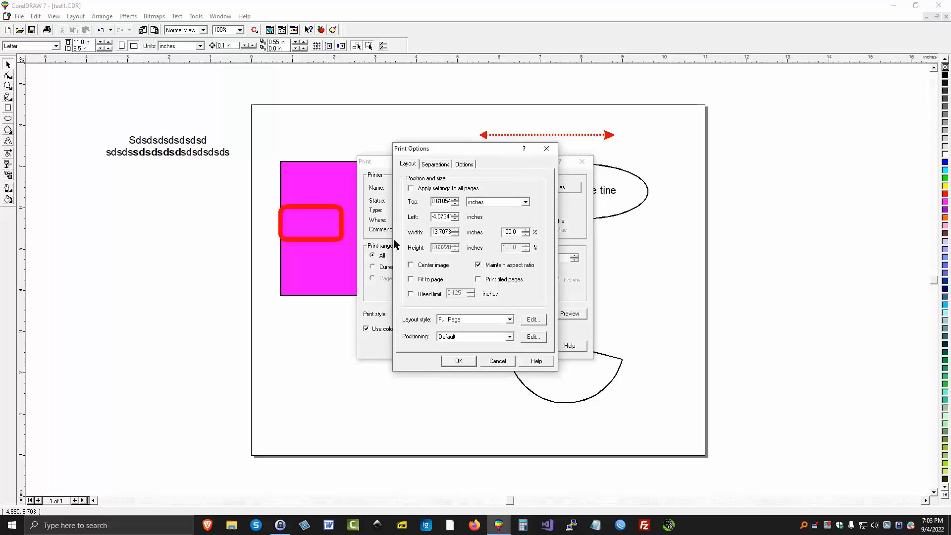
click(547, 150)
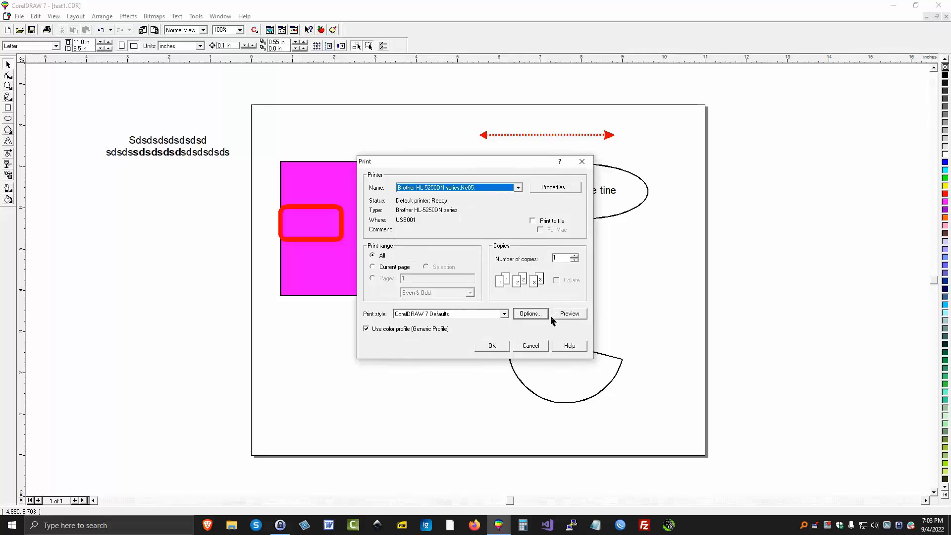
click(569, 314)
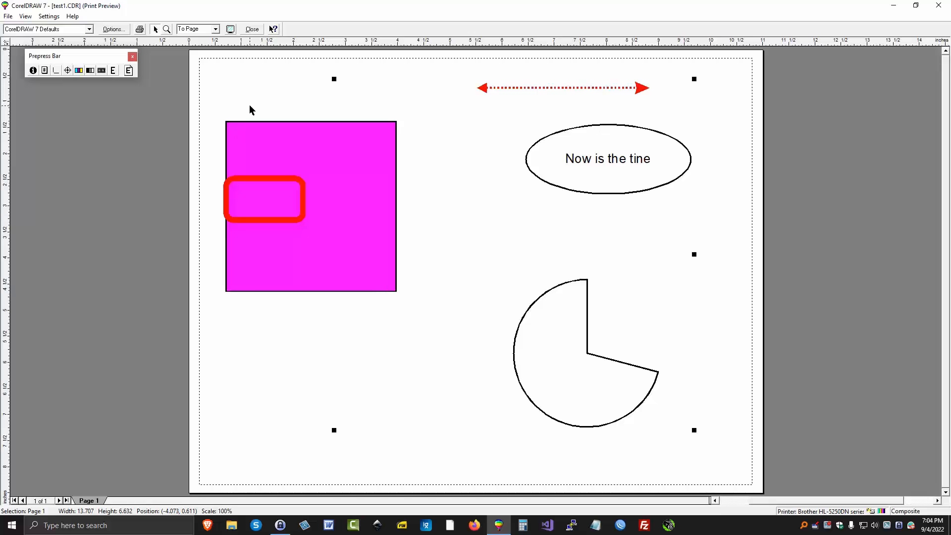
click(140, 30)
click(254, 31)
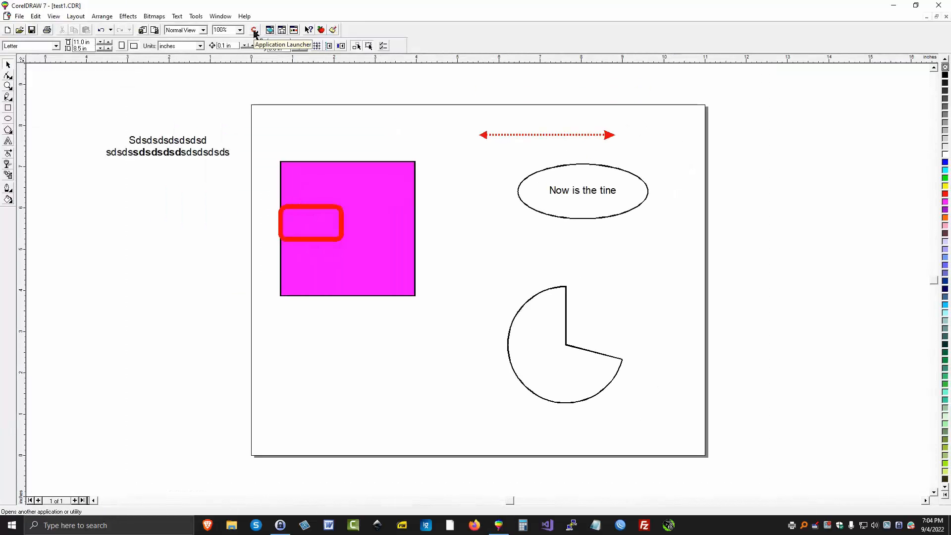